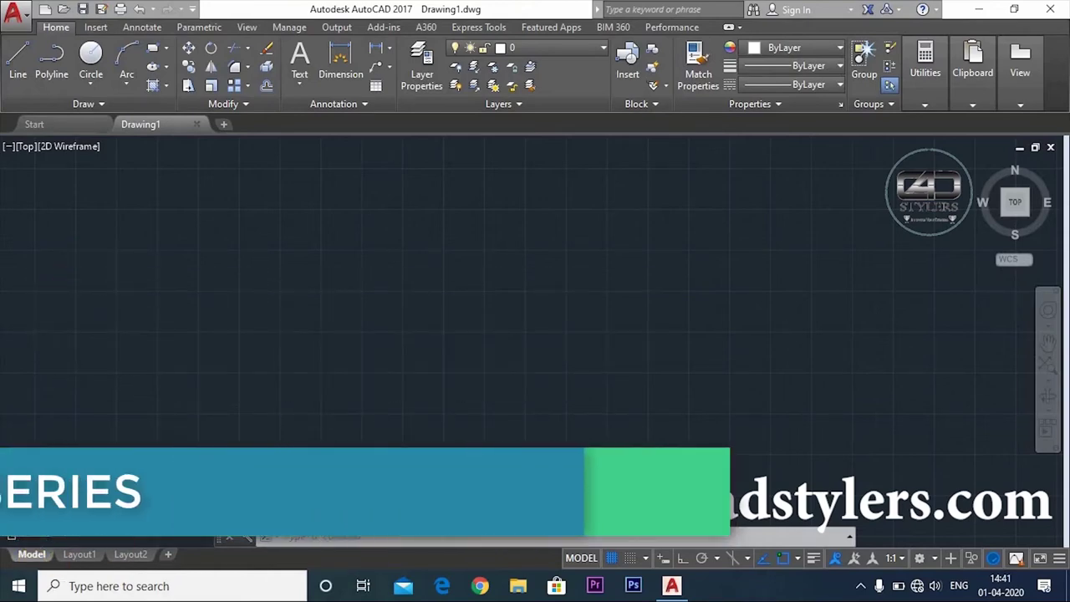
Step: Browse the Array and Fillet/Chamfer/Blend dropdowns in the Modify panel
click(248, 84)
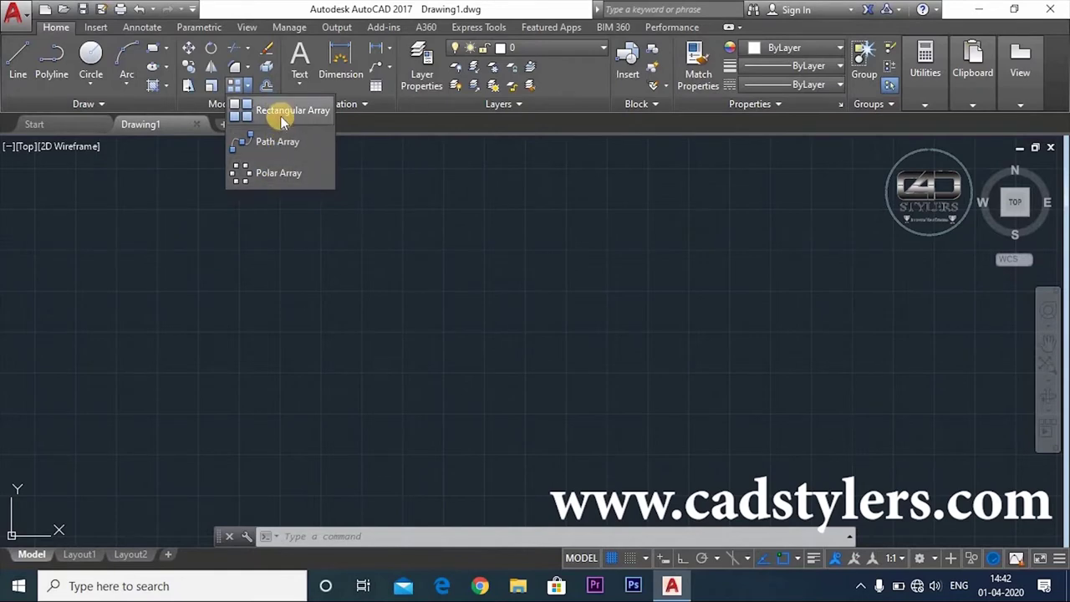
click(361, 169)
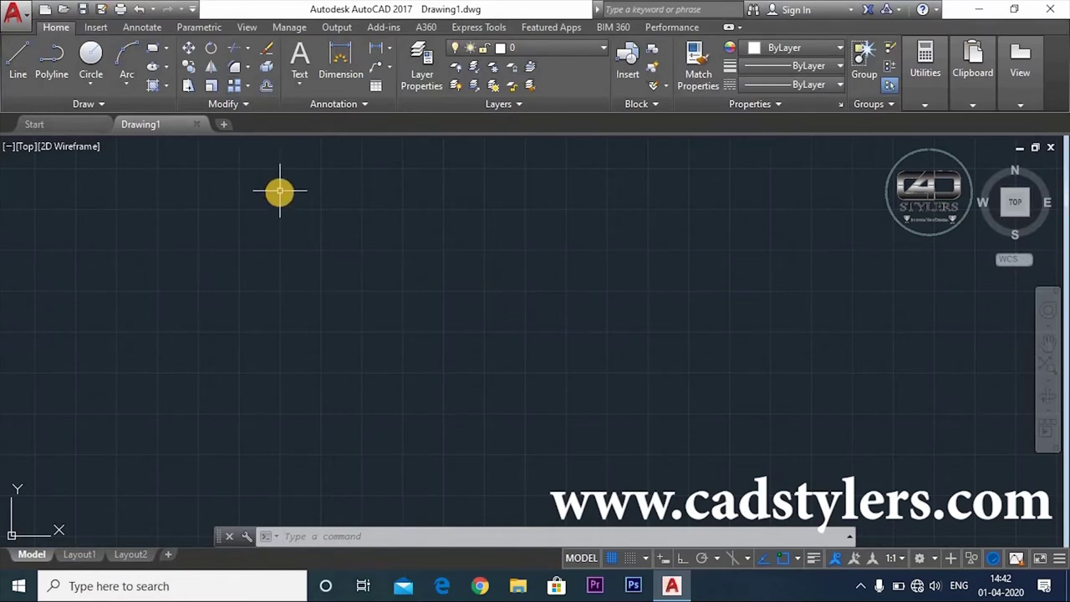
click(247, 66)
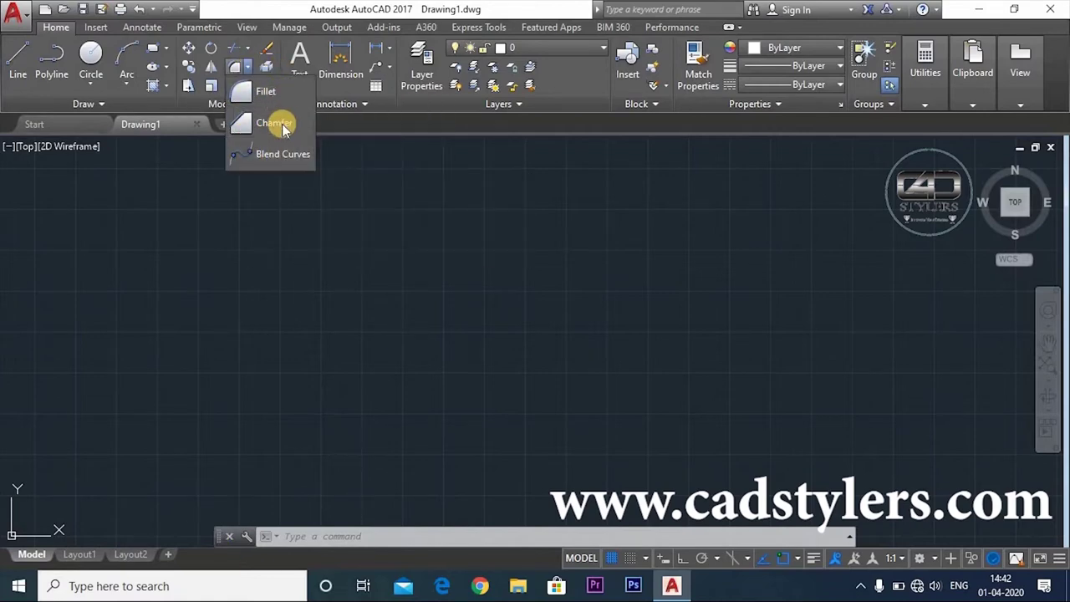
click(336, 195)
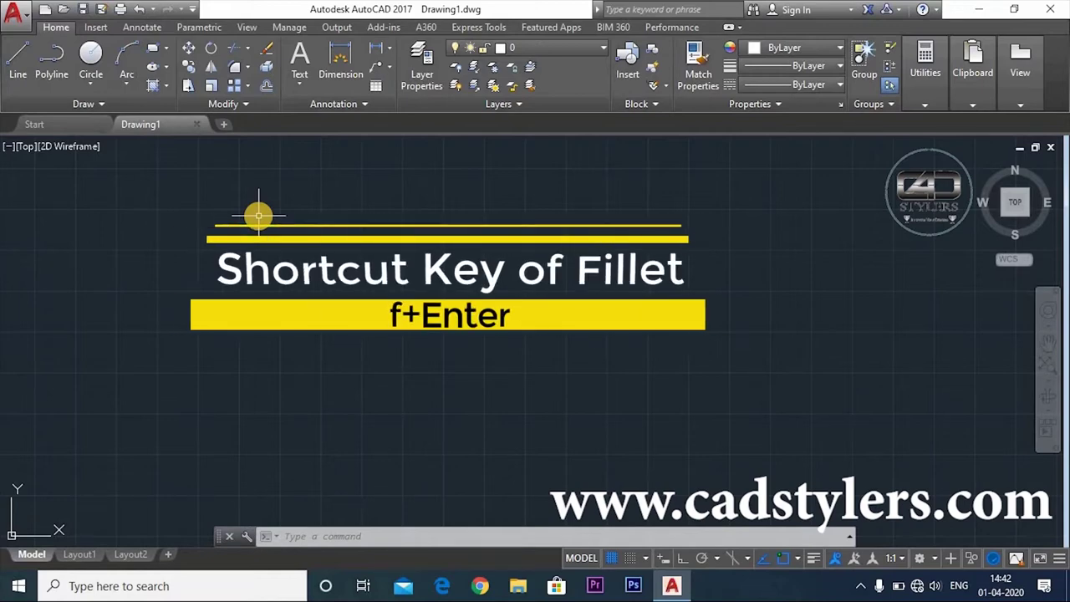
Step: Start the FILLET command with the F alias, then cancel it
key(f)
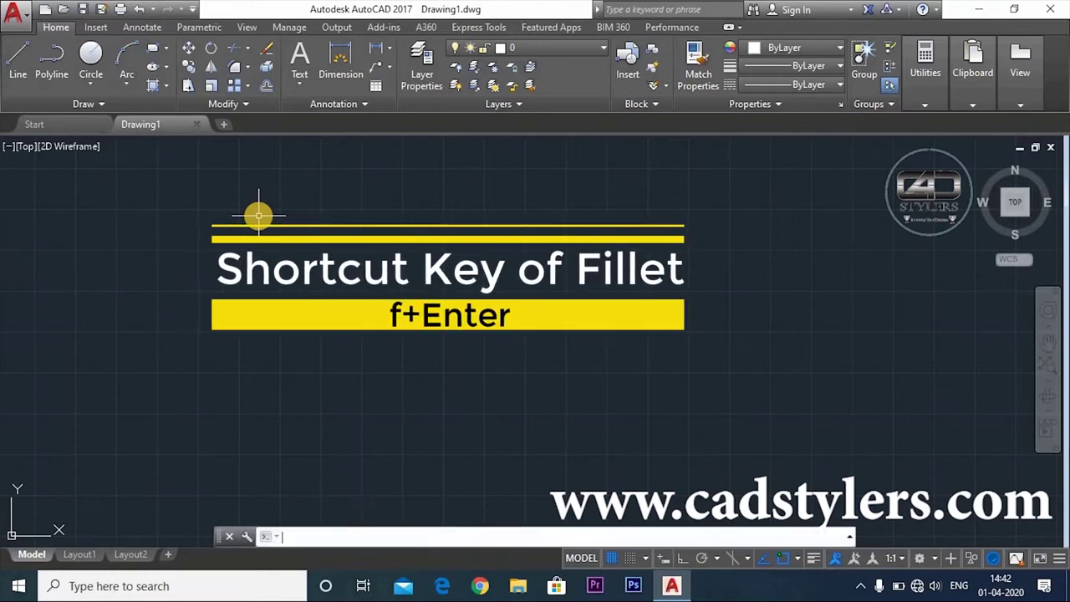
key(Return)
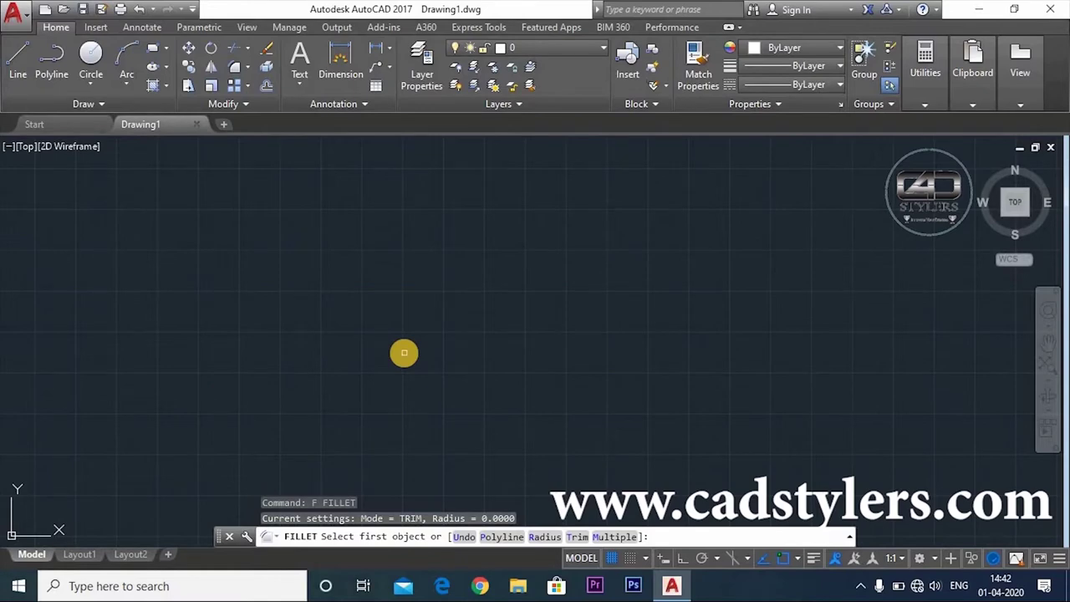
key(Escape)
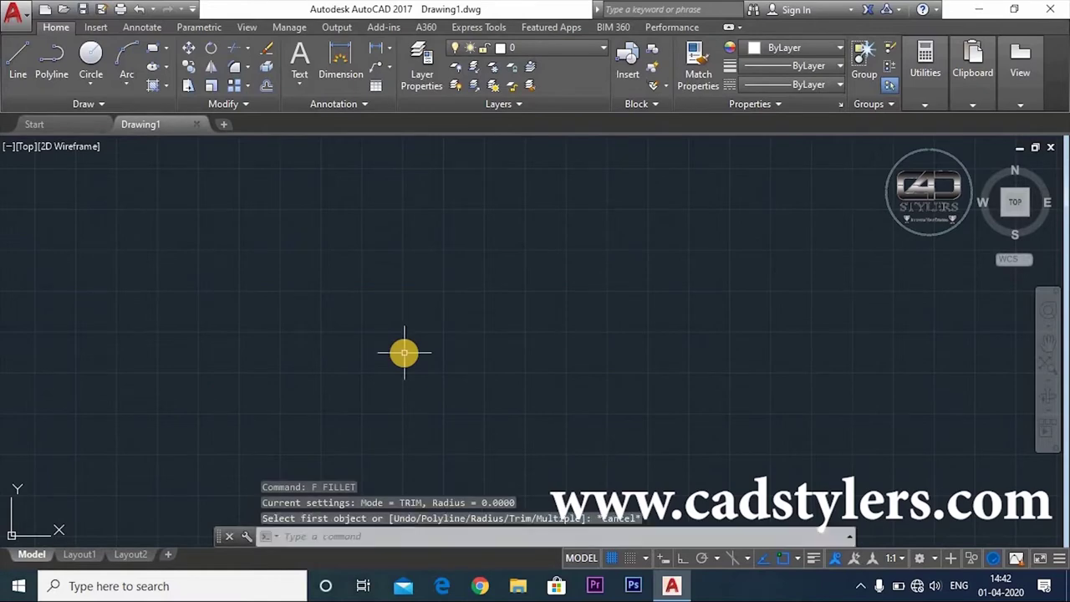
Step: Draw a rectangle with RECTANG by picking two opposite corners
text(rec)
key(Return)
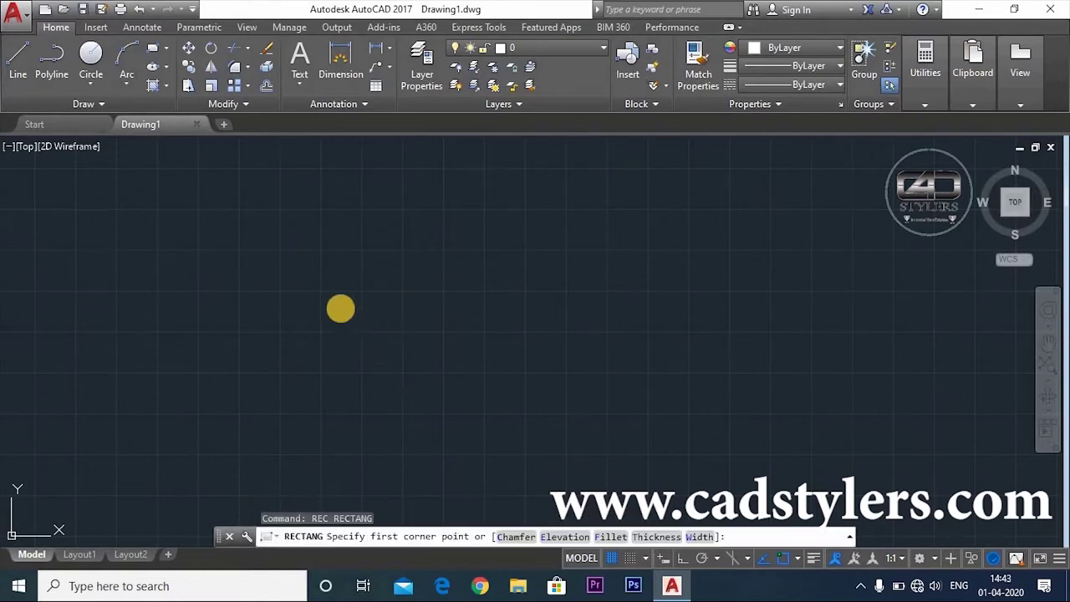
click(288, 293)
click(543, 407)
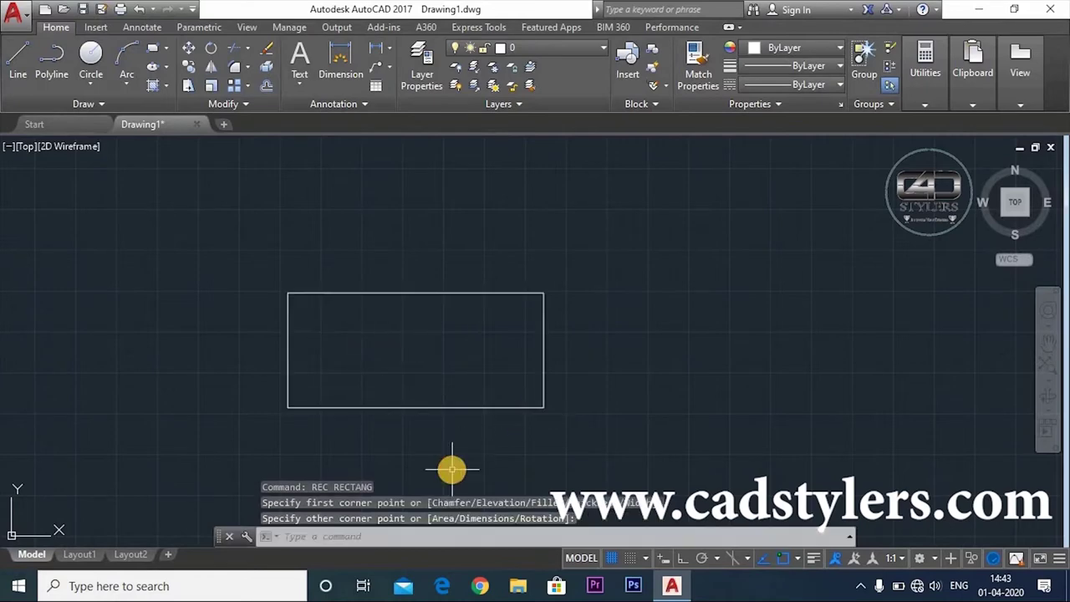
Step: Start FILLET, pick the rectangle's bottom edge, then cancel
text(f)
key(Return)
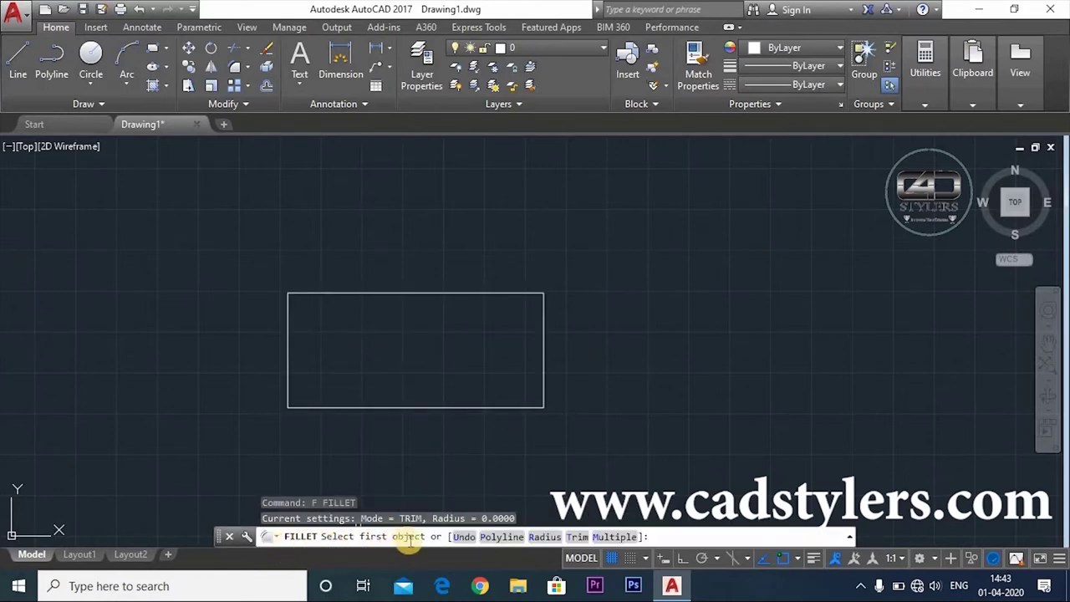
click(524, 409)
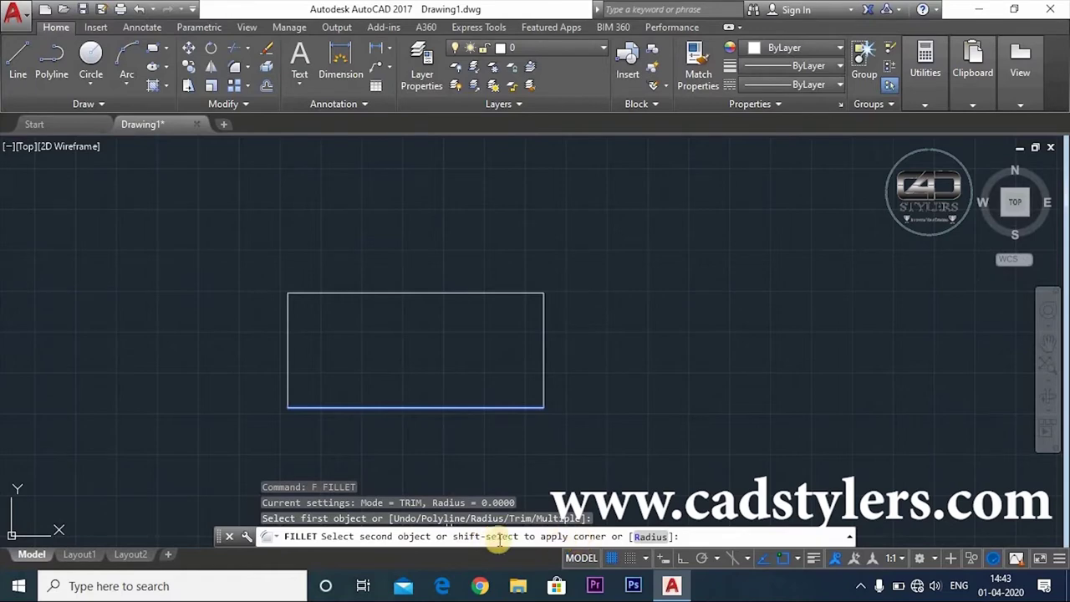
key(Escape)
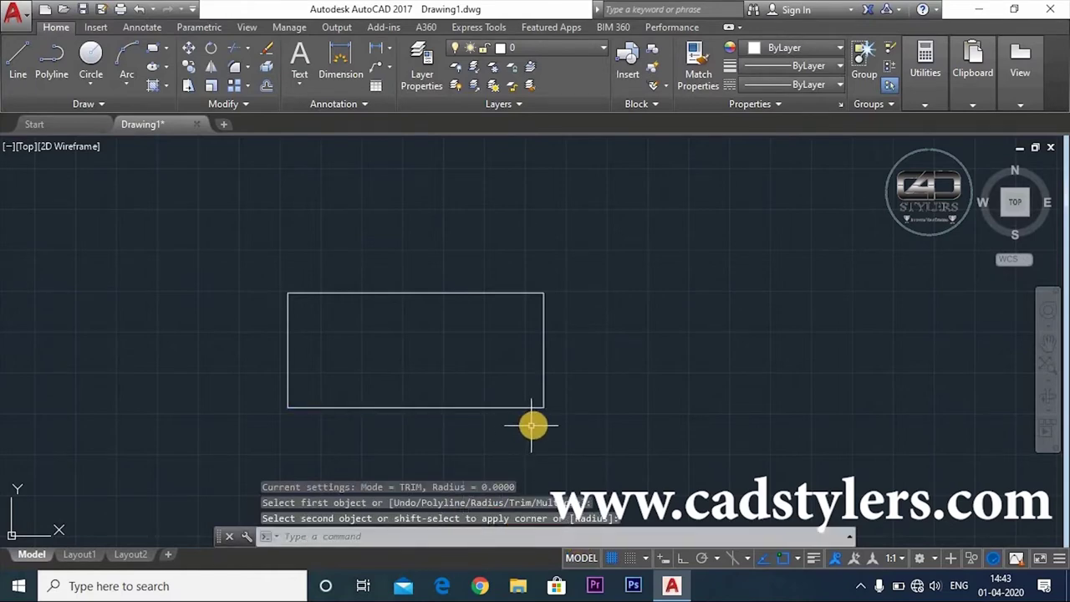
Step: Zoom and pan in on the rectangle's lower-right corner
scroll(539, 414, up, 3)
scroll(556, 380, up, 2)
scroll(635, 358, up, 2)
scroll(664, 351, up, 1)
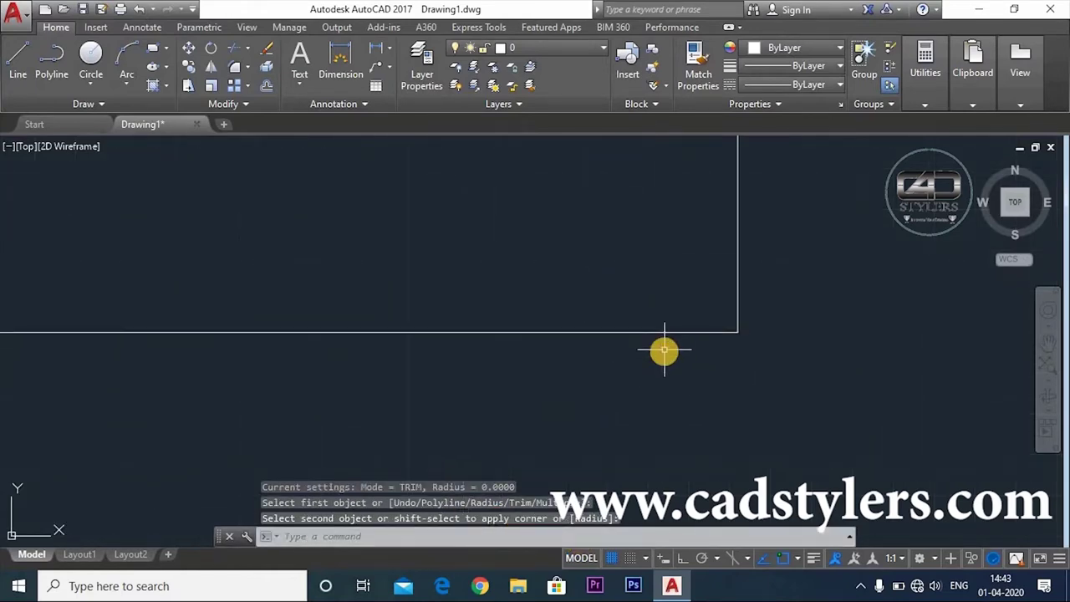
scroll(660, 366, down, 1)
scroll(660, 371, down, 1)
scroll(652, 385, down, 3)
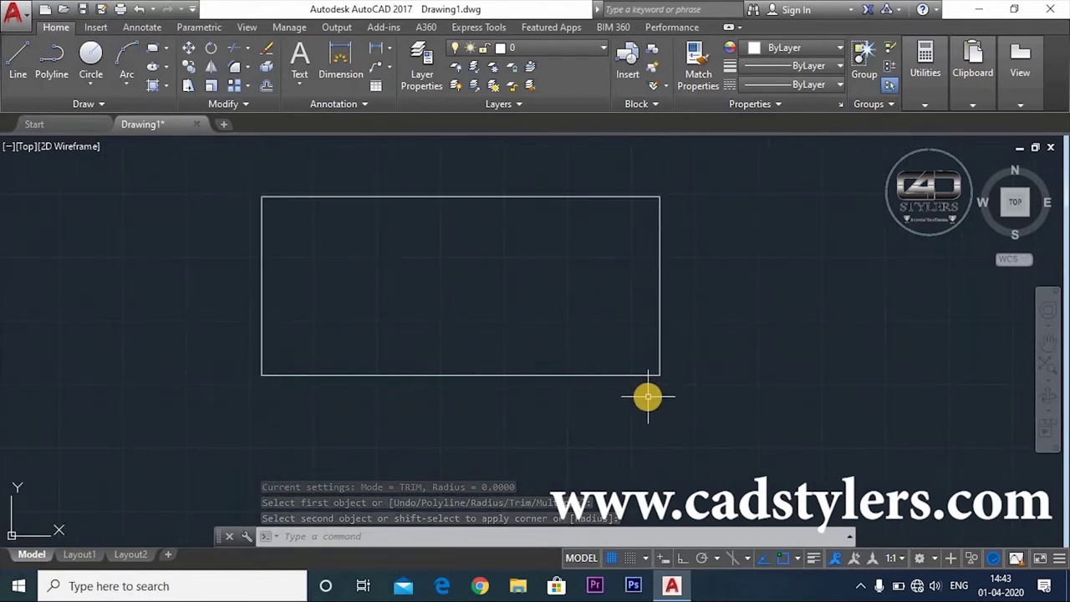
scroll(488, 418, up, 3)
scroll(493, 394, up, 2)
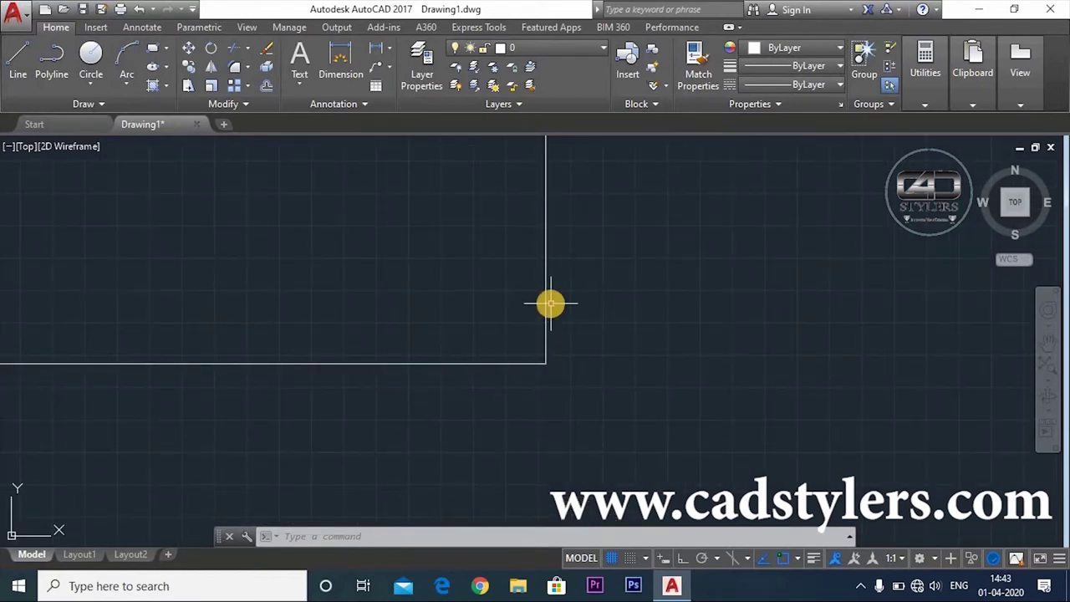
scroll(572, 388, down, 2)
scroll(571, 389, down, 4)
scroll(540, 406, up, 3)
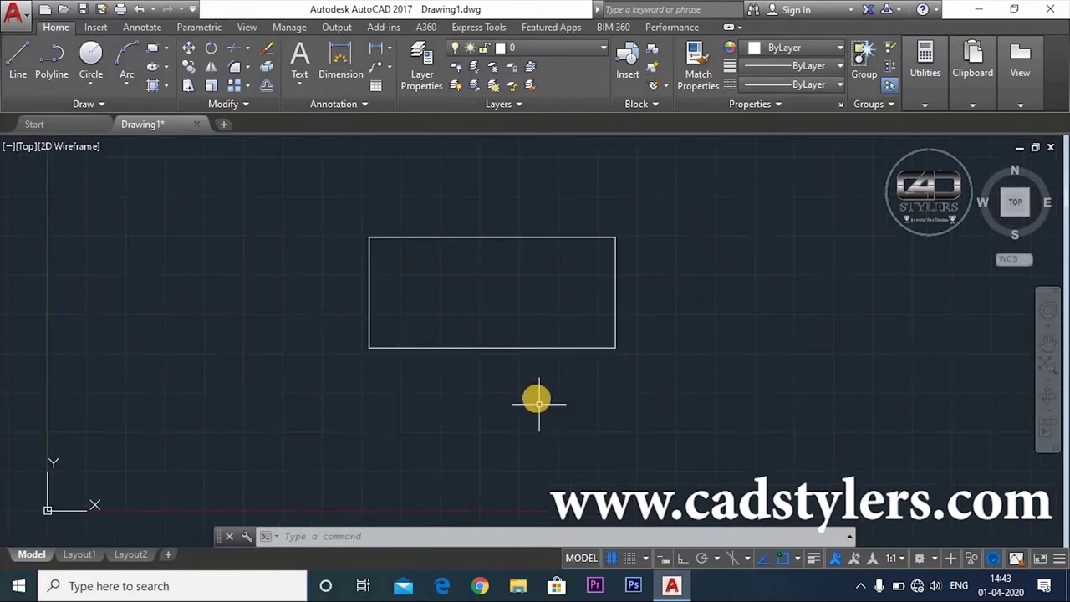
middle_drag(537, 401, 457, 351)
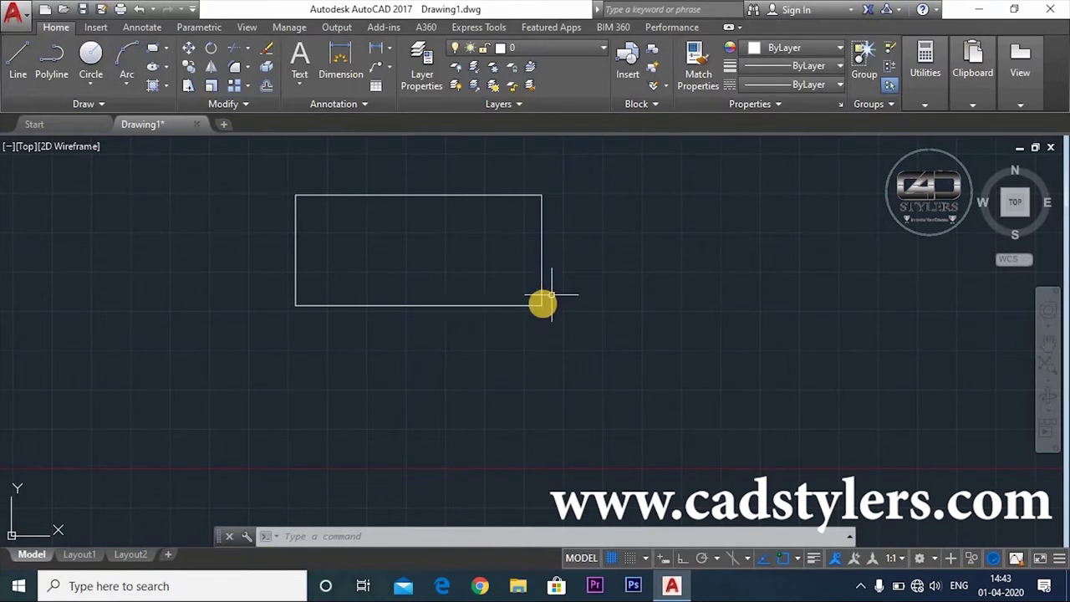
scroll(543, 304, up, 2)
scroll(543, 305, up, 3)
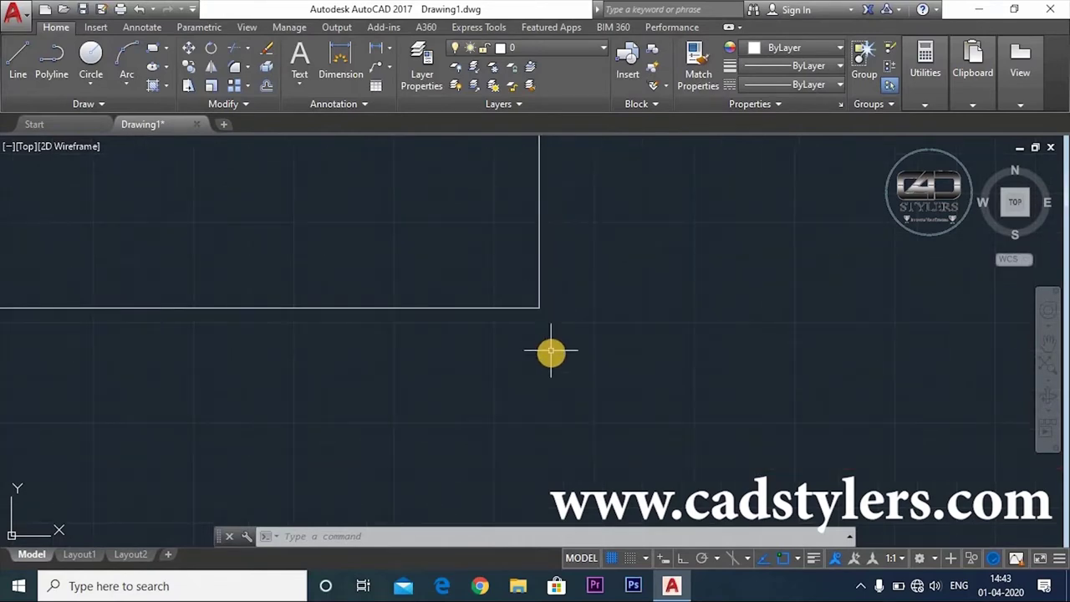
scroll(551, 349, down, 4)
scroll(551, 350, up, 2)
middle_drag(547, 341, 493, 365)
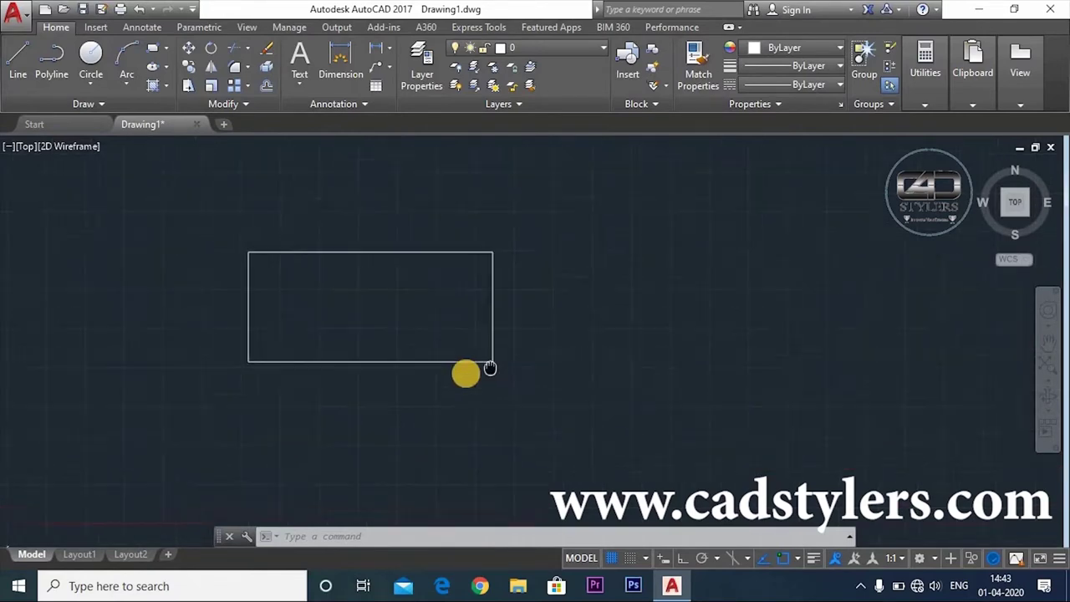
scroll(468, 368, up, 2)
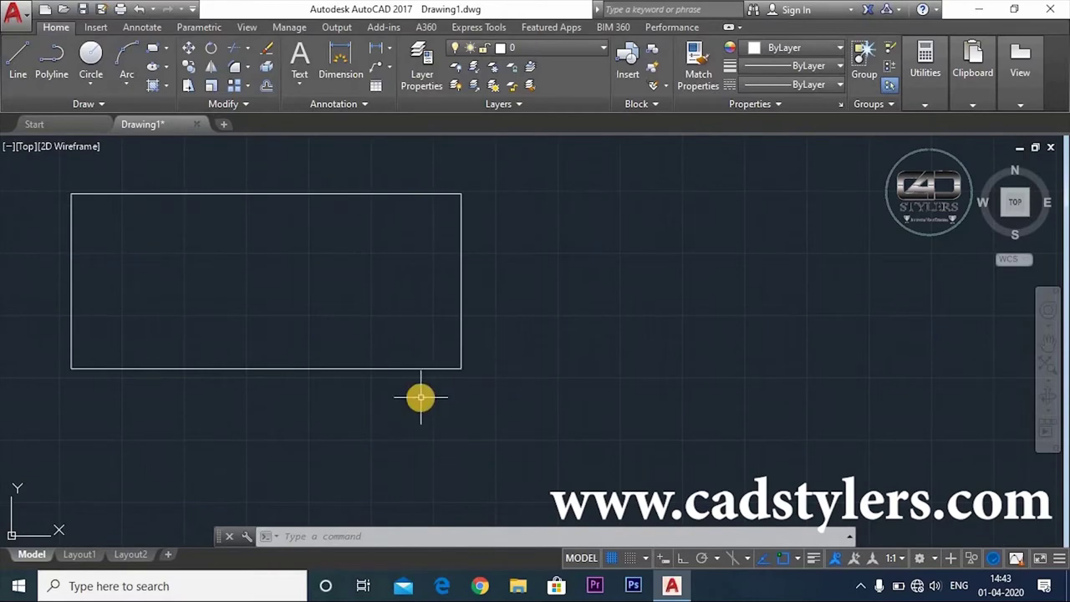
Step: Fillet the rectangle's bottom-right corner at radius 50
text(f)
key(Return)
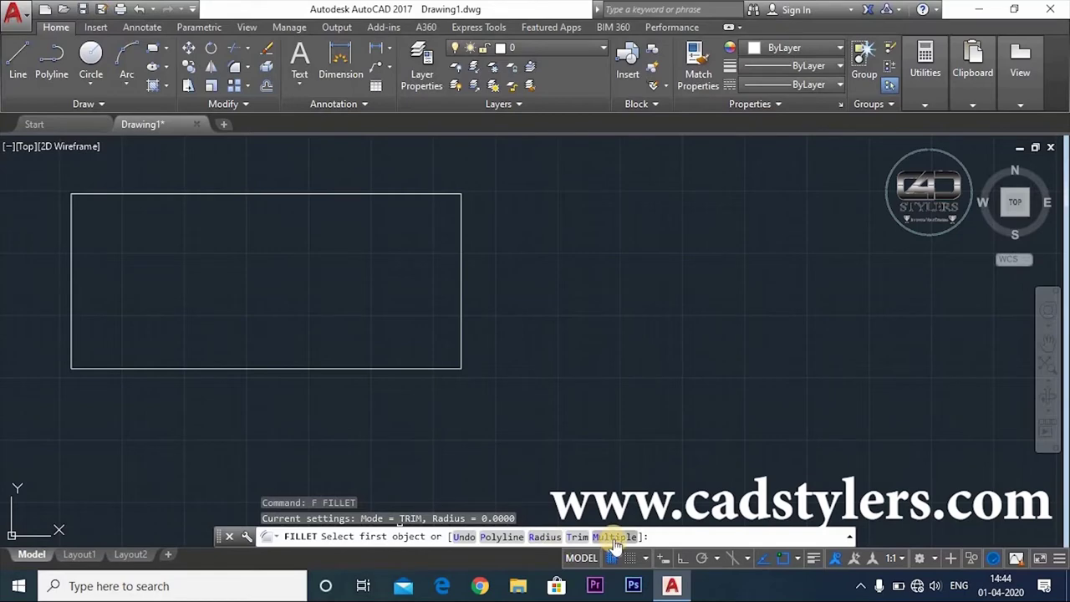
click(543, 536)
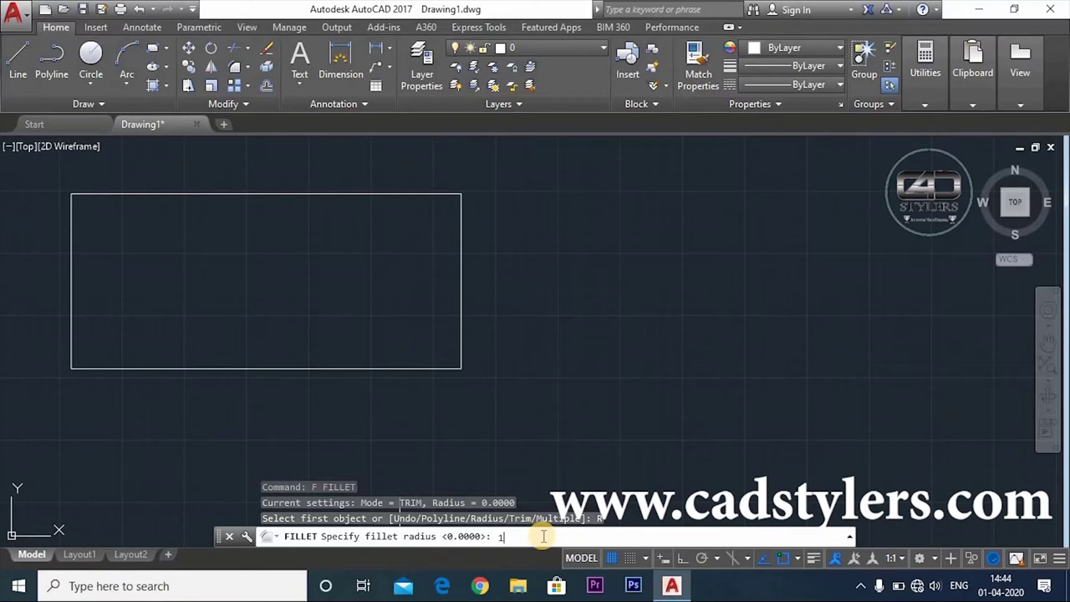
text(0)
key(Return)
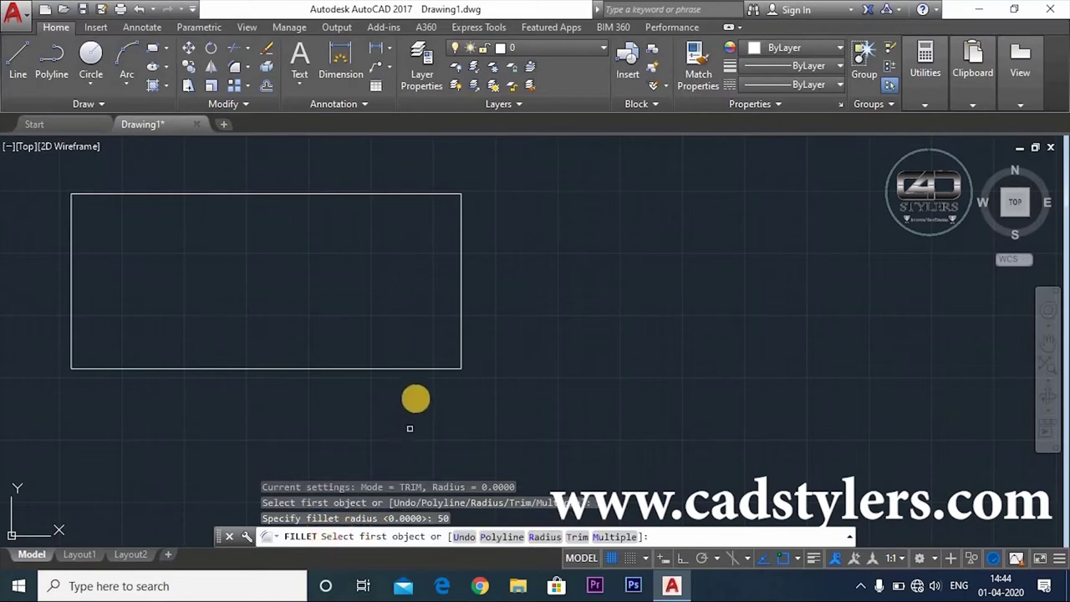
click(415, 368)
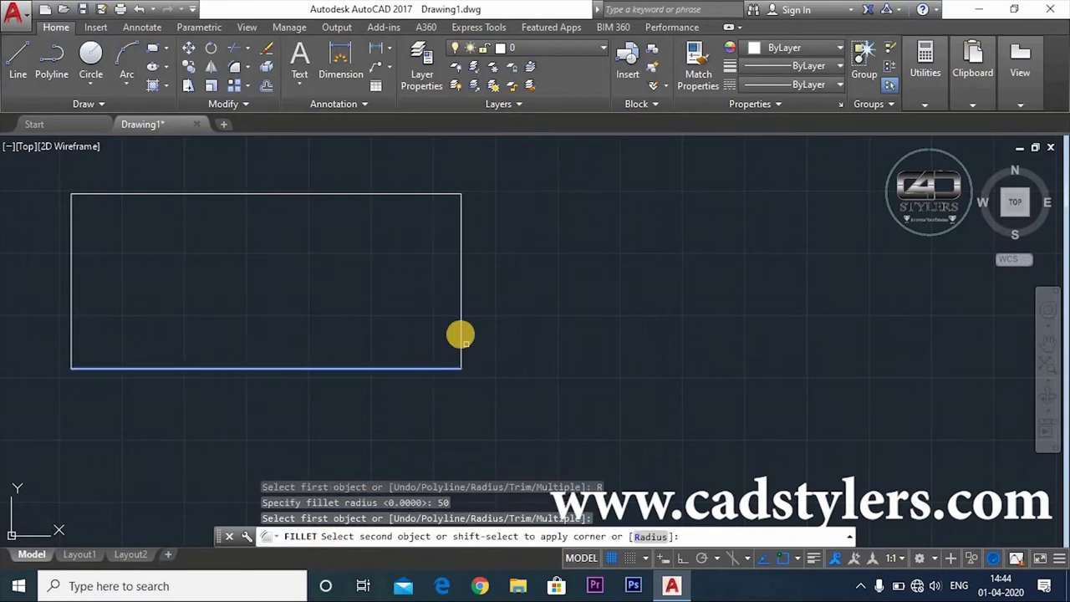
click(458, 333)
Step: Add a radius dimension to the rounded corner, then delete the R50 dimension
scroll(460, 378, up, 3)
scroll(429, 341, up, 2)
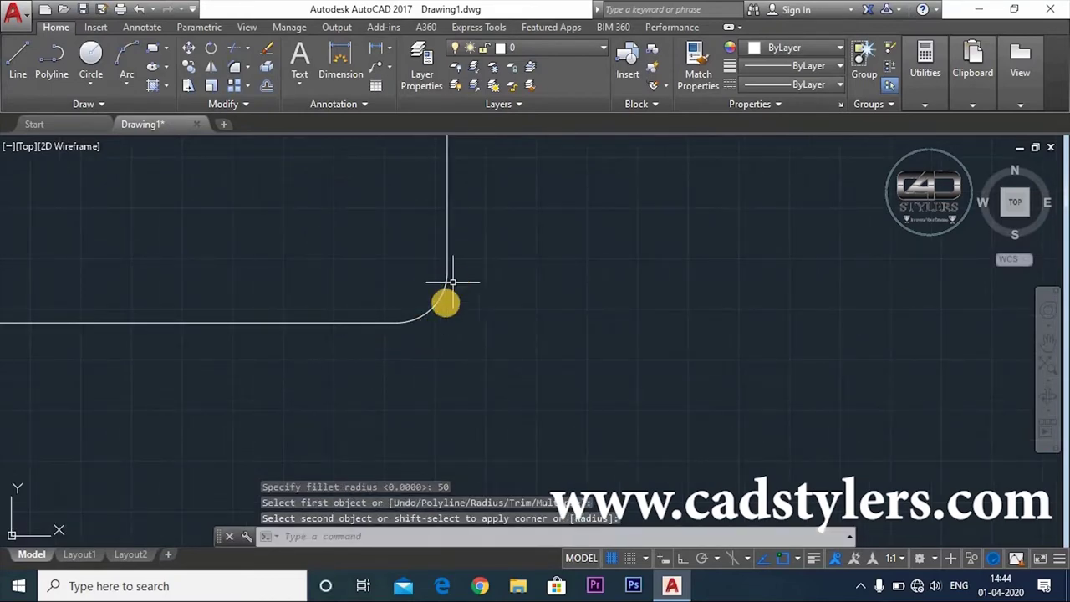
scroll(425, 329, up, 1)
scroll(425, 330, up, 1)
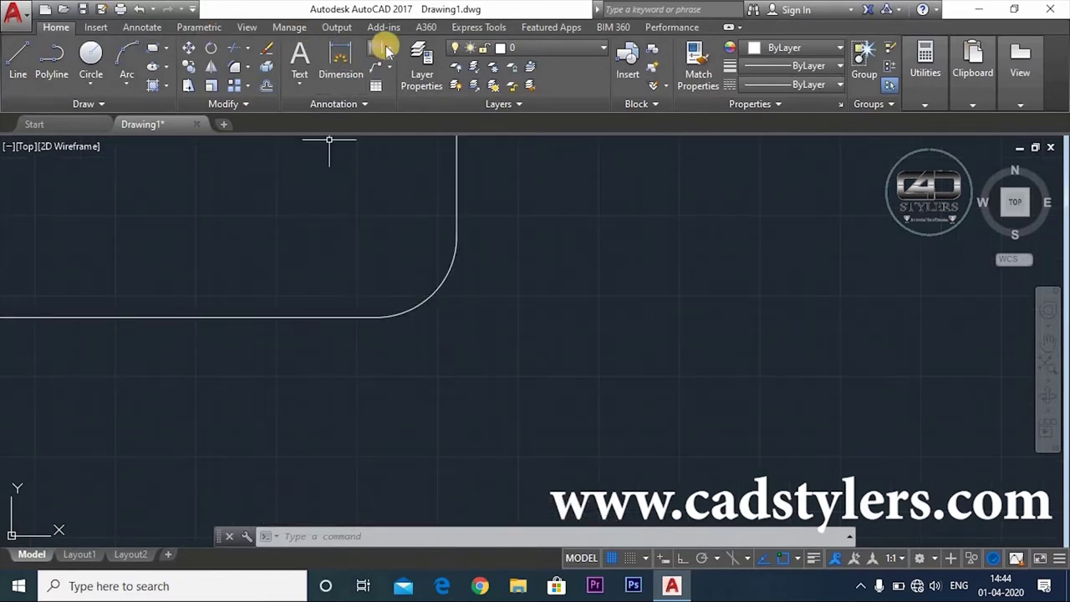
click(377, 50)
click(435, 291)
scroll(493, 310, up, 3)
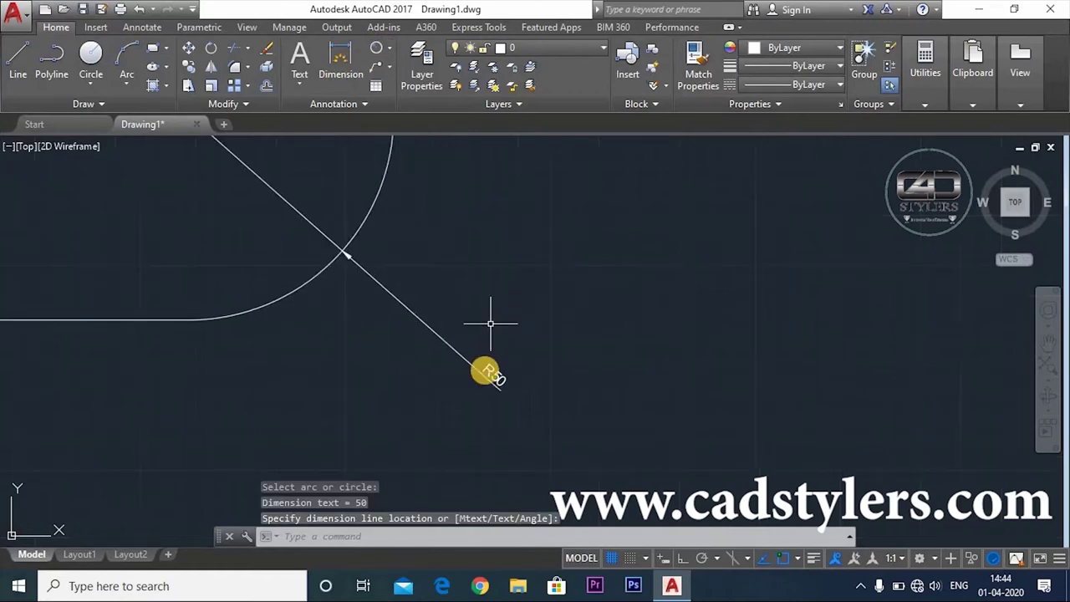
scroll(513, 405, down, 1)
click(502, 392)
key(Delete)
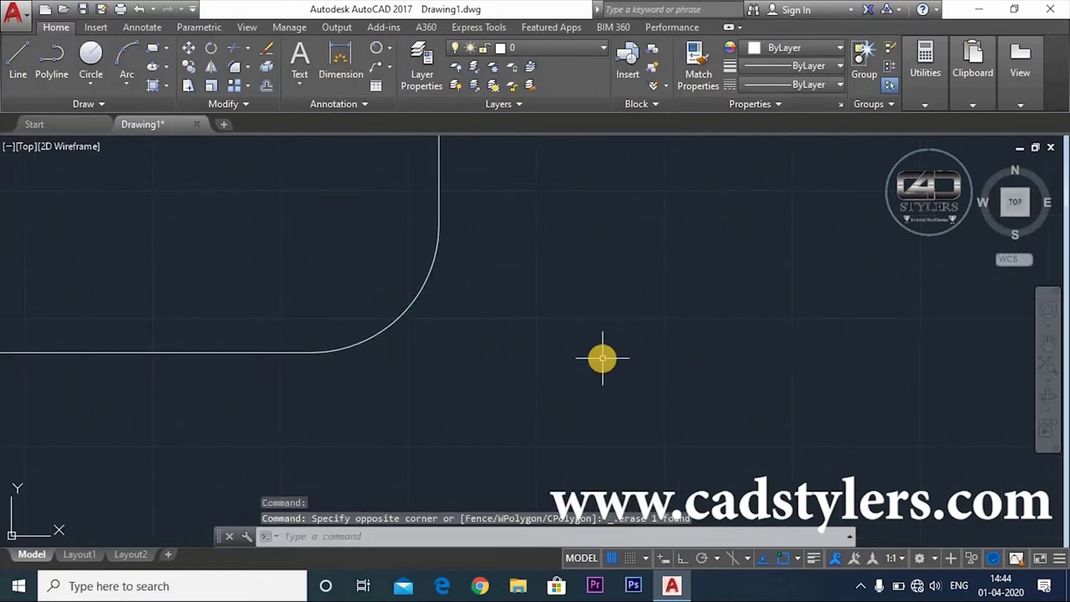
Step: Zoom out to the whole rectangle and restart FILLET
scroll(605, 354, down, 3)
scroll(578, 359, down, 2)
scroll(594, 394, up, 1)
text(f)
key(Return)
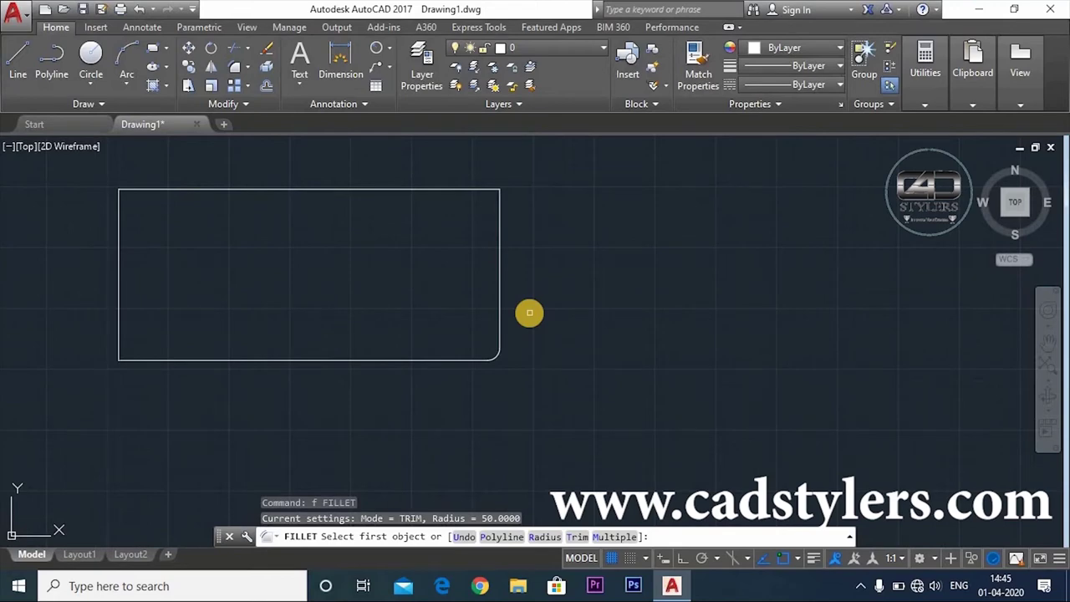
Step: Fillet the top-right corner at radius 50 using the right and top edges
text(r)
key(Return)
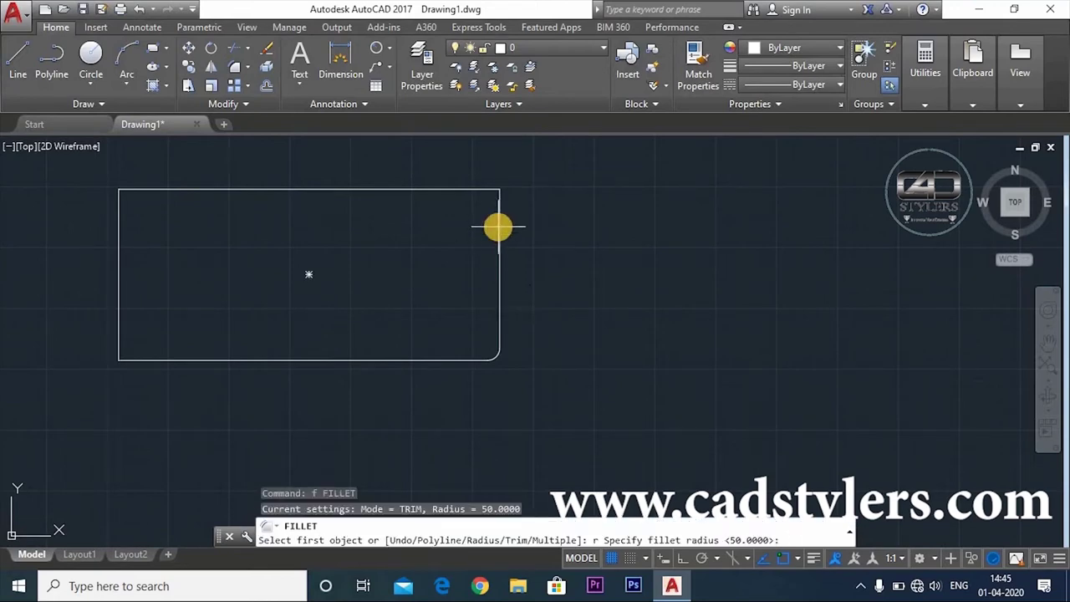
text(50)
key(Return)
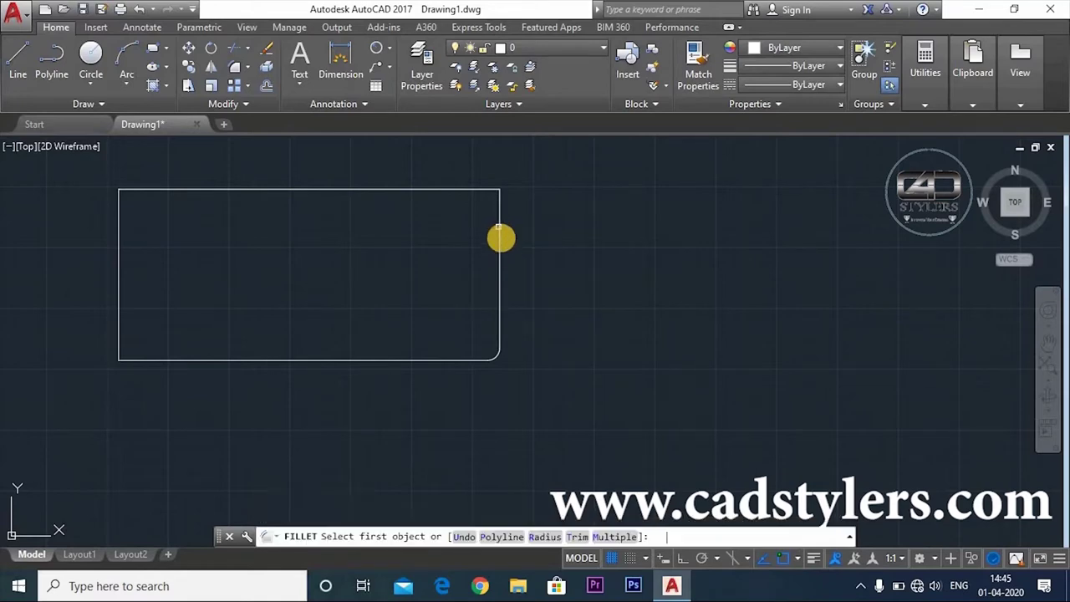
click(497, 213)
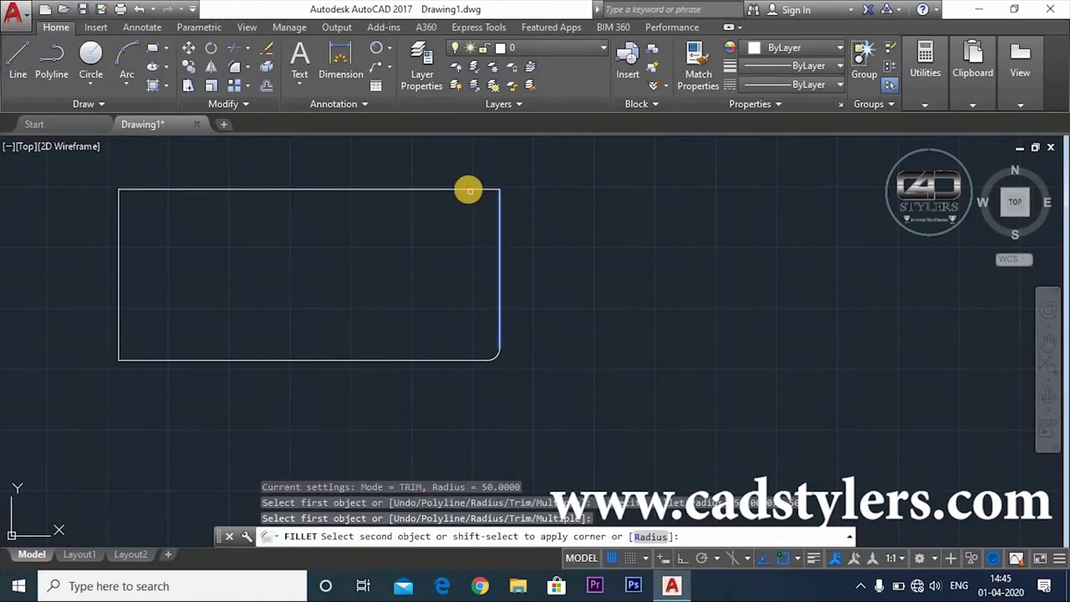
click(494, 189)
scroll(498, 191, up, 2)
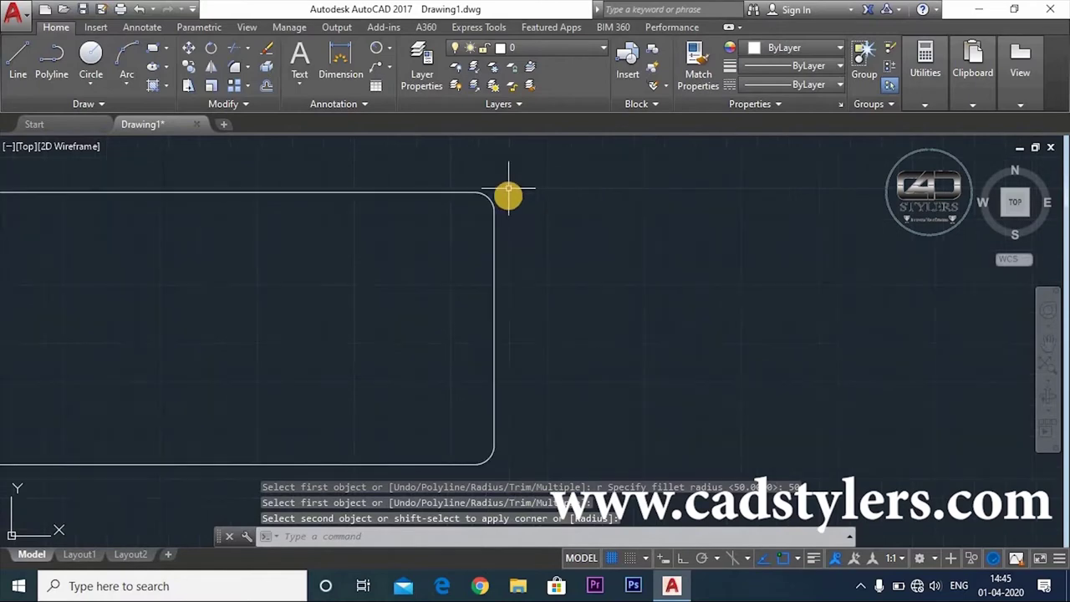
scroll(508, 200, down, 2)
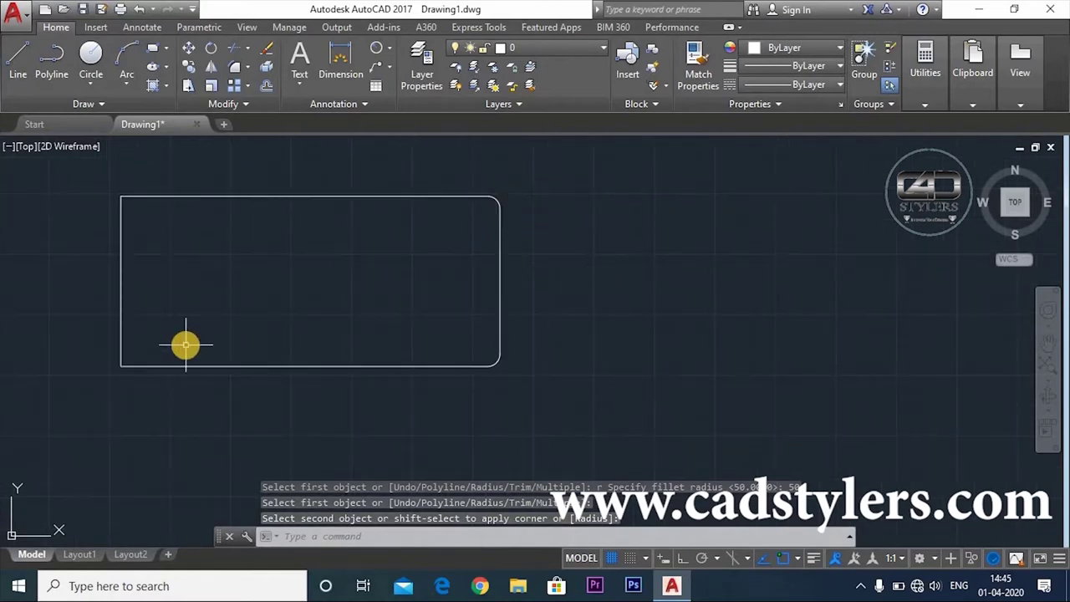
Step: End the fillet and start FILLET again
key(Escape)
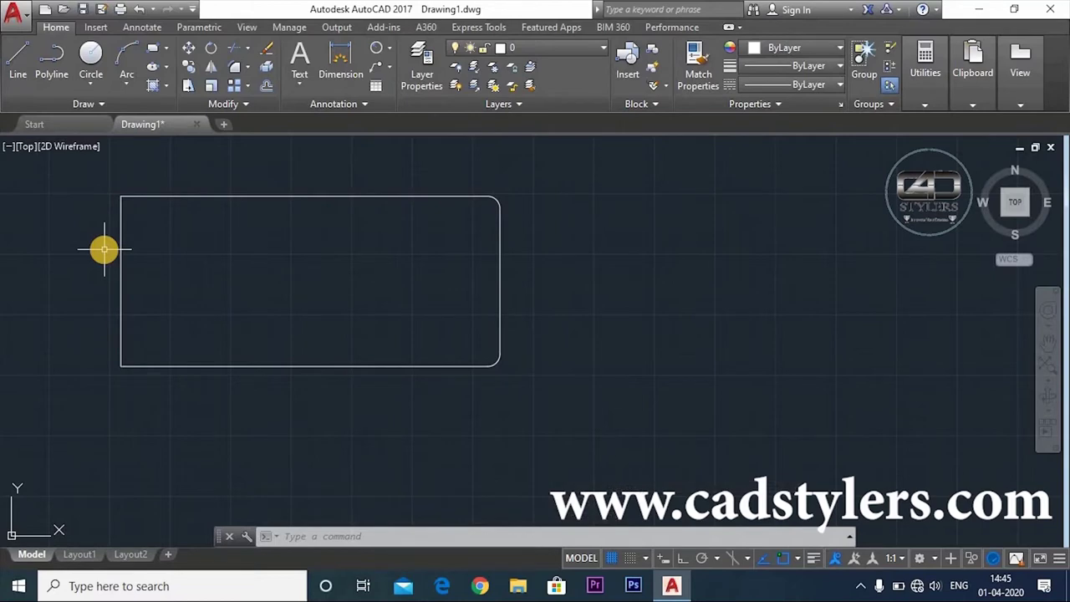
text(f)
key(Return)
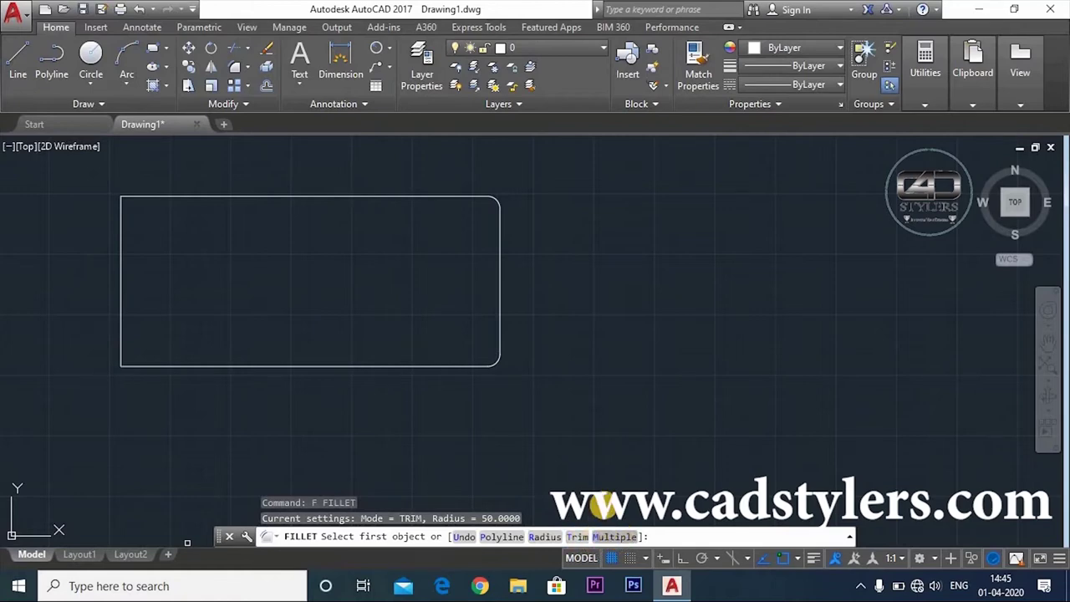
Step: Fillet the top-left and bottom-left corners at radius 50 using Multiple mode
key(Return)
text(50)
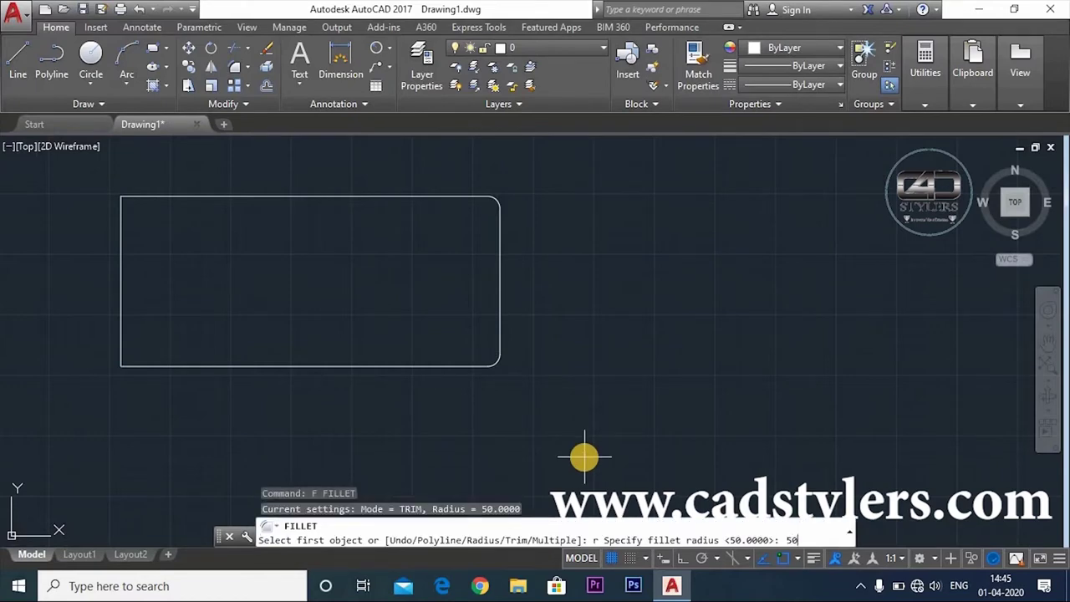
key(Return)
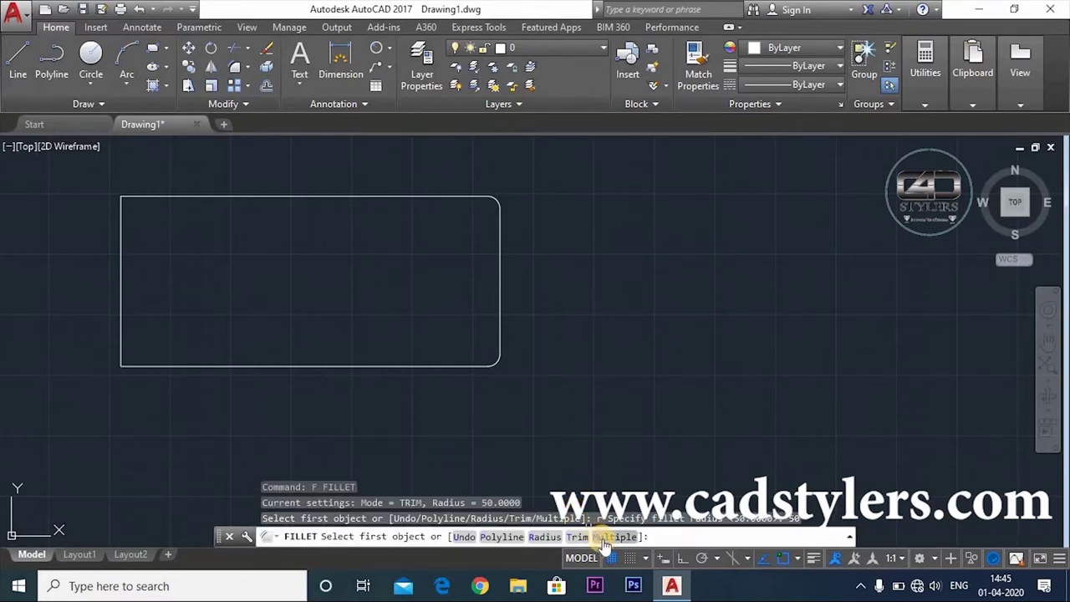
click(602, 537)
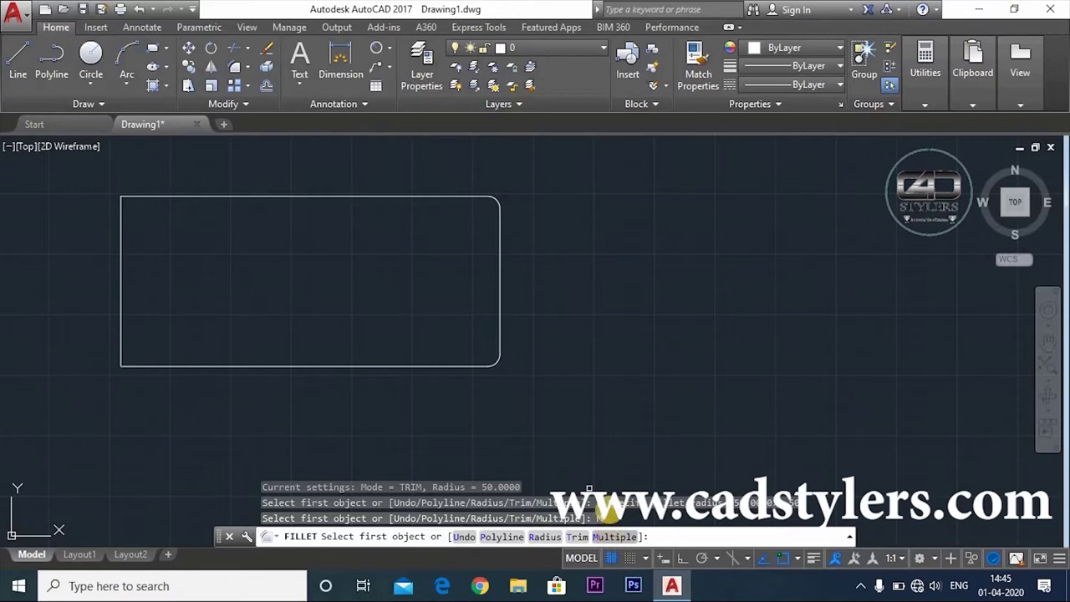
click(122, 222)
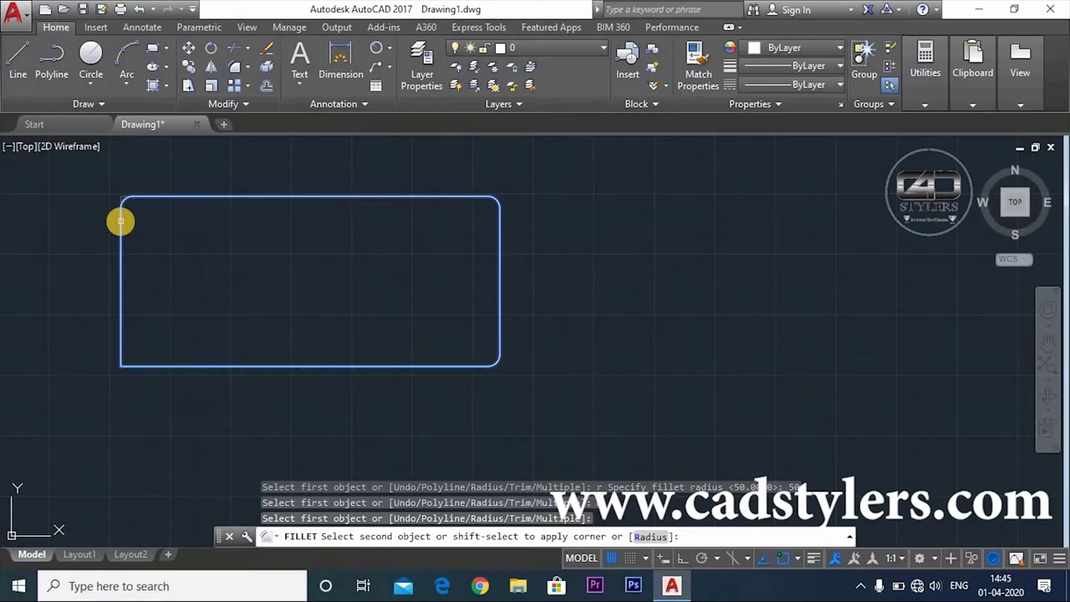
click(121, 221)
click(120, 331)
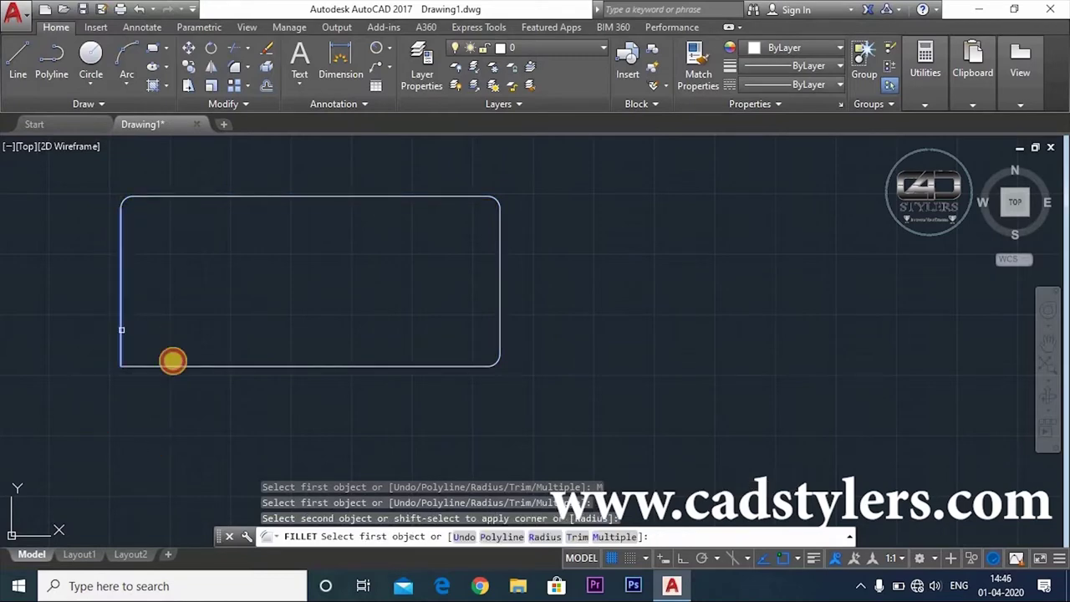
click(161, 366)
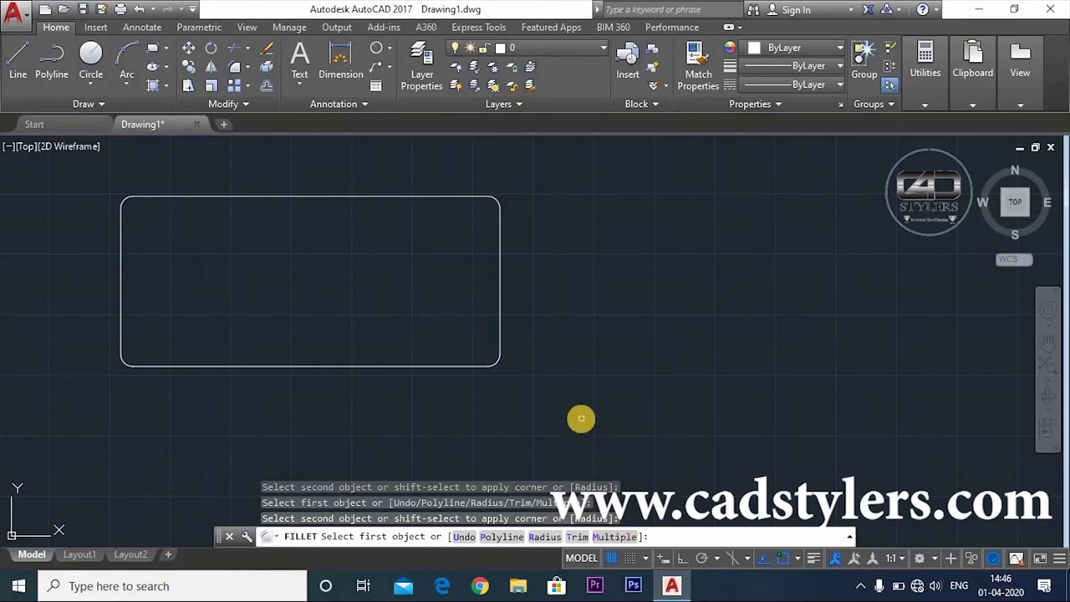
Step: Undo the corner fillets, then round all four corners at radius 50 via the Polyline option
key(ctrl+z)
key(ctrl+z)
key(ctrl+z)
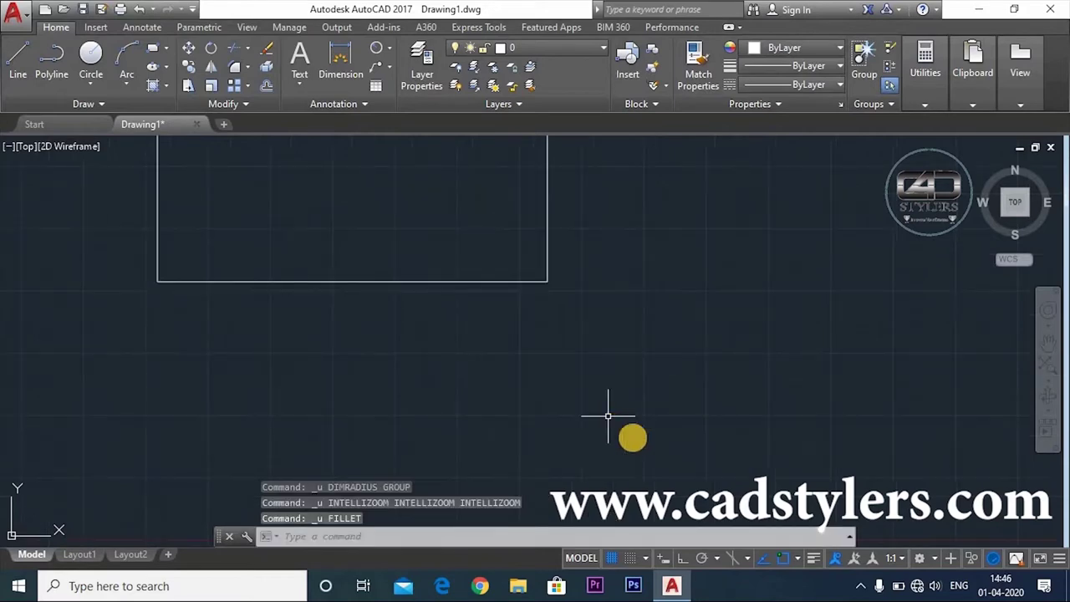
text(f)
key(Return)
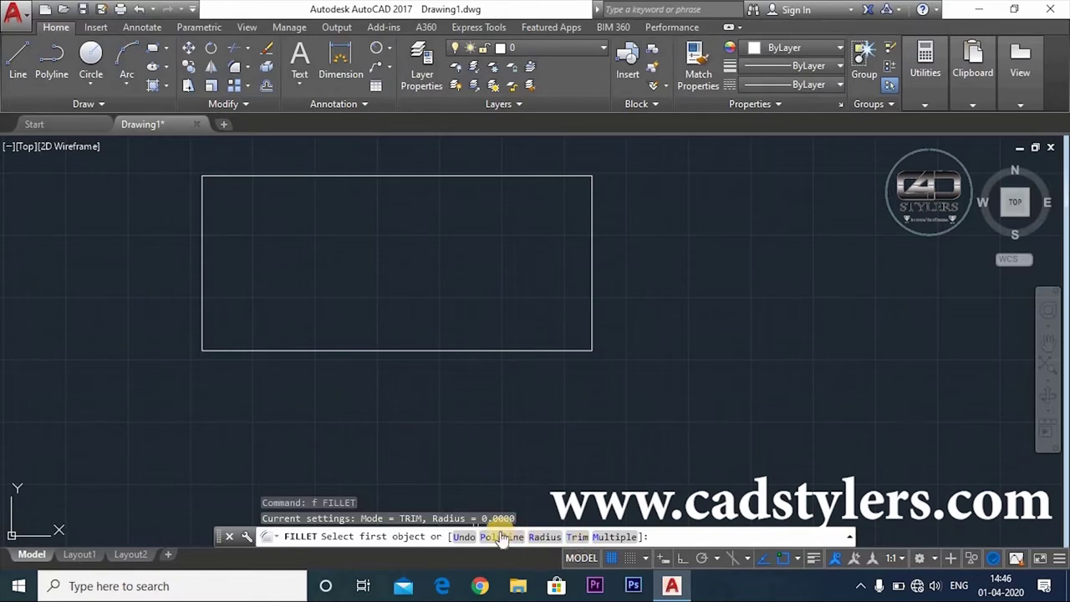
click(499, 538)
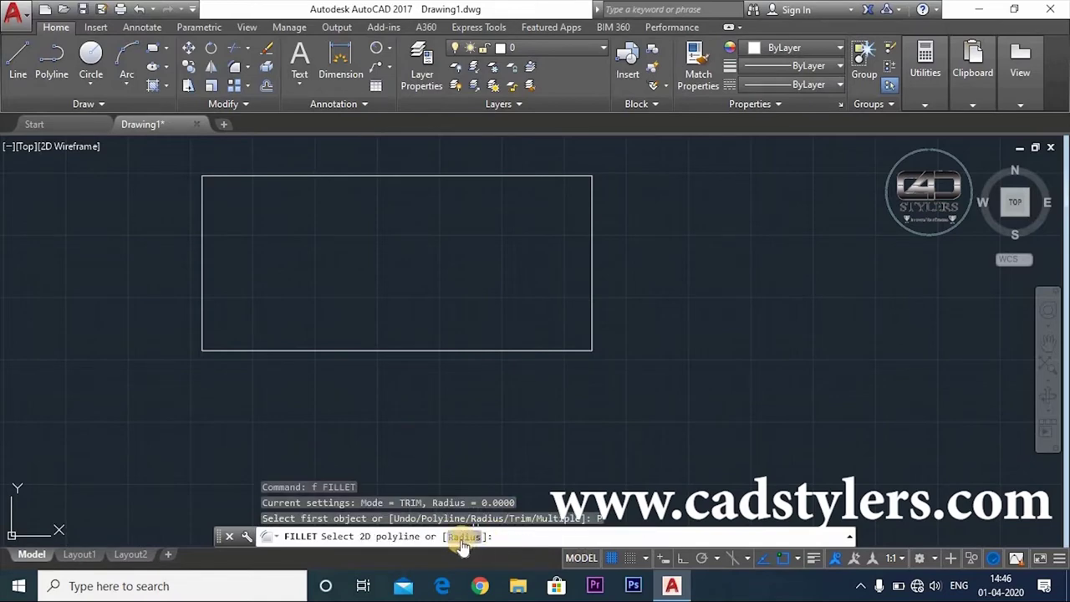
click(461, 537)
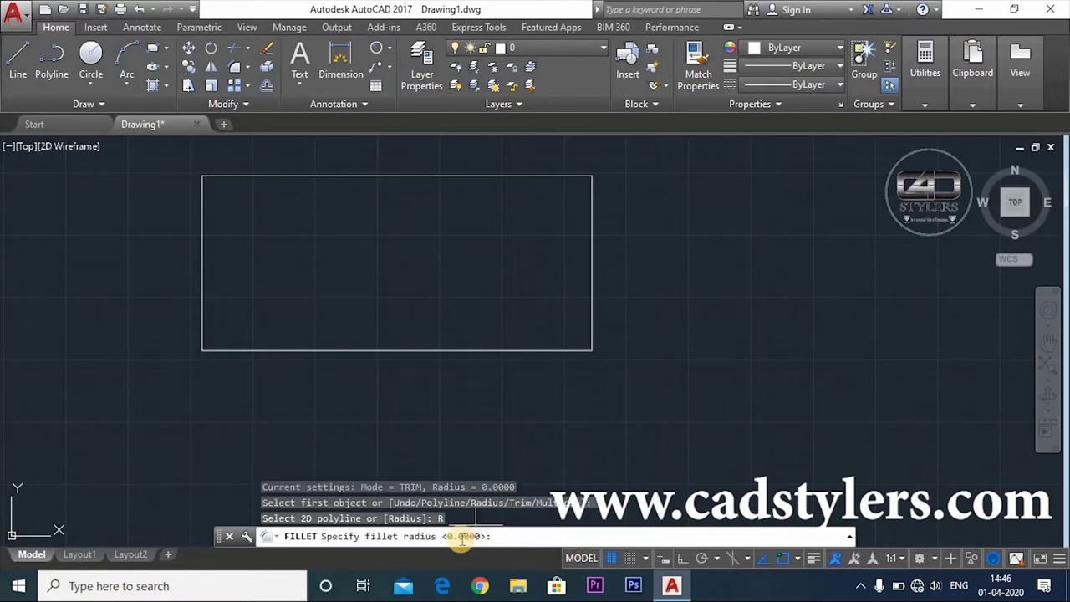
text(50)
key(Return)
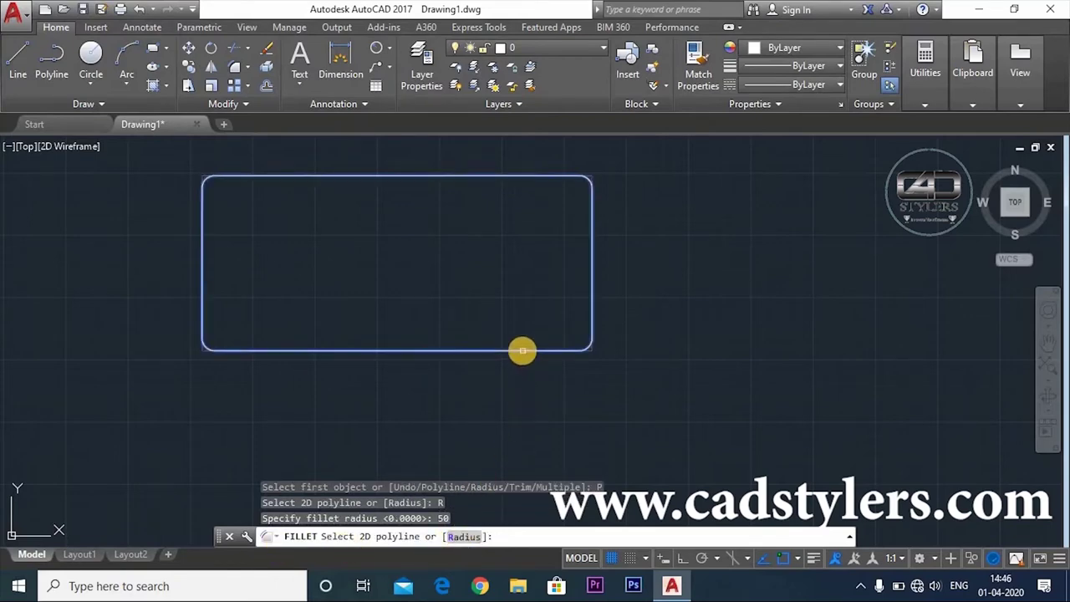
click(521, 350)
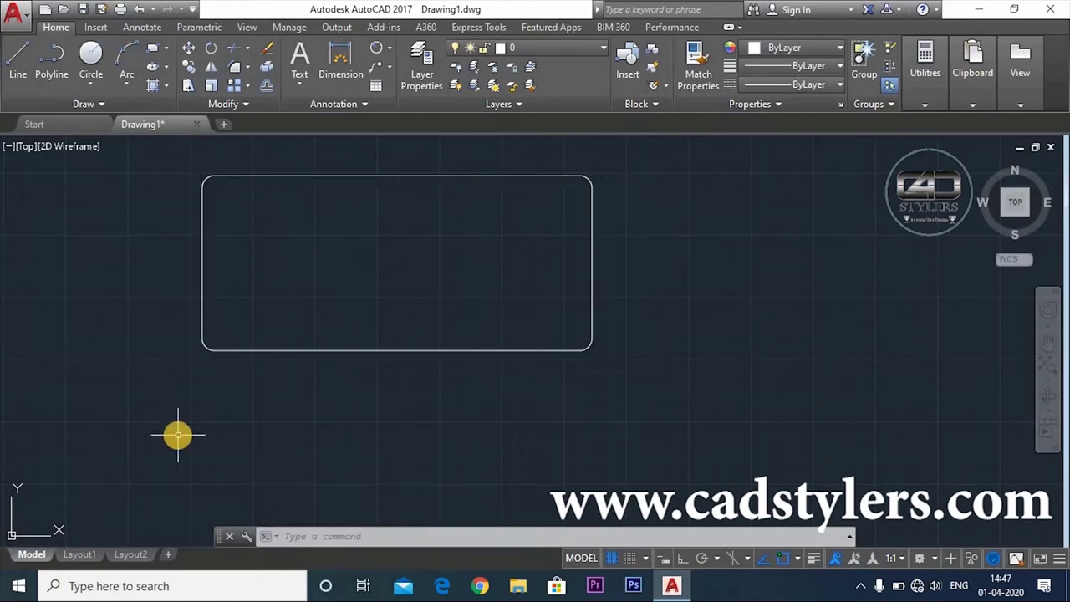
Step: Undo, then fillet all four corners at radius 50 in No Trim mode with Polyline
key(ctrl+z)
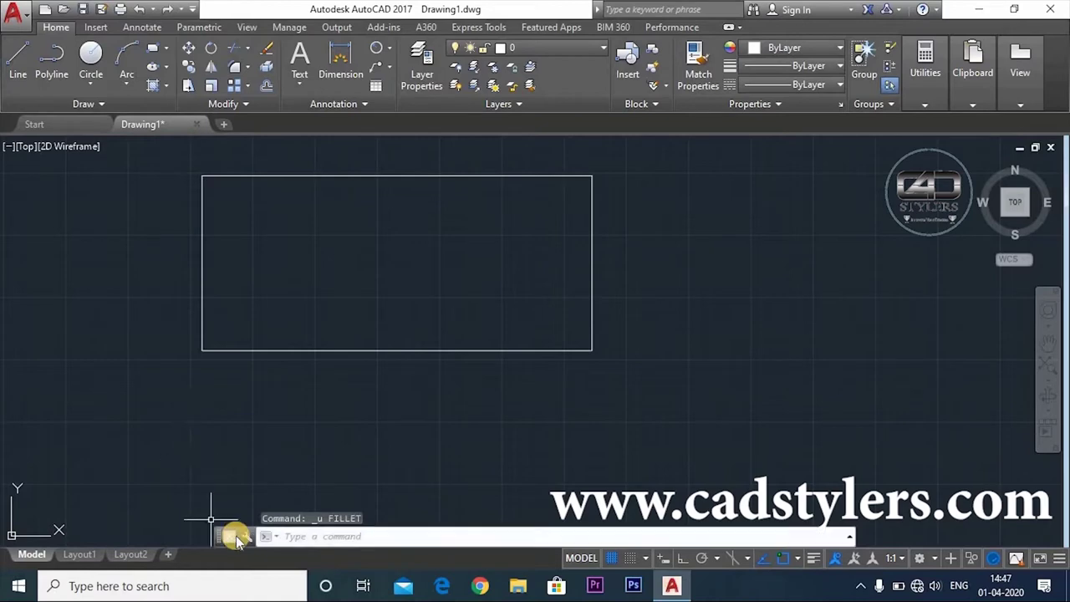
text(f)
key(Return)
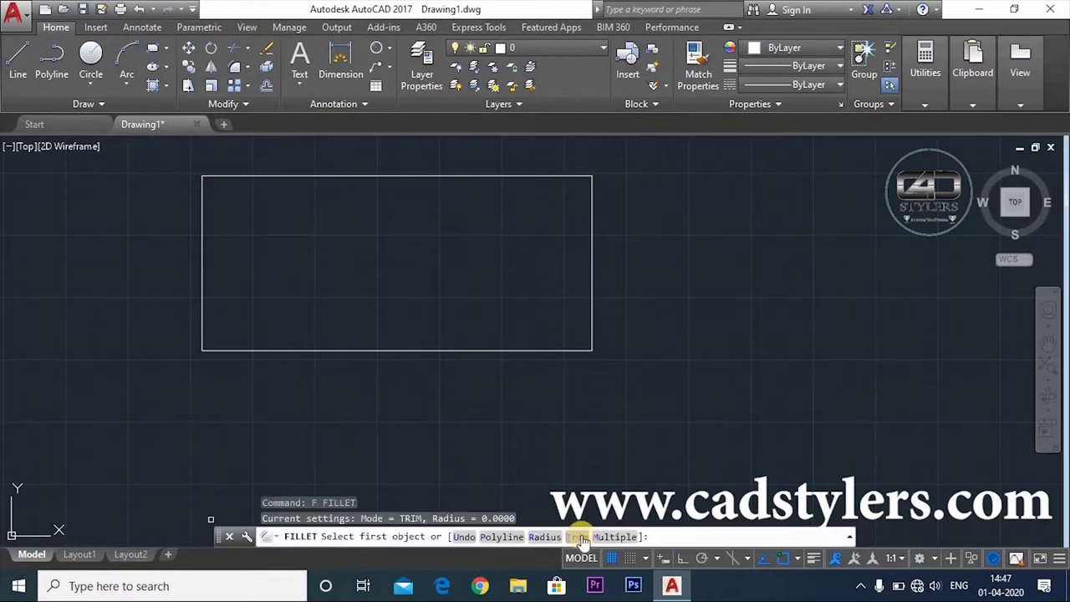
click(577, 537)
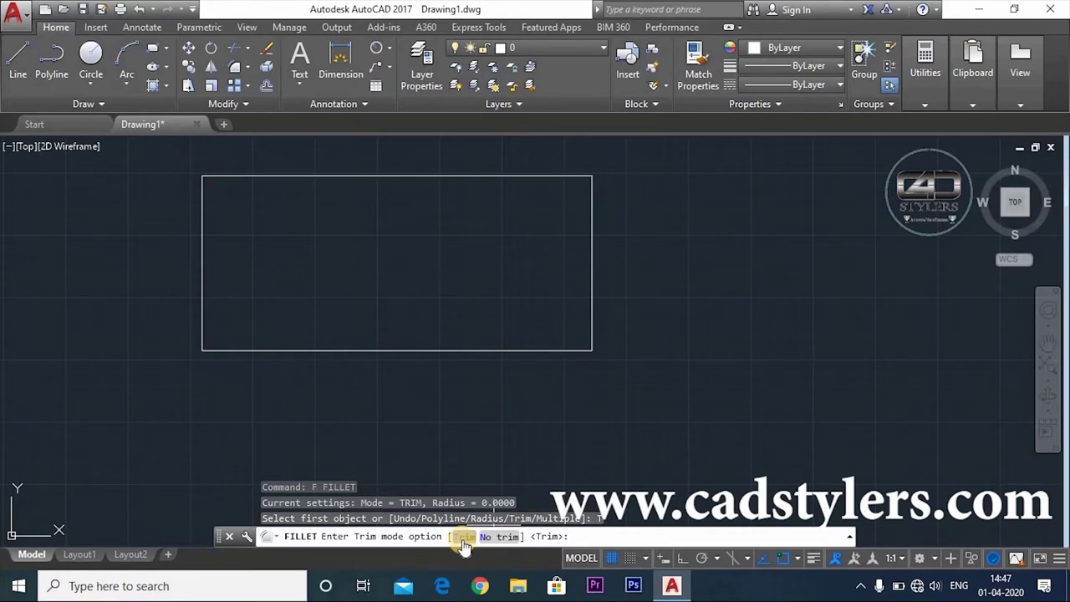
click(495, 538)
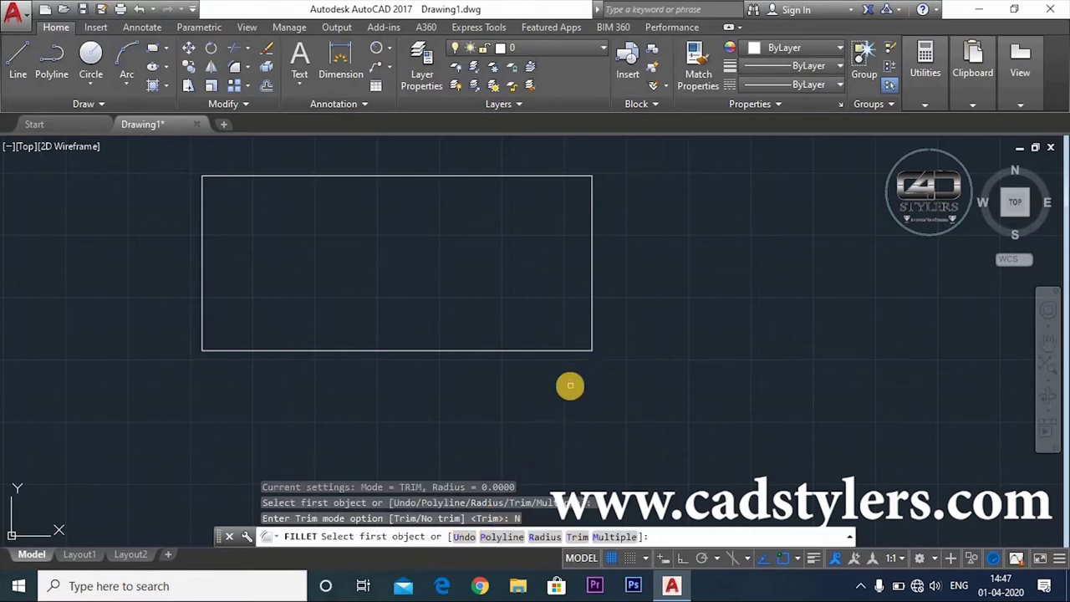
click(495, 537)
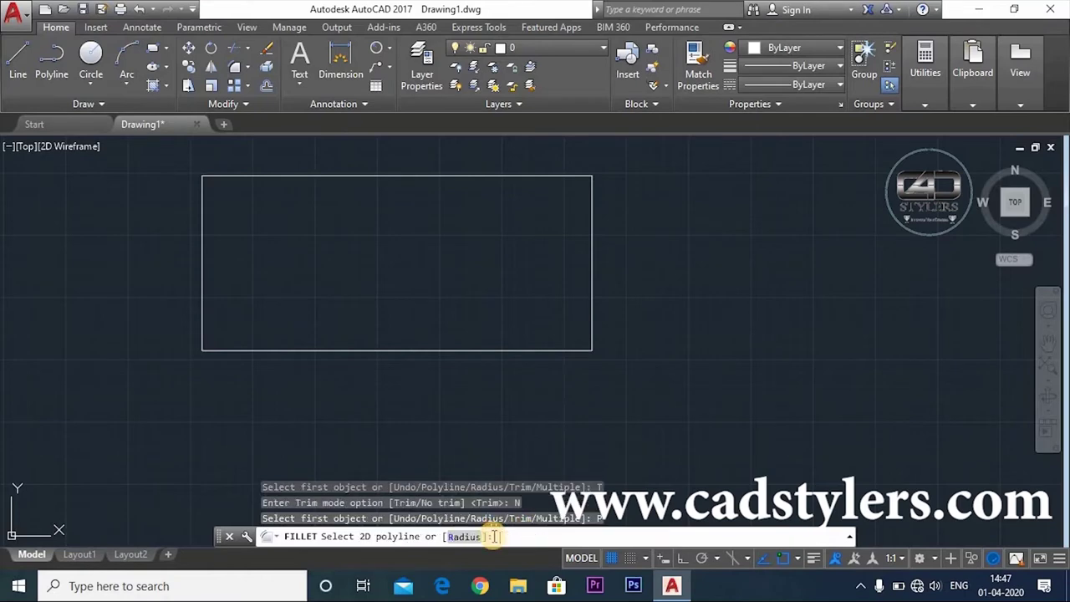
click(465, 536)
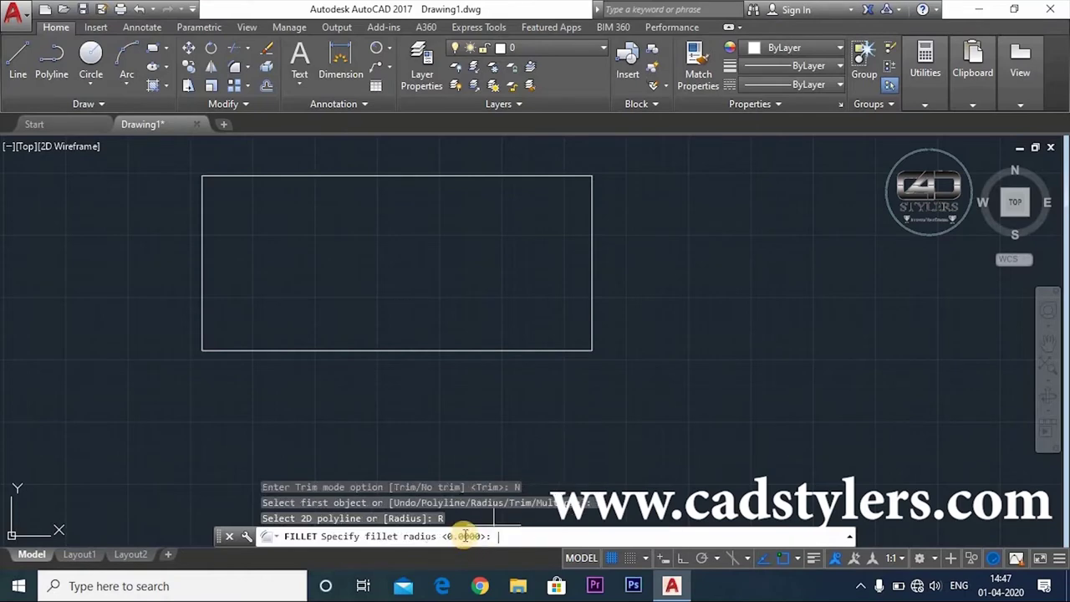
text(50)
key(Return)
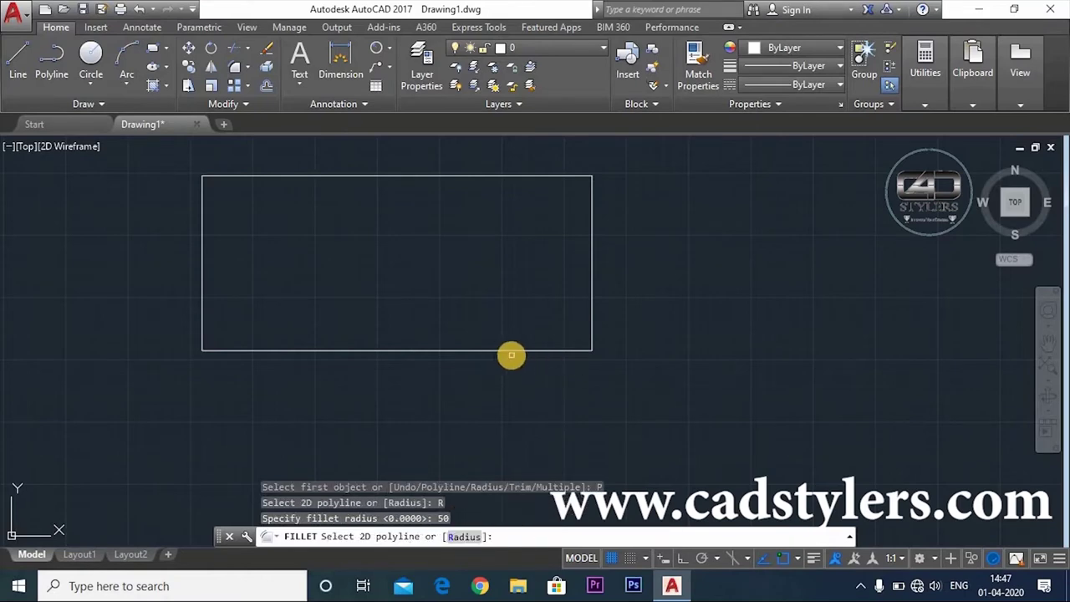
click(511, 351)
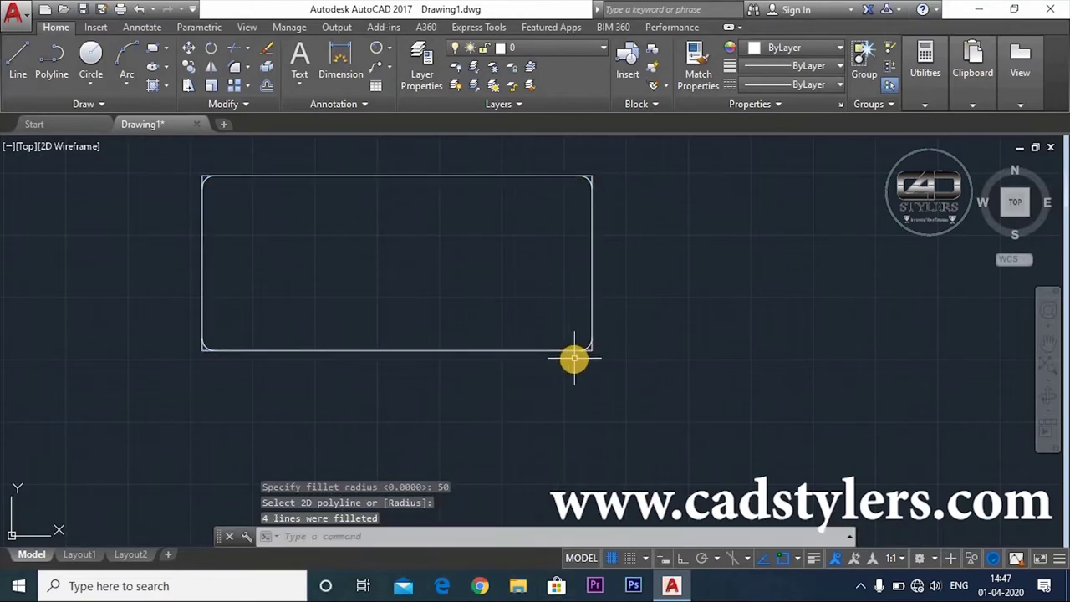
Step: Zoom around to inspect the untrimmed fillets, then start FILLET again
scroll(573, 358, up, 5)
scroll(604, 335, down, 2)
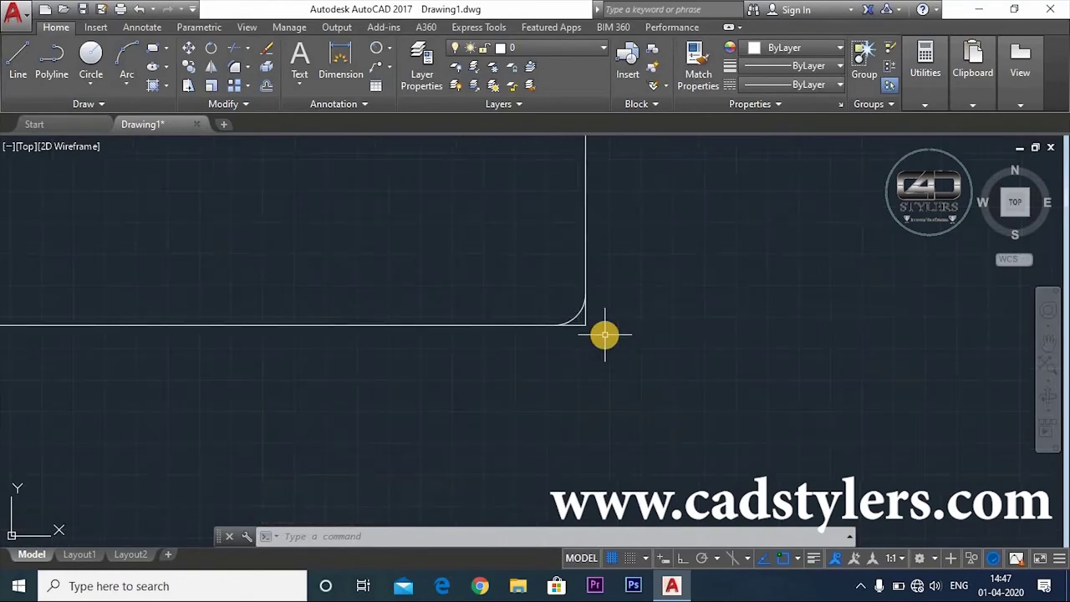
scroll(603, 338, down, 5)
scroll(603, 334, up, 4)
scroll(604, 302, up, 1)
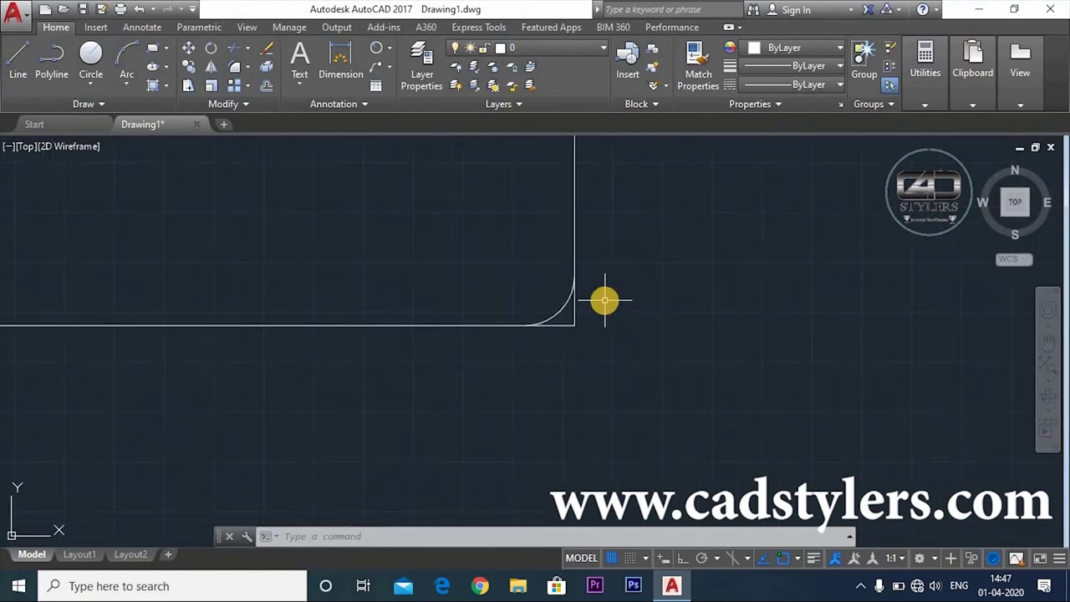
scroll(602, 304, up, 4)
scroll(600, 306, up, 1)
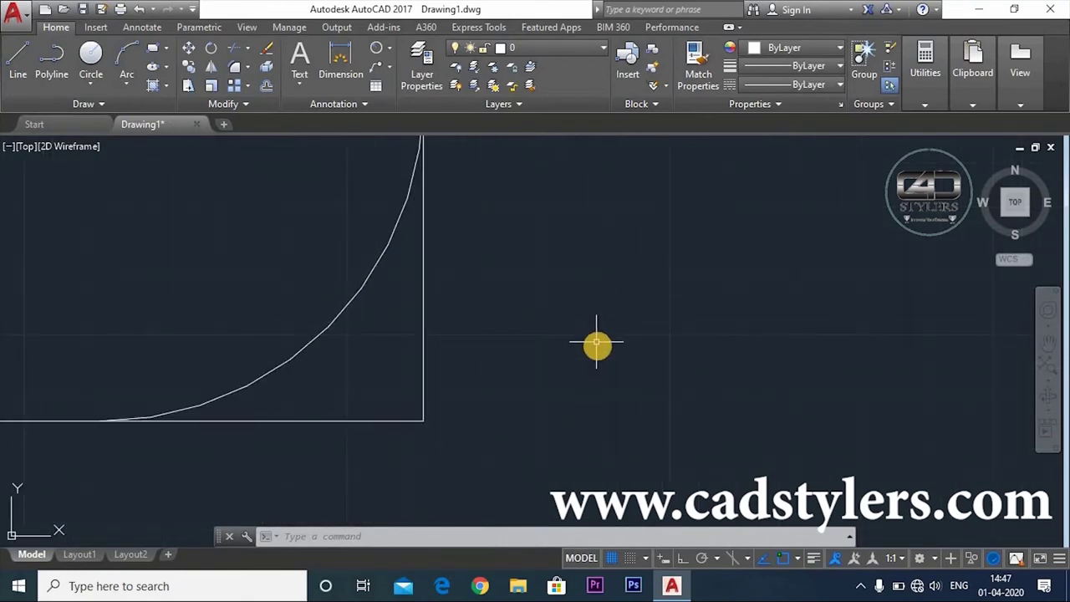
scroll(596, 343, down, 5)
scroll(598, 345, down, 2)
scroll(621, 346, down, 1)
scroll(623, 346, down, 2)
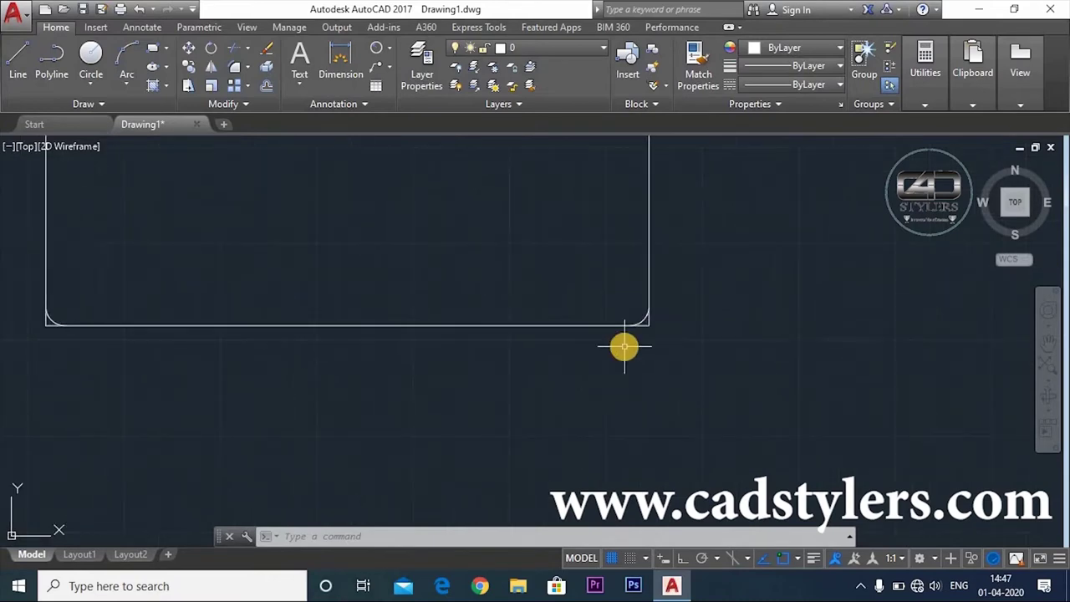
scroll(624, 346, down, 1)
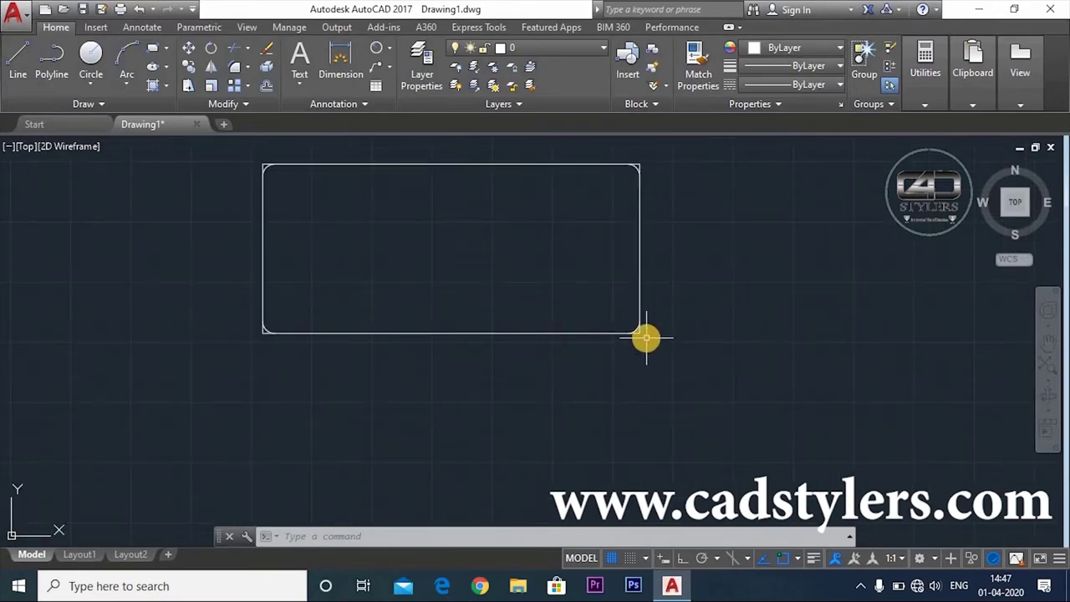
scroll(644, 336, up, 4)
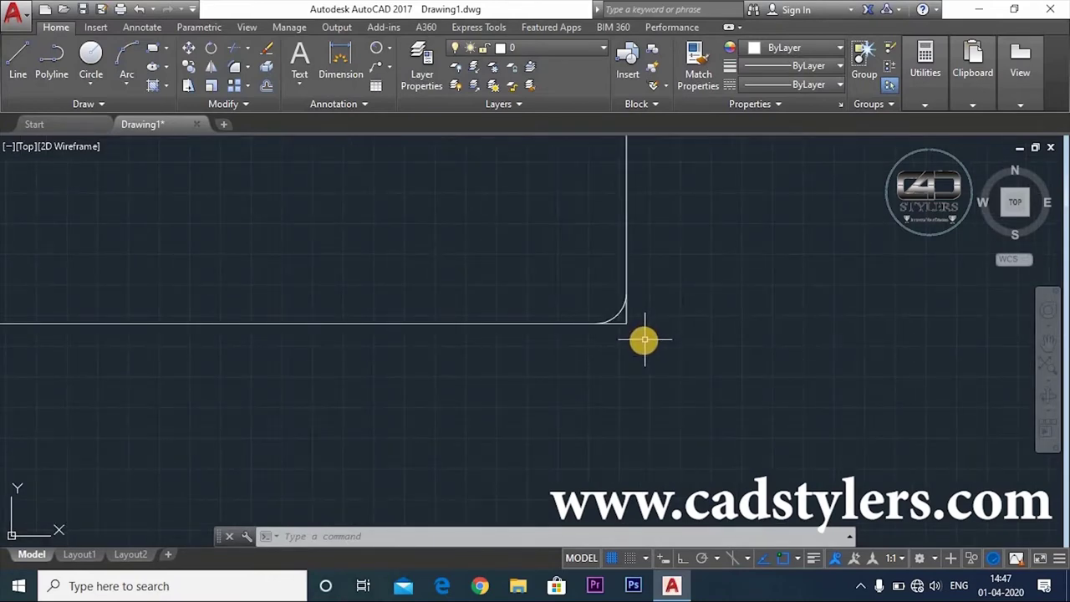
text(f)
key(Return)
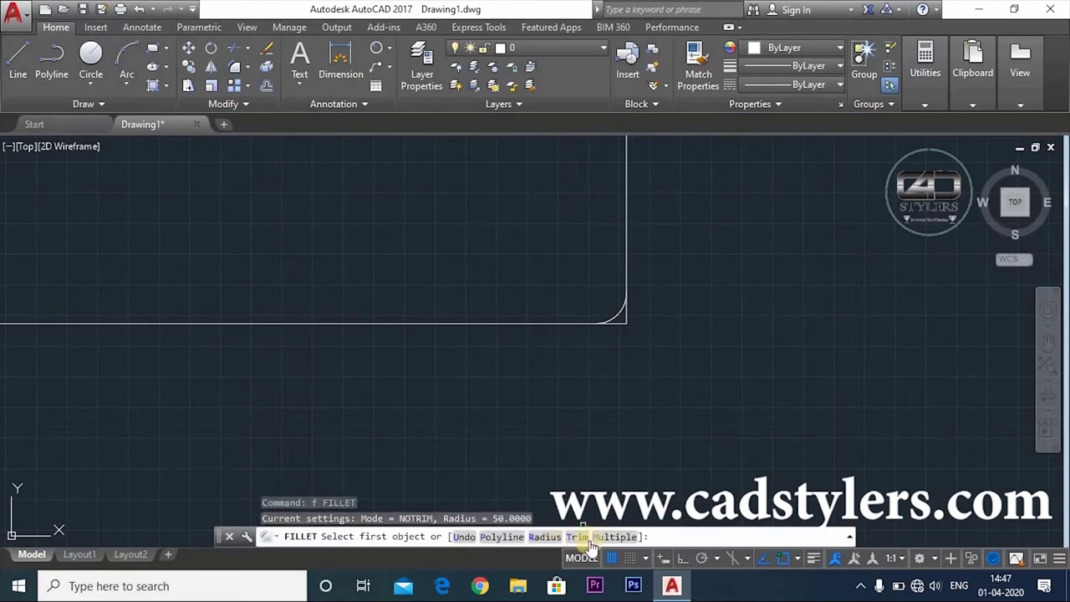
Step: Switch fillet to Trim mode, then cancel and undo the untrimmed fillets
click(577, 537)
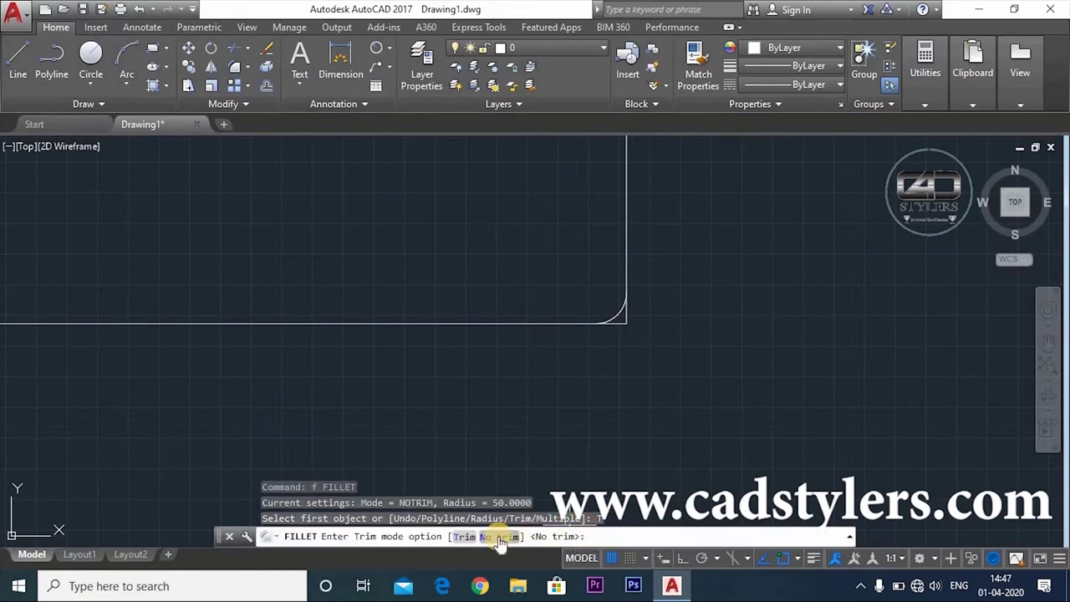
scroll(624, 343, up, 5)
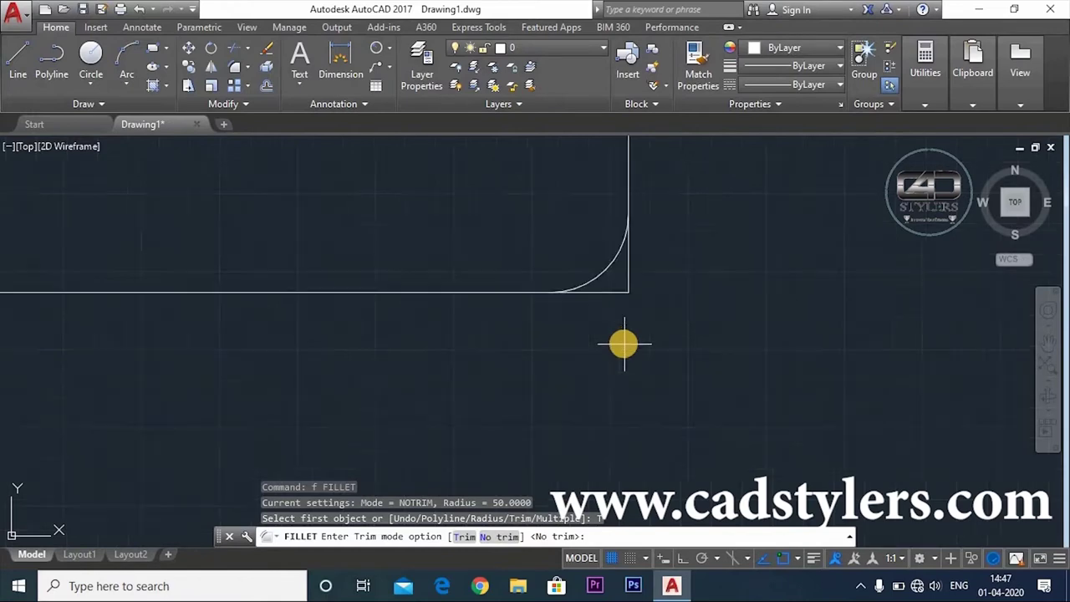
scroll(624, 342, up, 3)
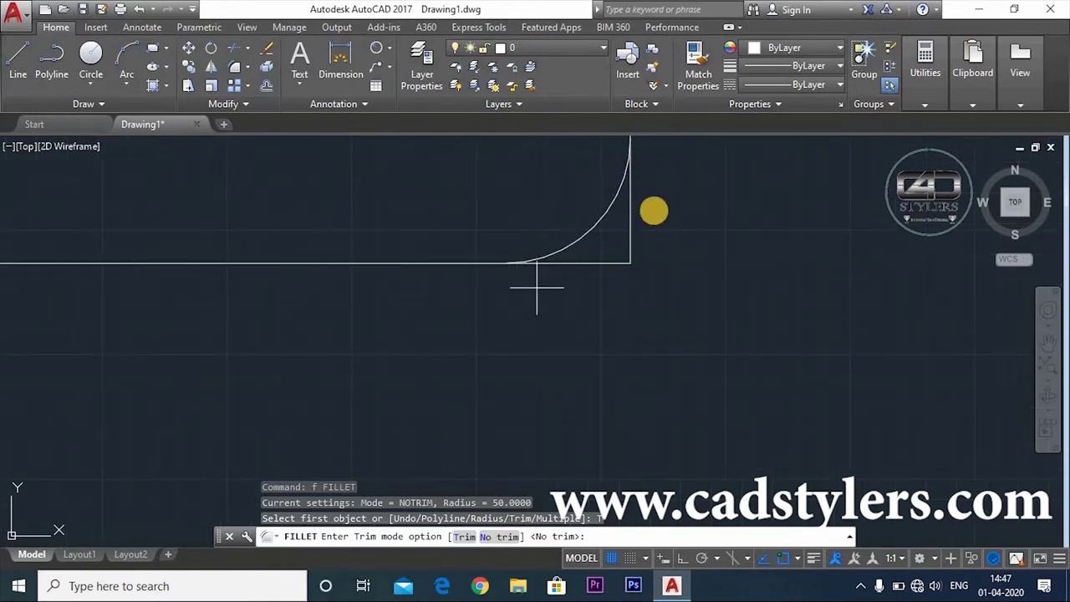
scroll(631, 294, down, 10)
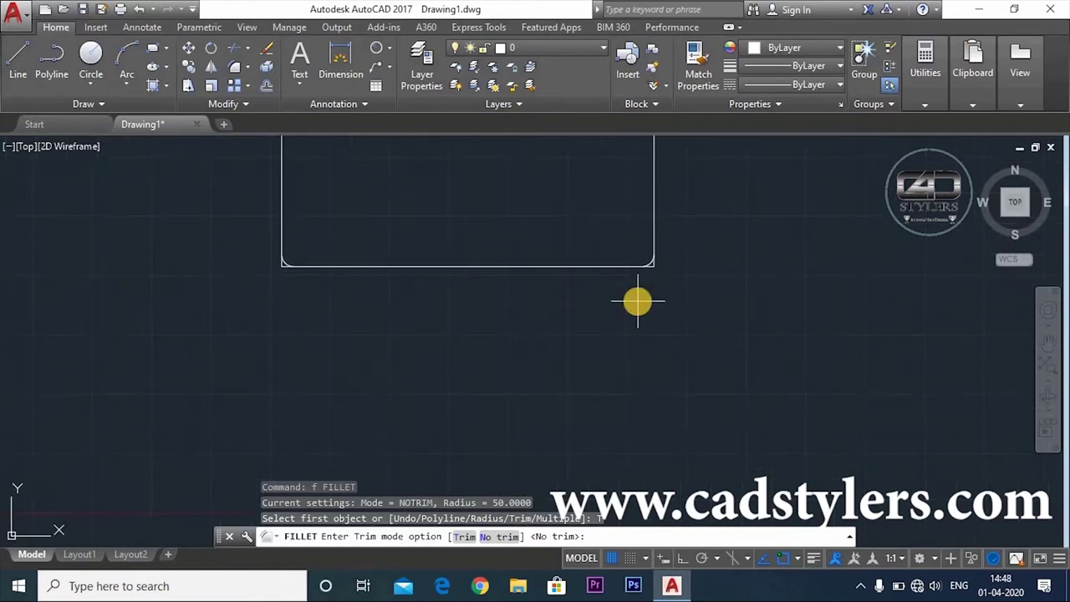
click(466, 542)
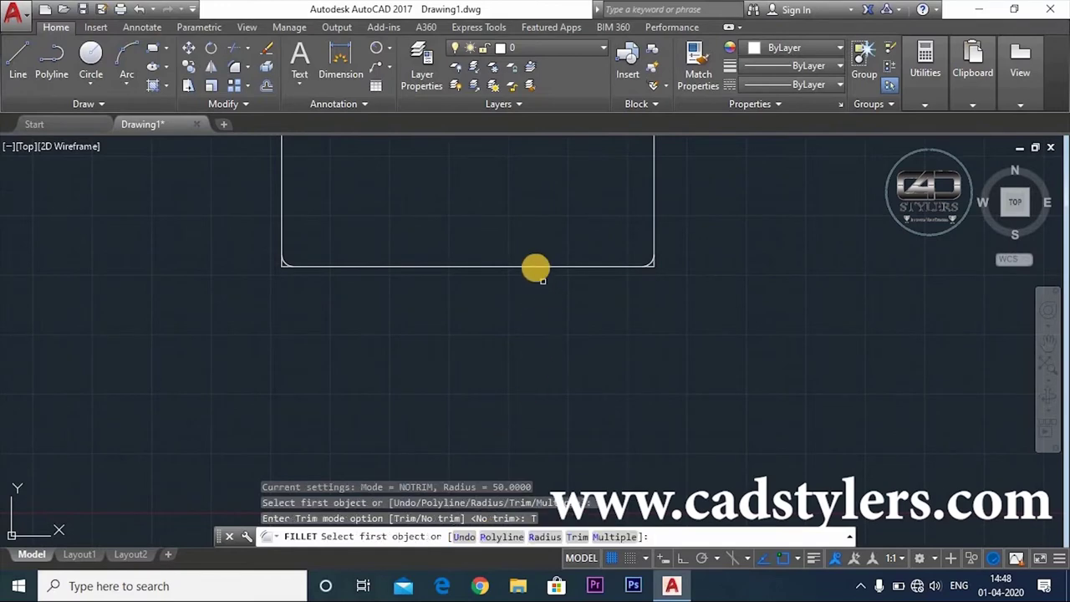
click(535, 267)
key(Escape)
key(ctrl+z)
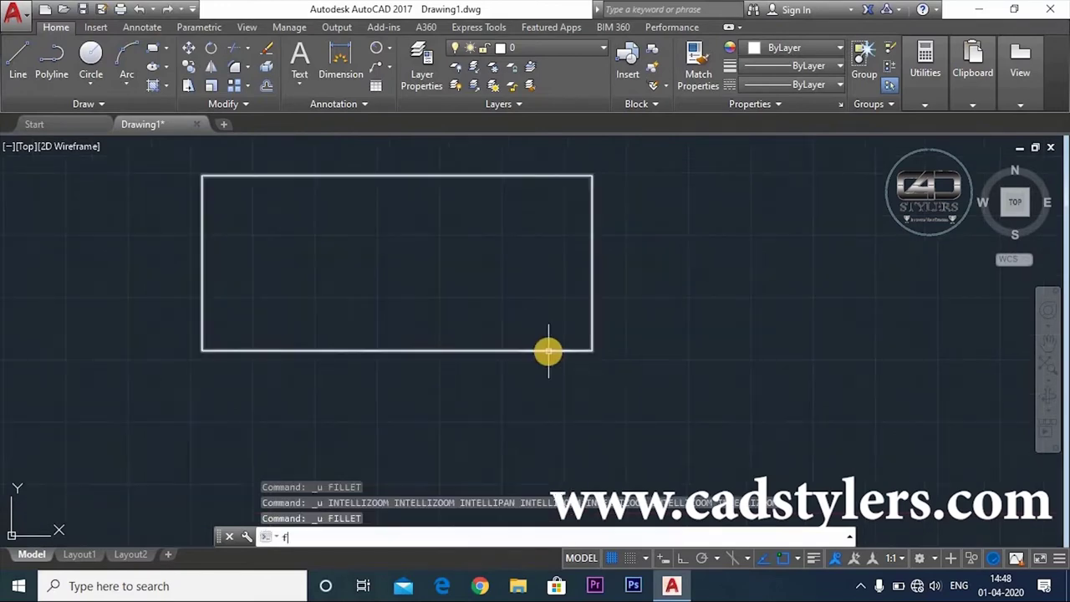
Step: Fillet all four corners at radius 50 in Trim mode with the Polyline option
text(f)
key(Return)
text(t)
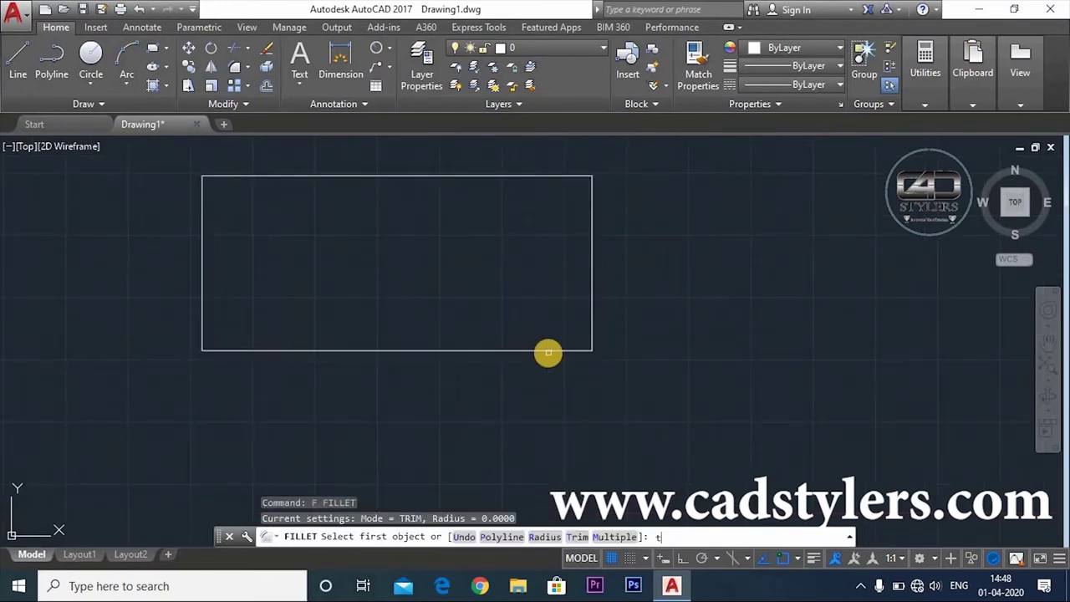
key(Return)
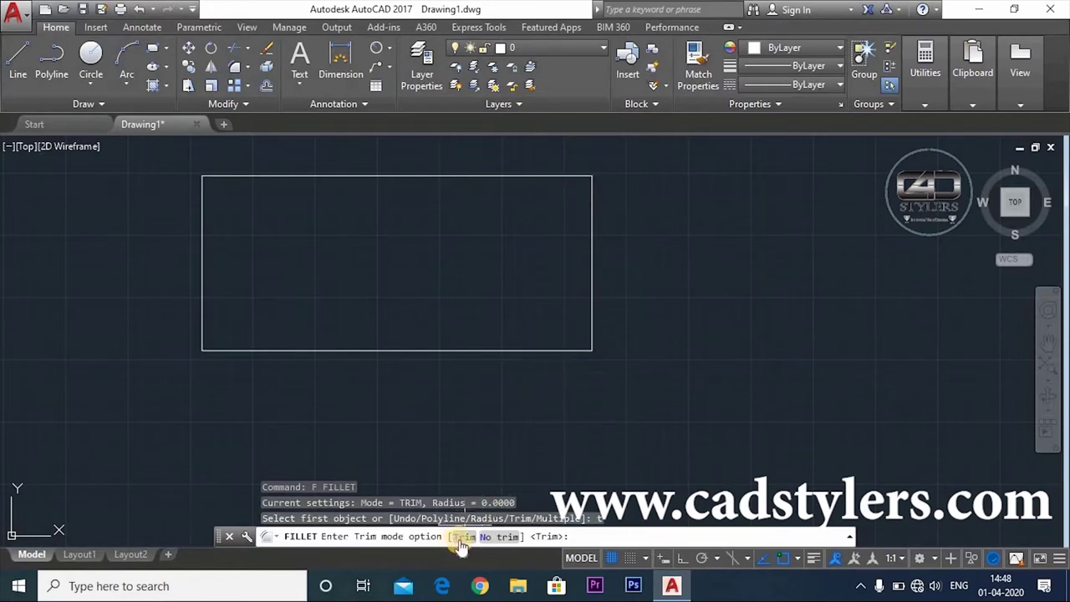
click(462, 538)
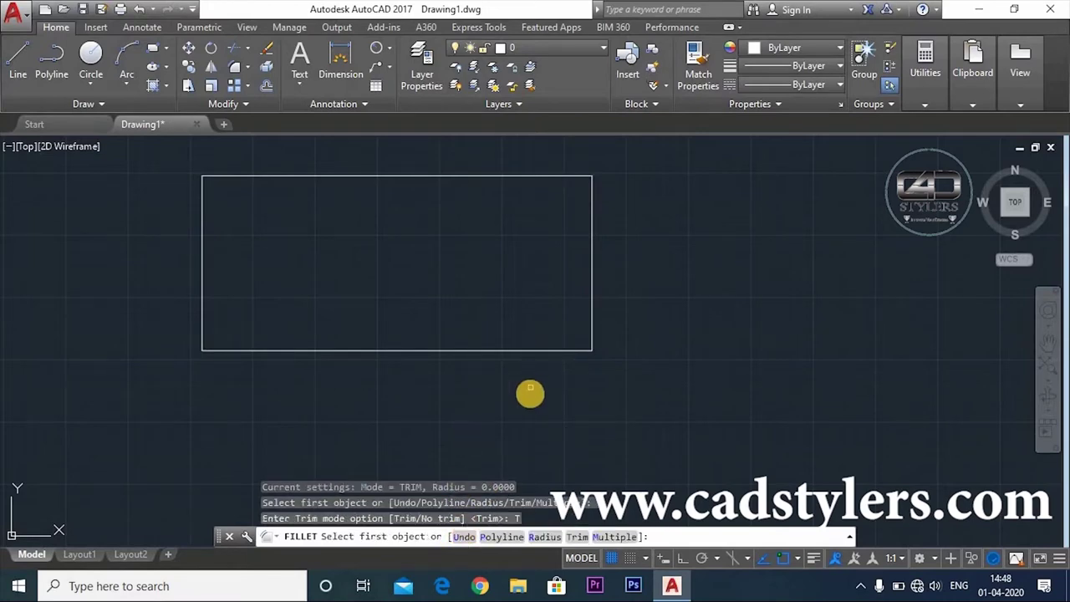
click(500, 537)
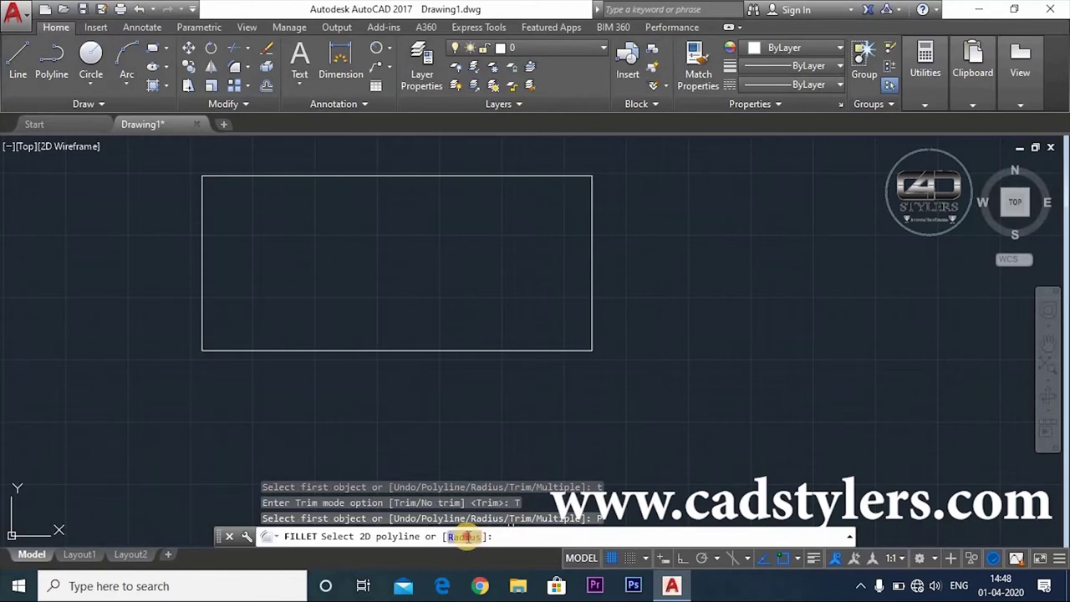
click(462, 537)
key(Return)
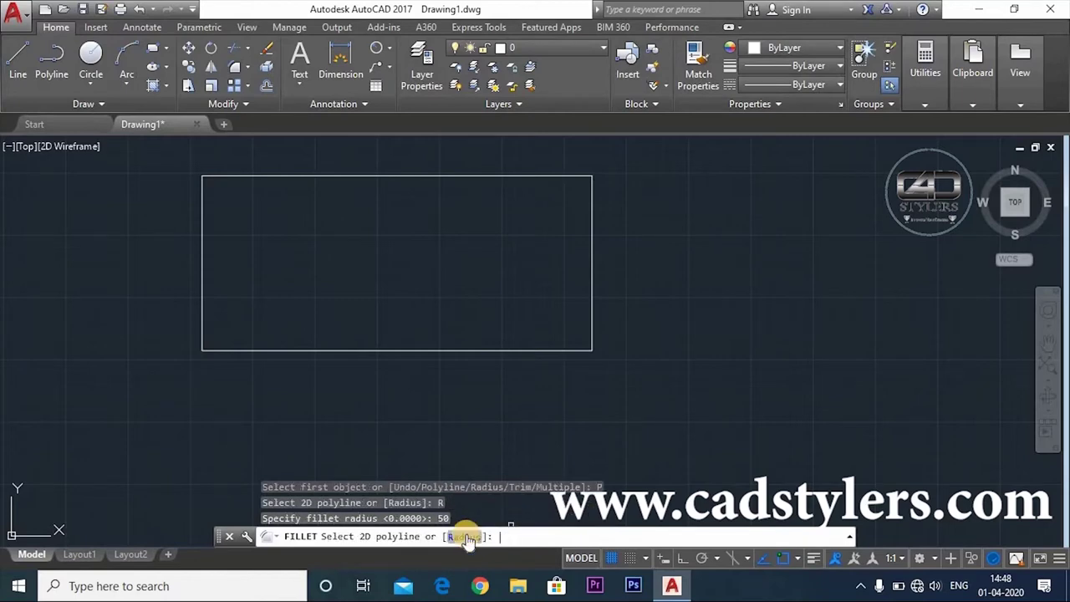
click(442, 351)
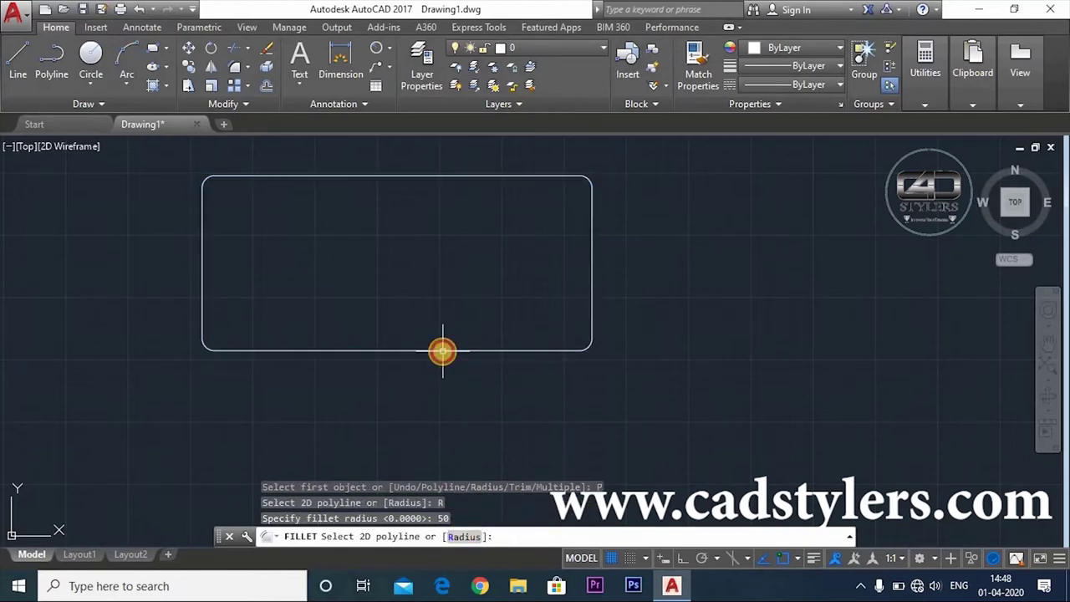
Step: Inspect the rounded rectangle, then undo the fillet to restore sharp corners
scroll(596, 353, up, 3)
scroll(598, 355, up, 5)
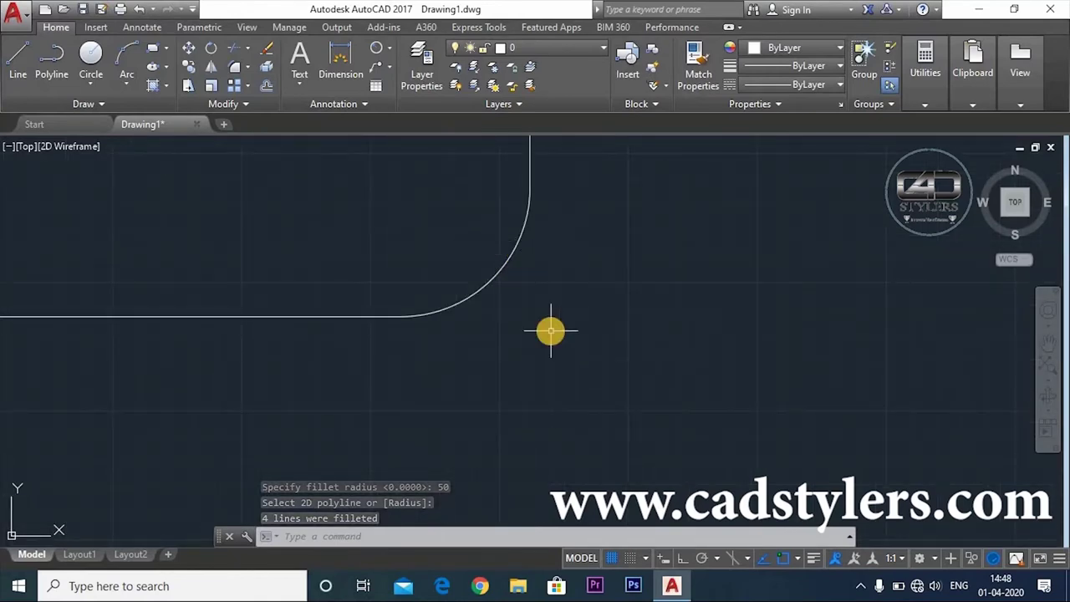
scroll(549, 361, down, 1)
scroll(549, 361, down, 7)
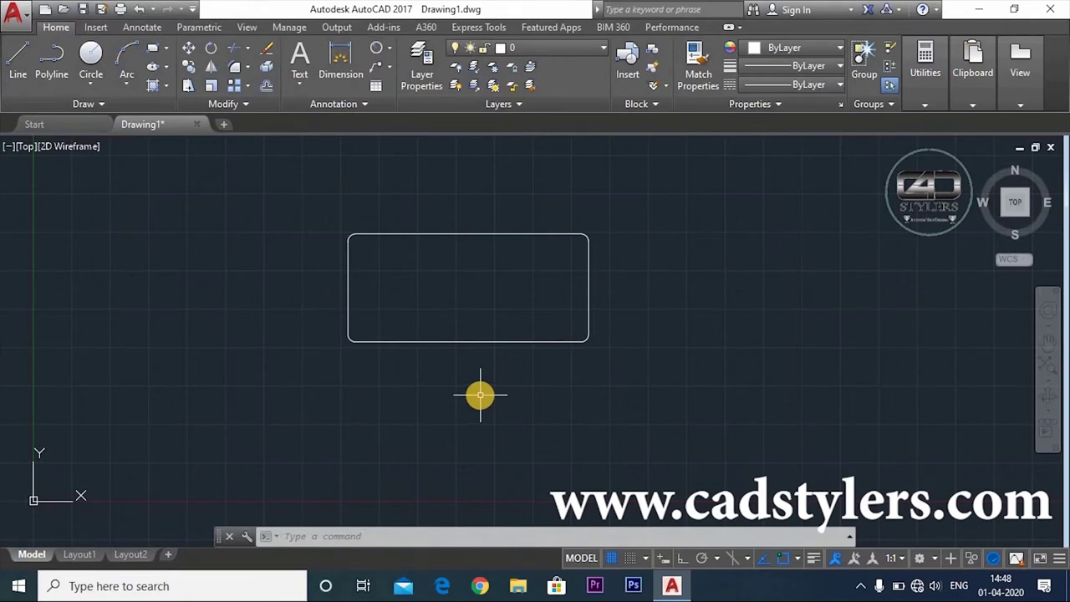
key(ctrl+z)
key(ctrl+z)
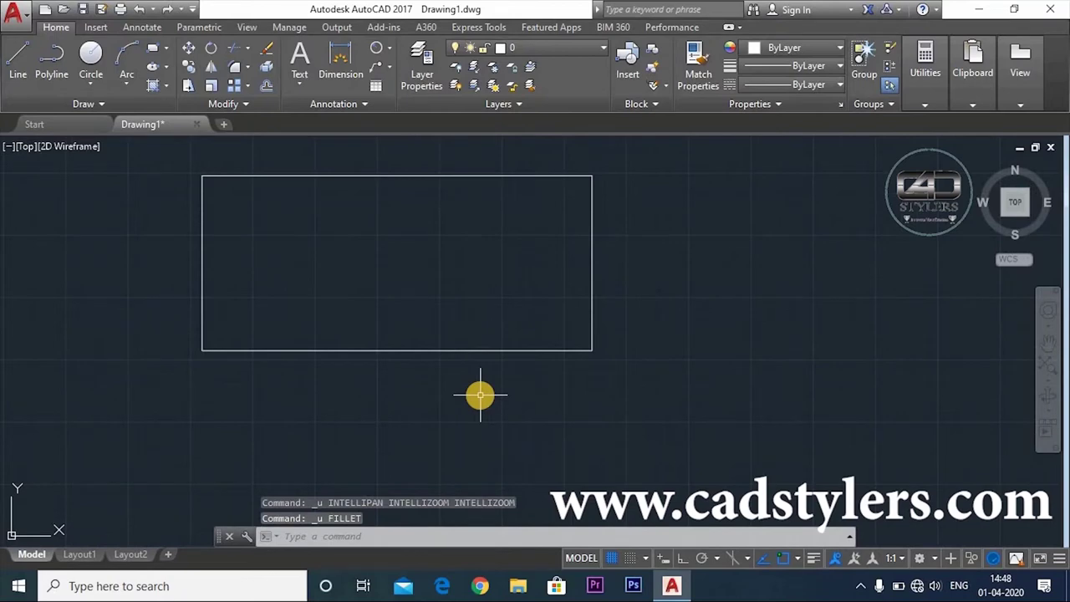
Step: Check the Fillet dropdown, then start CHAMFER with the CHA alias
click(247, 67)
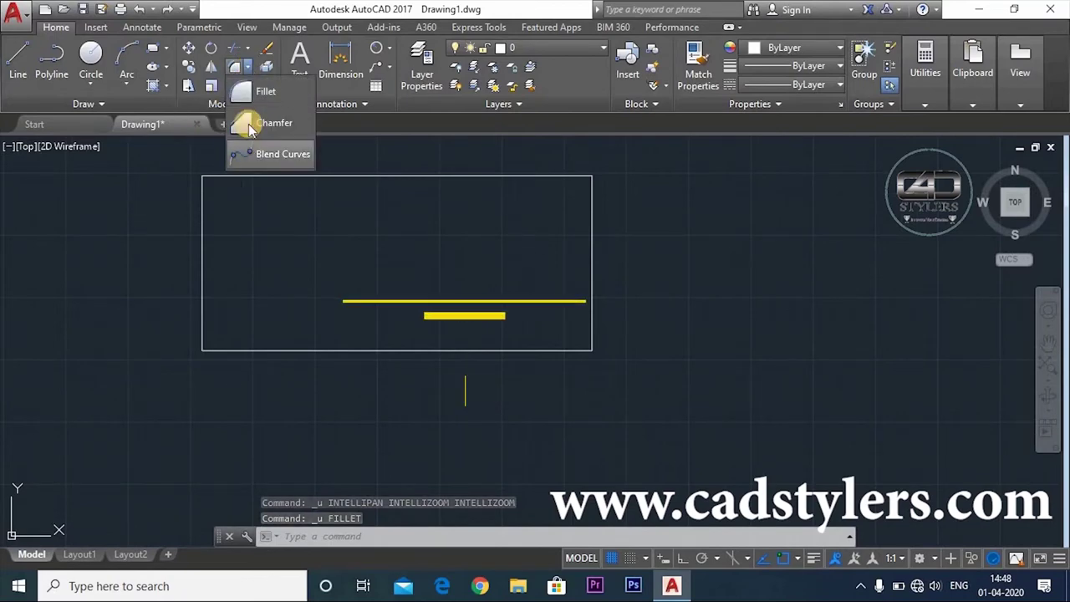
click(311, 409)
text(ha)
key(Return)
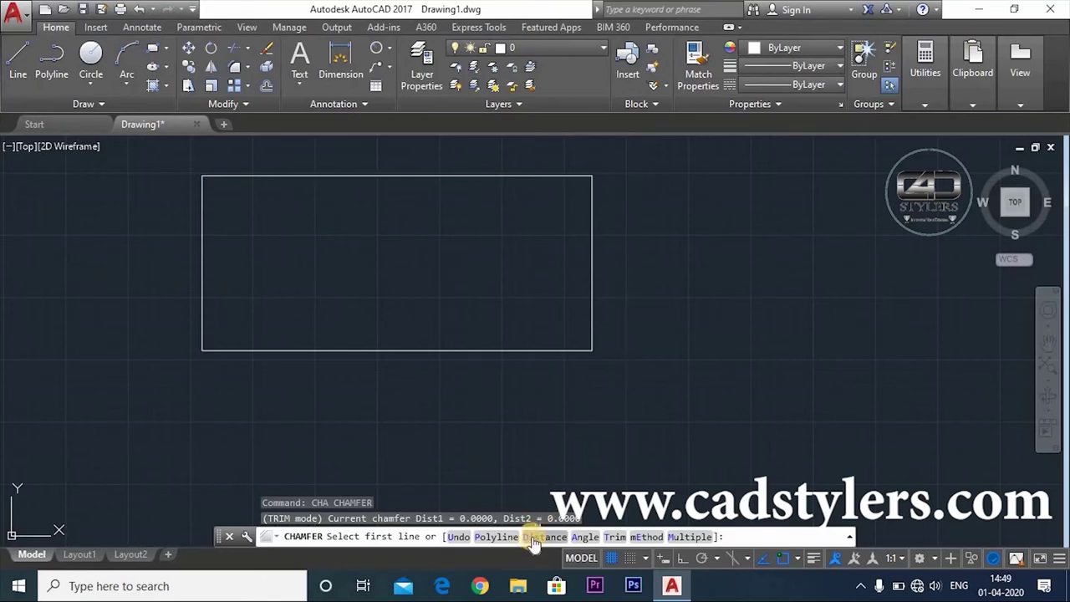
Step: Chamfer the bottom-right corner with distances 50 and 60 on the bottom and right edges
click(533, 538)
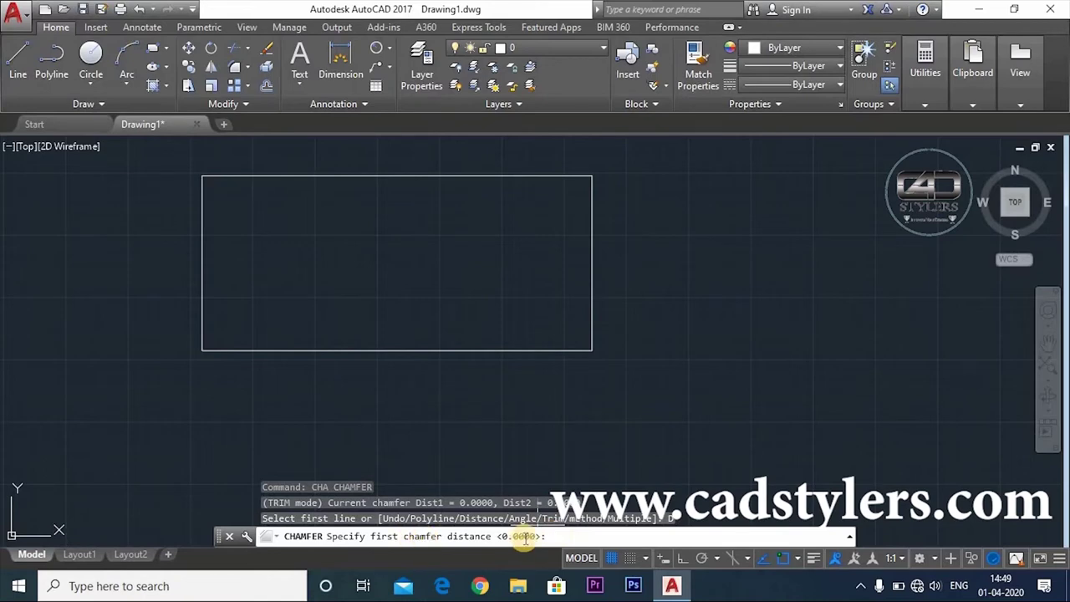
text(50)
key(Return)
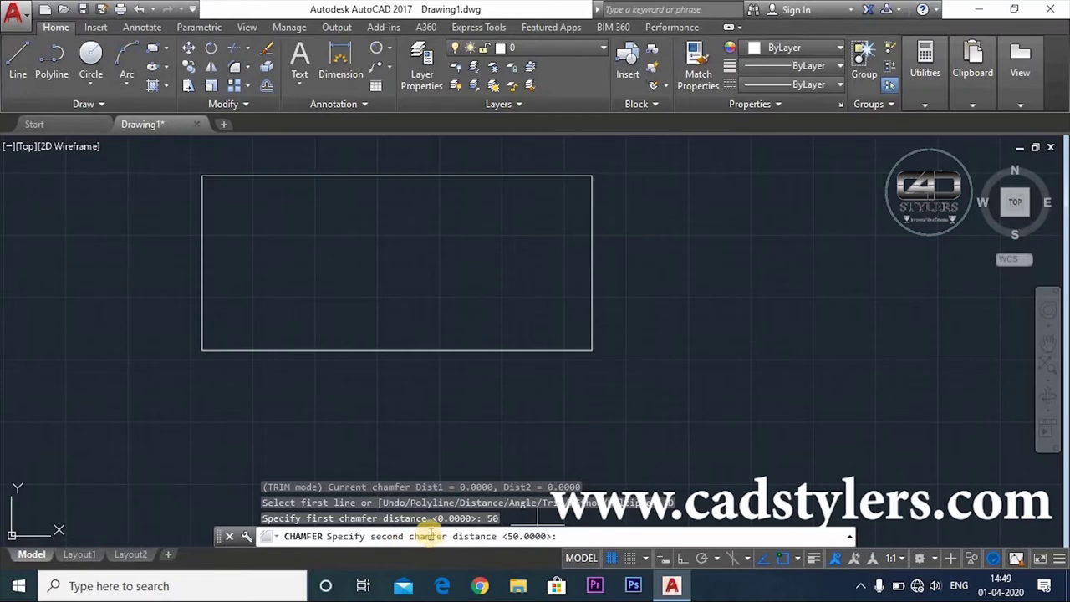
text(60)
key(Return)
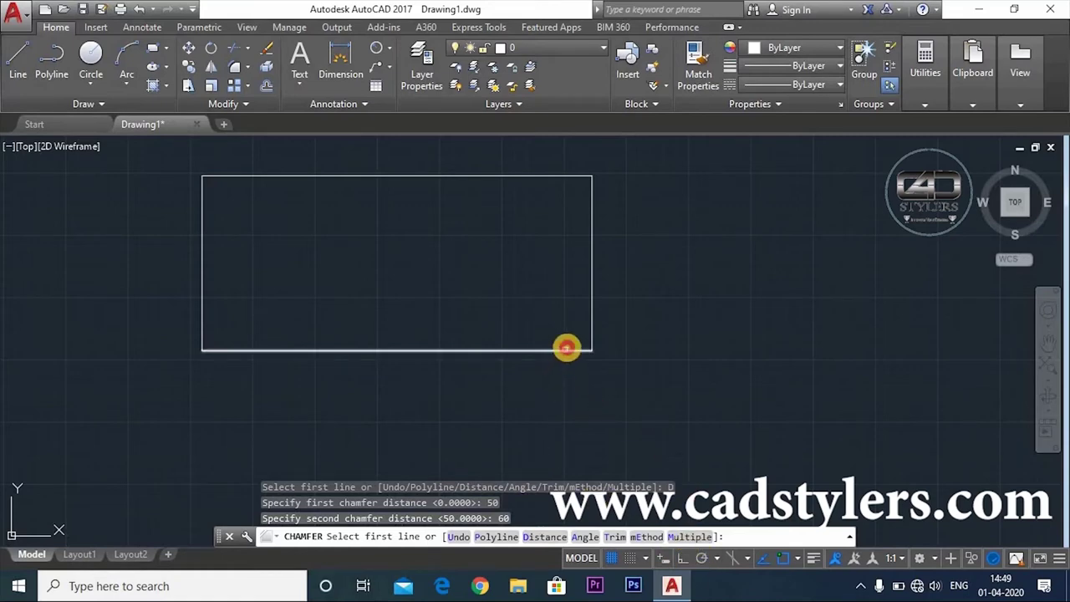
click(565, 350)
click(592, 327)
scroll(591, 393, up, 4)
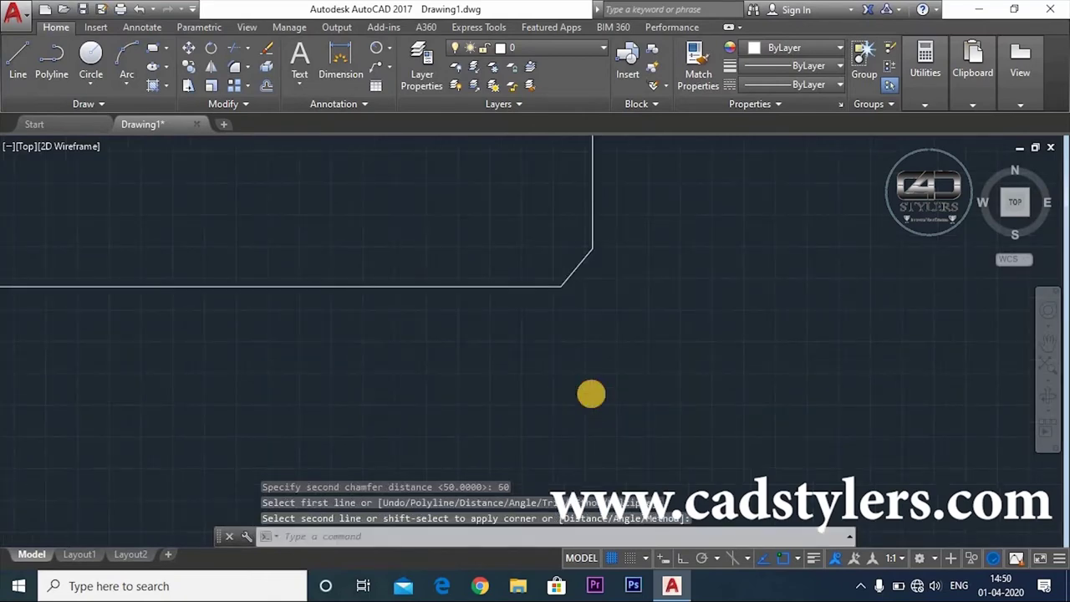
scroll(591, 393, down, 4)
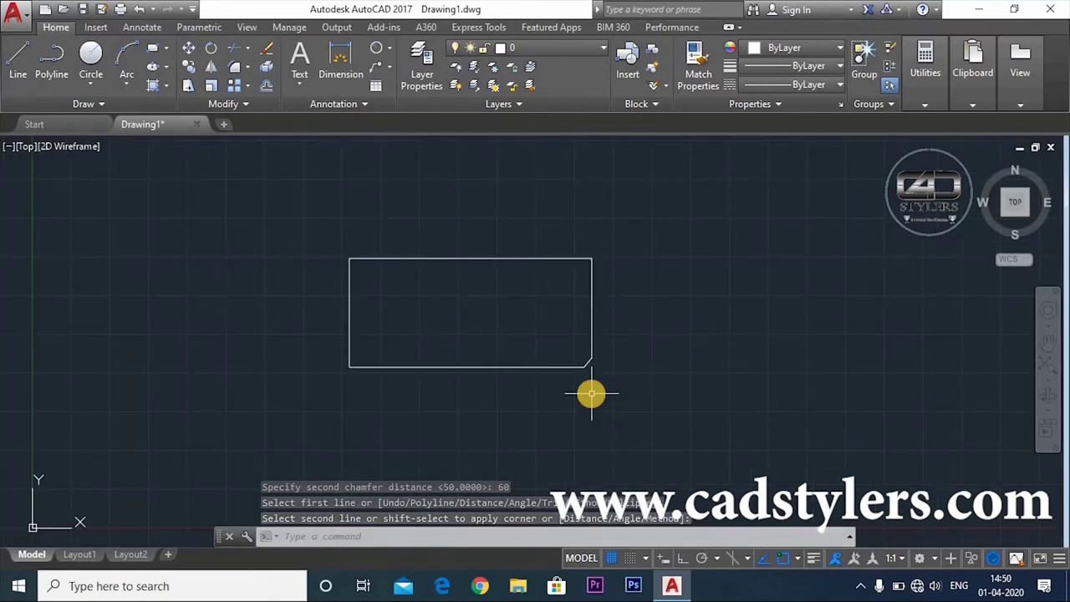
Step: Start CHAMFER with chamfer distances of 50 and 60
text(cha)
key(Return)
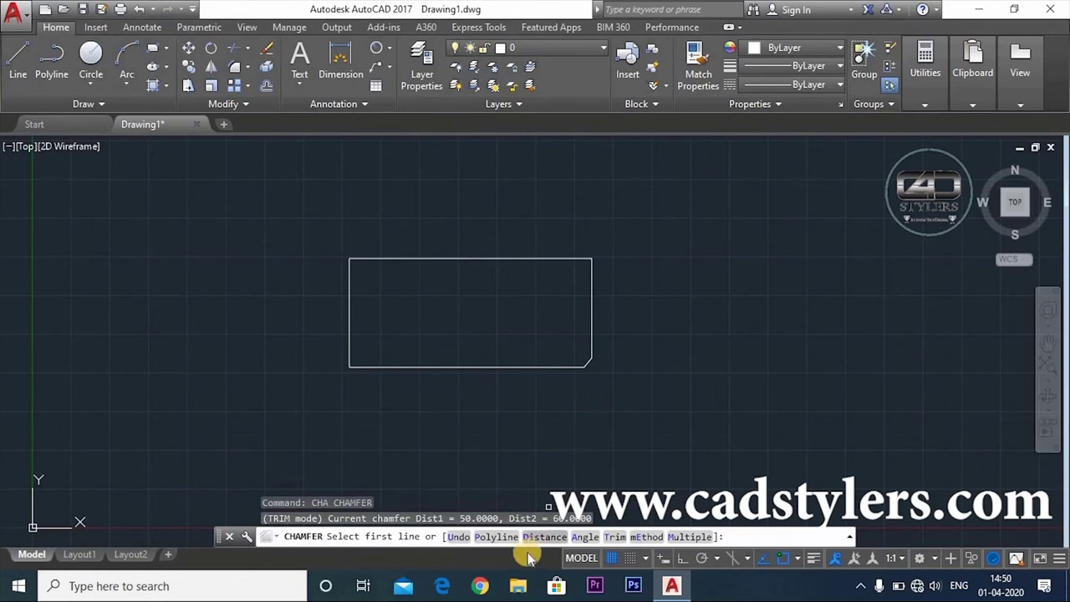
text(d)
key(Return)
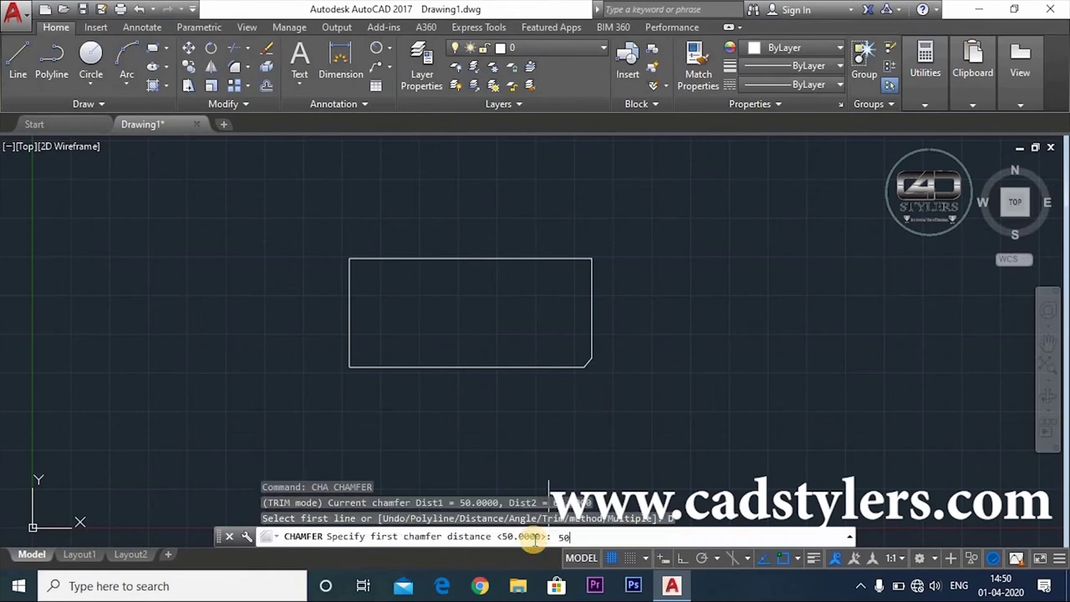
key(Return)
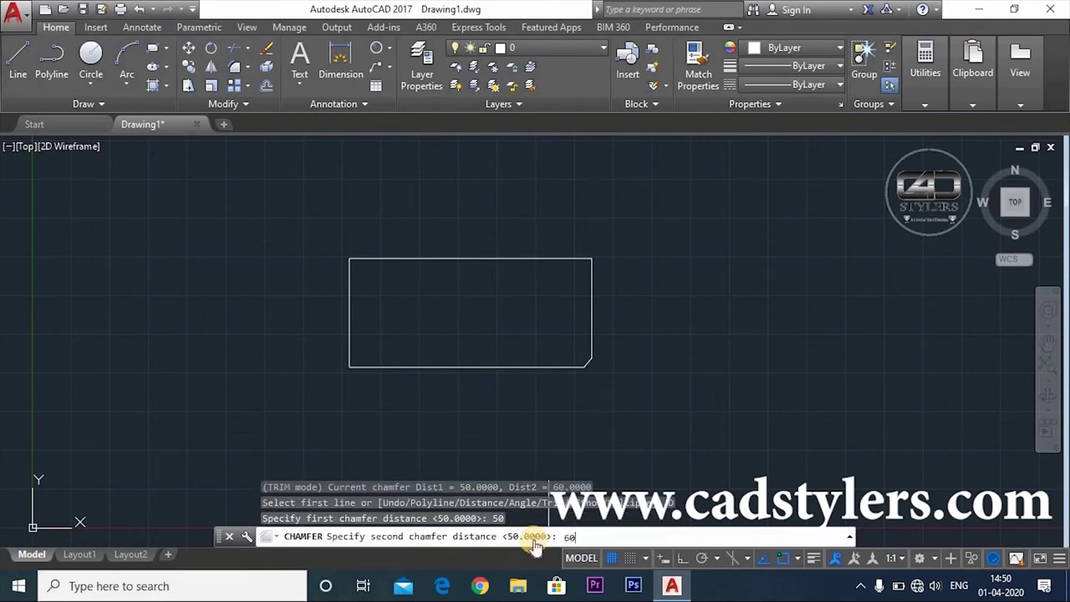
key(Return)
key(Return)
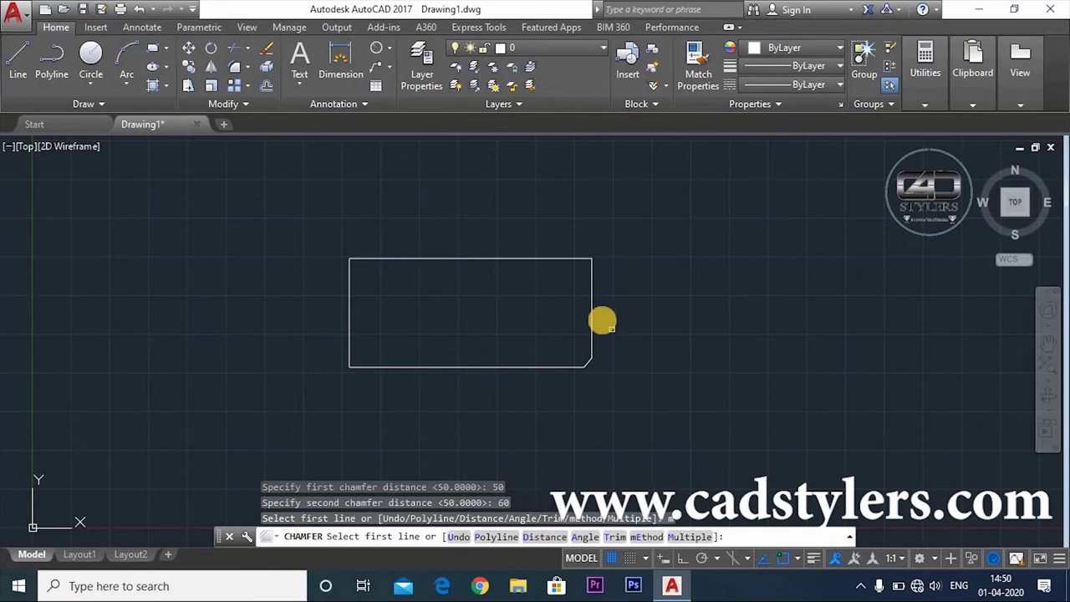
Step: Chamfer a top corner and the bottom-left corner, then undo those chamfers
click(602, 319)
click(353, 328)
click(350, 335)
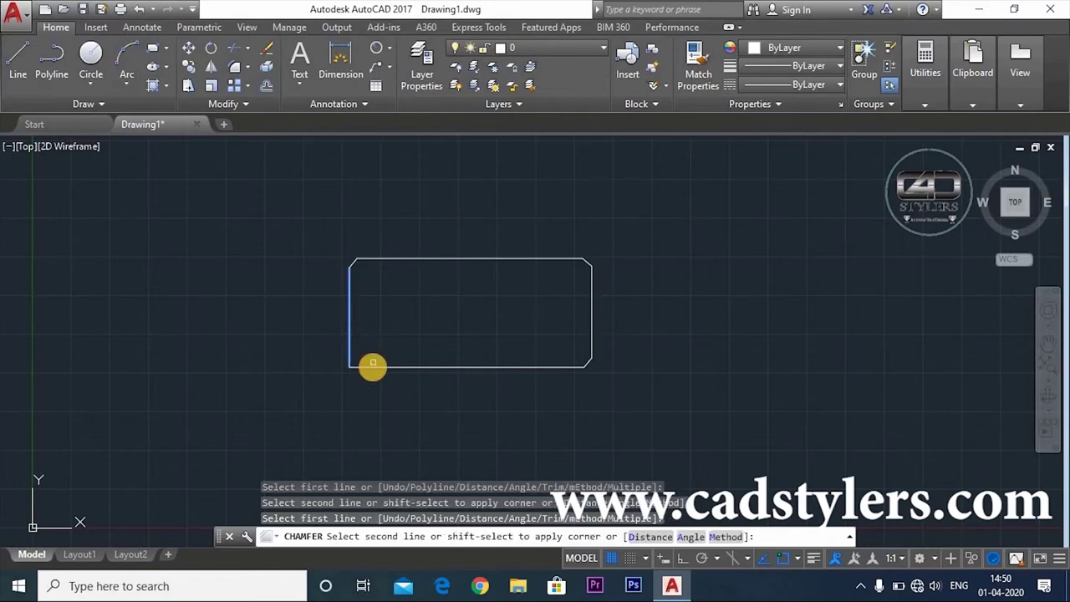
click(372, 367)
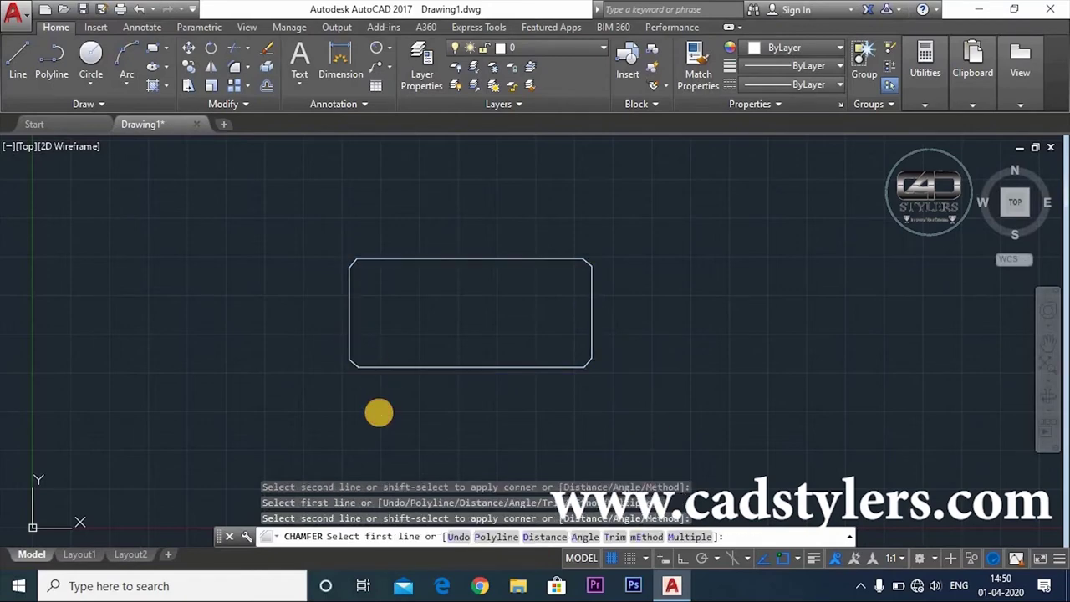
key(ctrl+z)
key(ctrl+z)
key(ctrl+z)
key(ctrl+z)
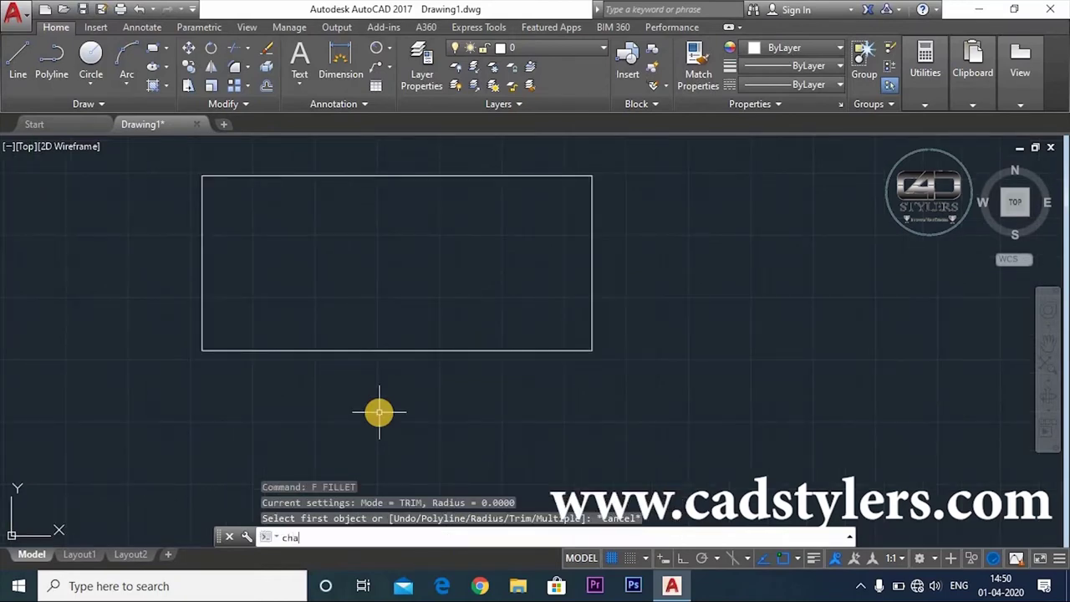
key(Return)
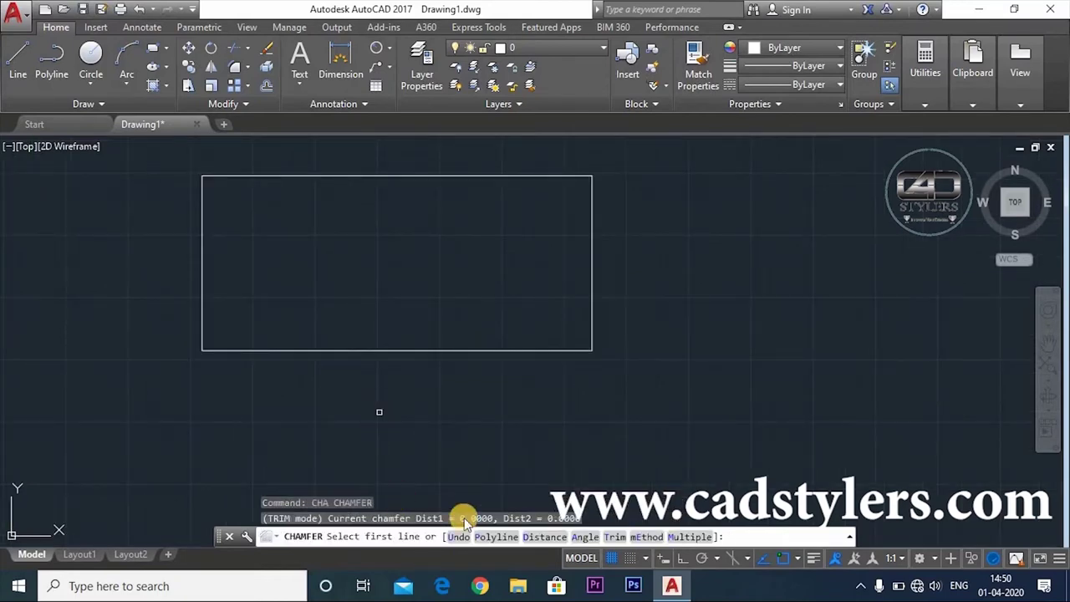
Step: Chamfer the bottom-right corner with length 50 at 45°, bottom edge then right edge, and zoom in
click(585, 537)
text(50)
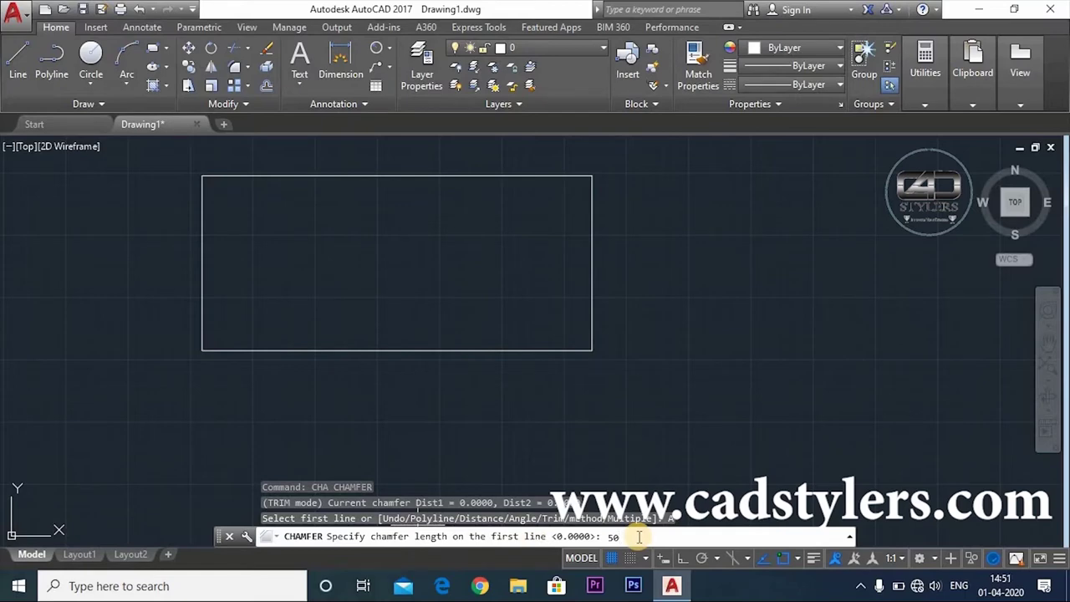
key(Return)
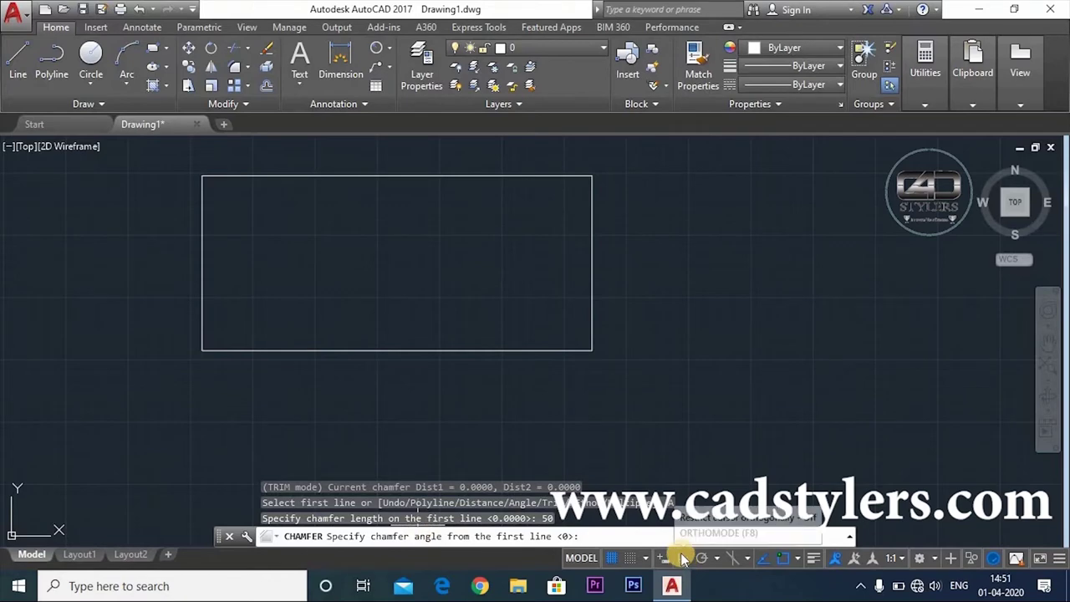
text(45)
key(Return)
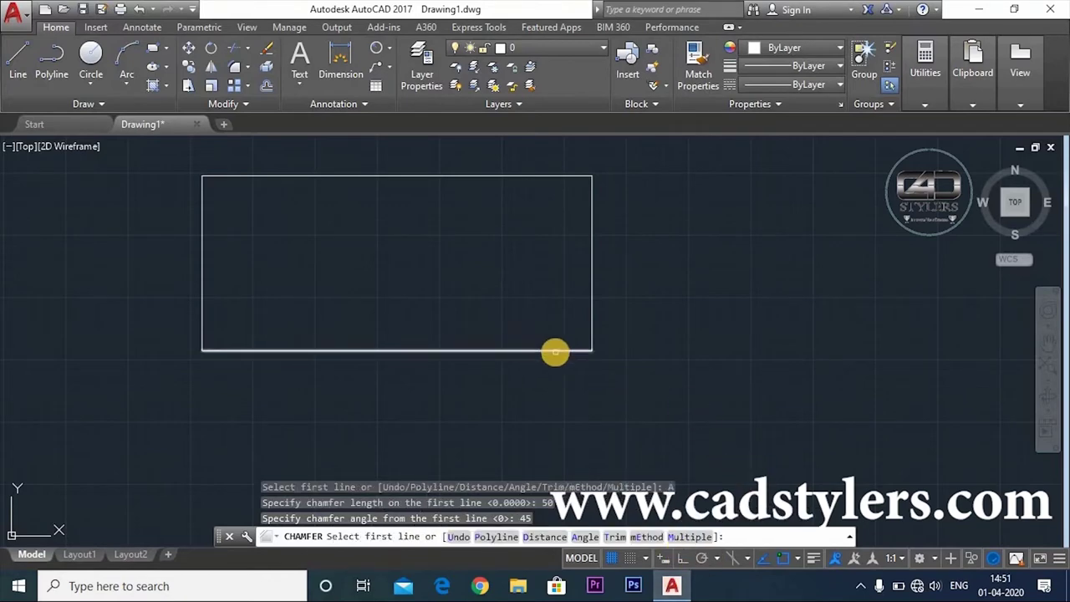
click(555, 350)
click(593, 316)
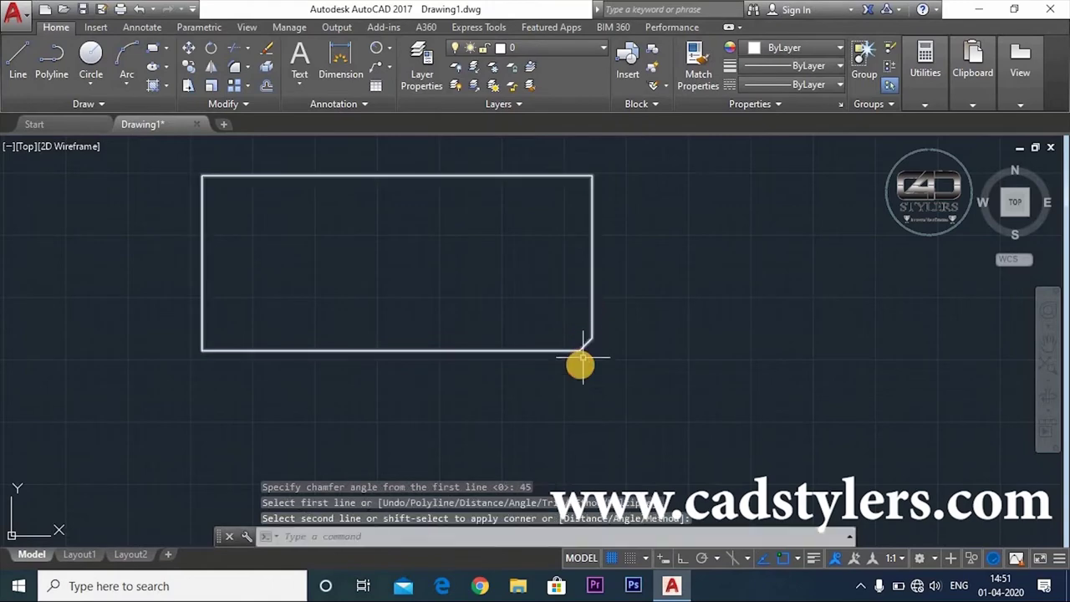
scroll(580, 364, up, 4)
middle_drag(580, 364, 488, 372)
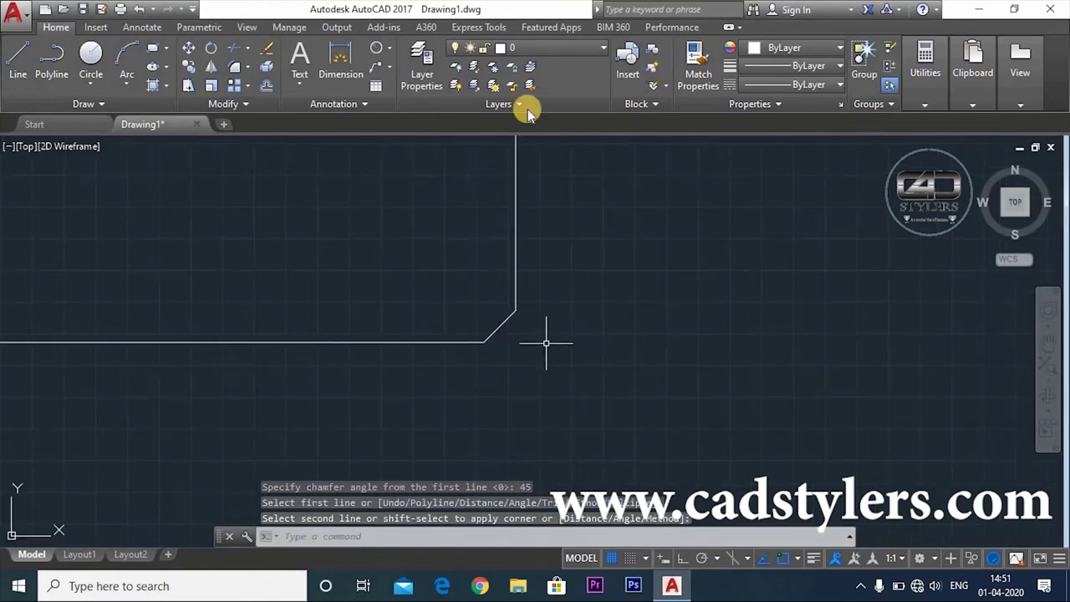
Step: Add a horizontal linear dimension of 50 below the chamfer
click(386, 48)
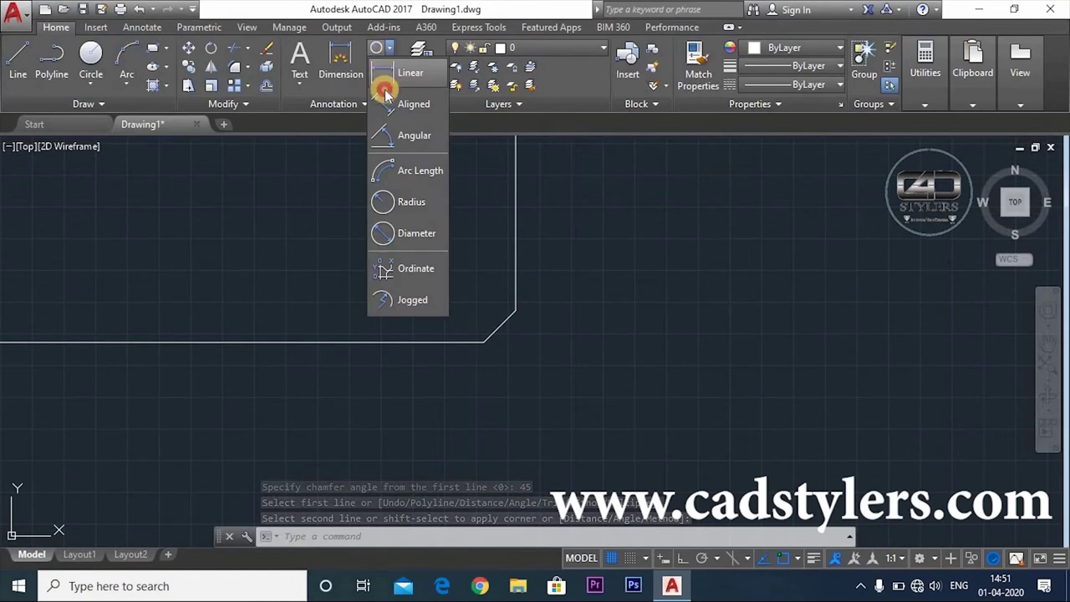
click(485, 343)
click(514, 311)
click(499, 359)
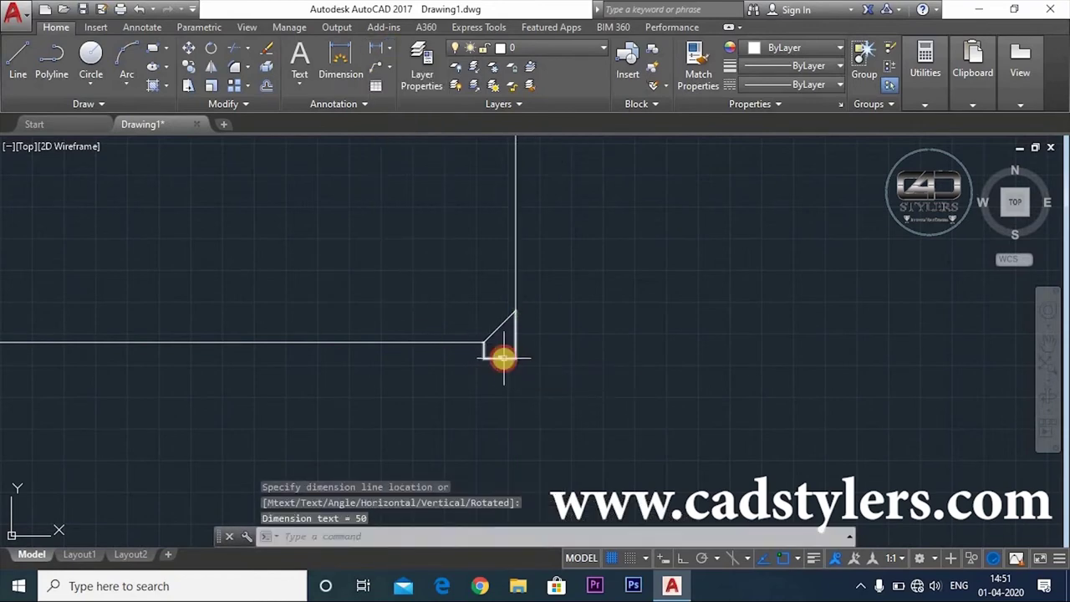
scroll(500, 359, up, 5)
scroll(503, 359, up, 5)
scroll(468, 386, down, 6)
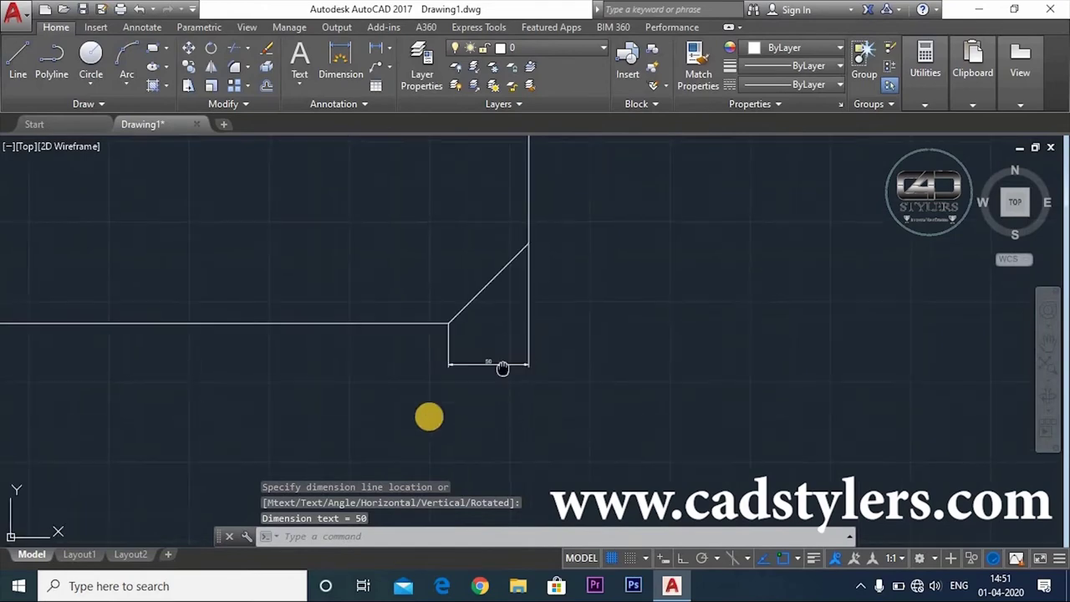
Step: Add a vertical linear dimension of 50 to the right of the chamfer
click(381, 50)
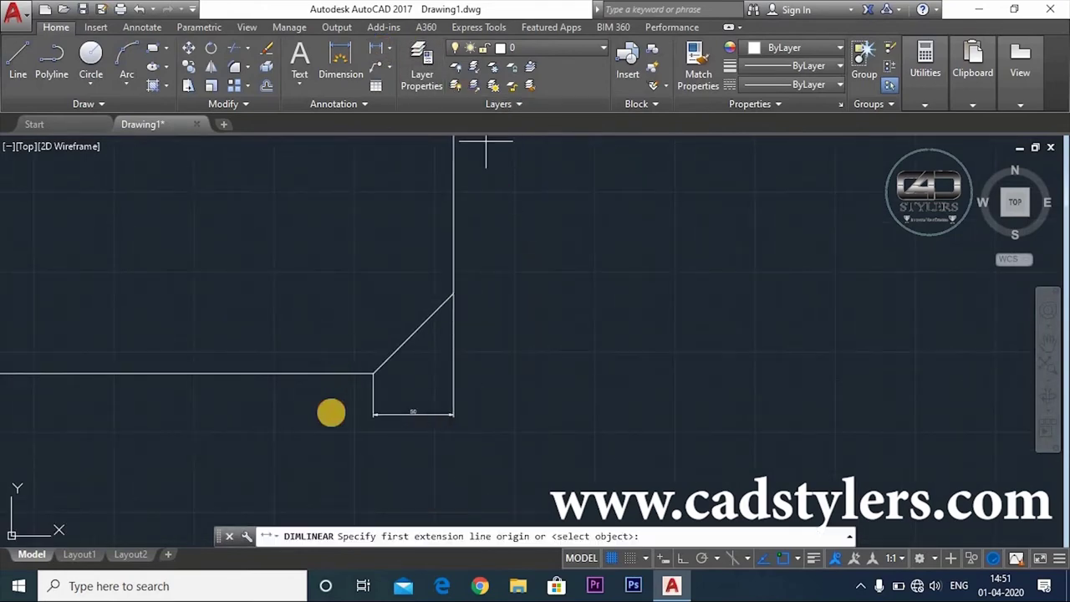
click(373, 374)
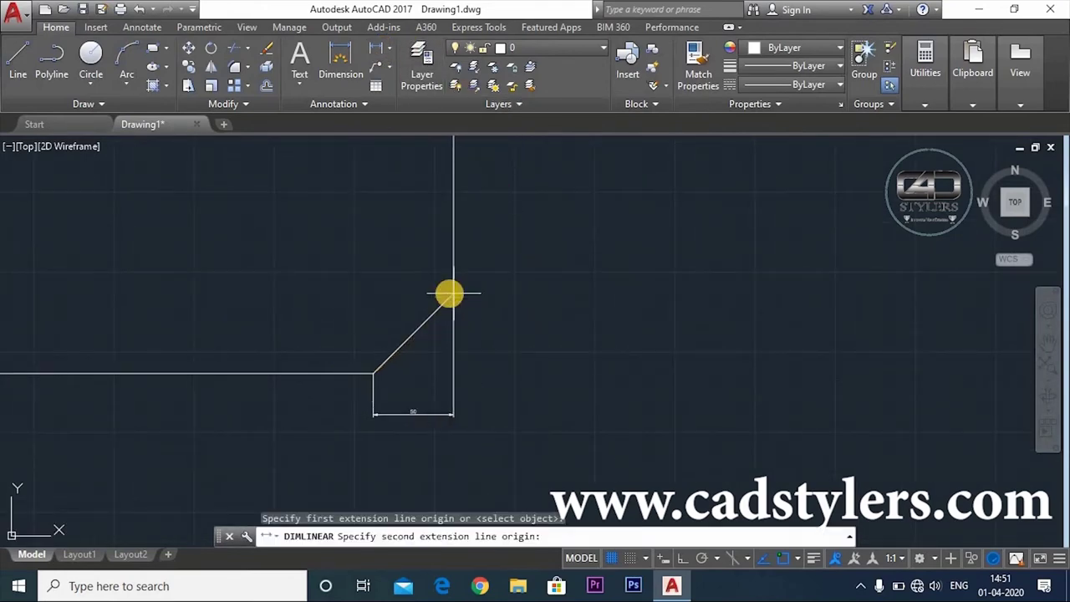
key(Escape)
scroll(493, 330, up, 2)
click(378, 50)
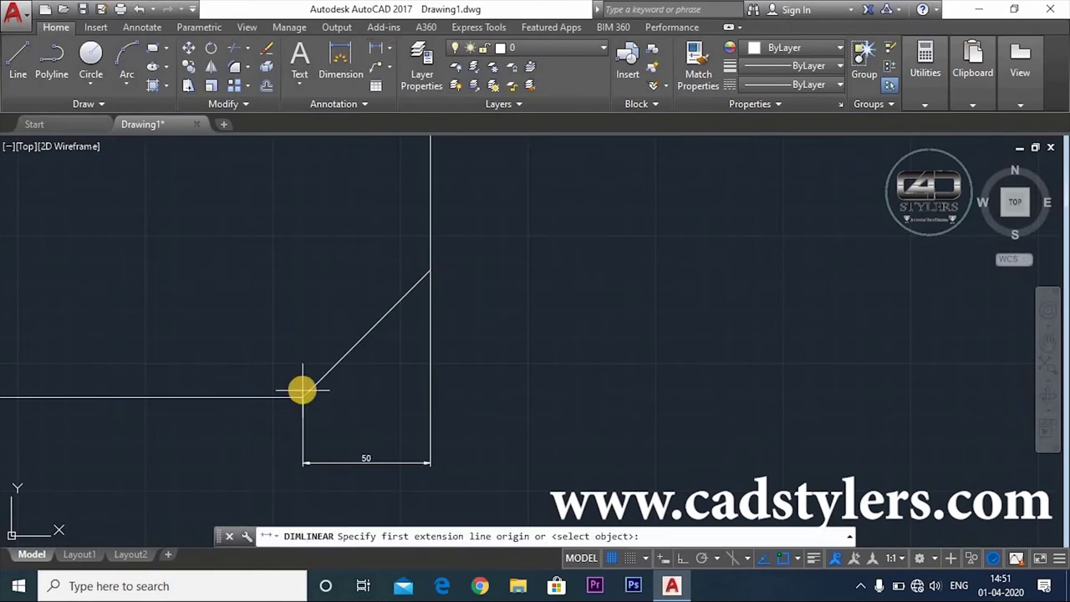
click(302, 398)
click(430, 270)
scroll(468, 374, up, 2)
middle_drag(467, 373, 486, 294)
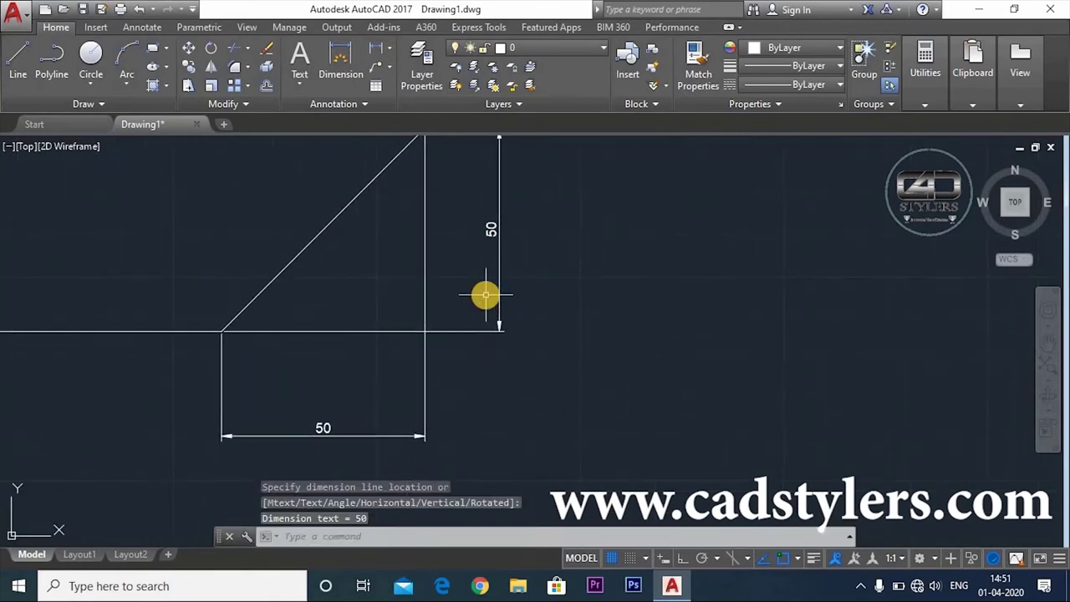
click(484, 296)
Step: Draw a line extending the bottom edge to the right past the chamfer
key(l)
key(Return)
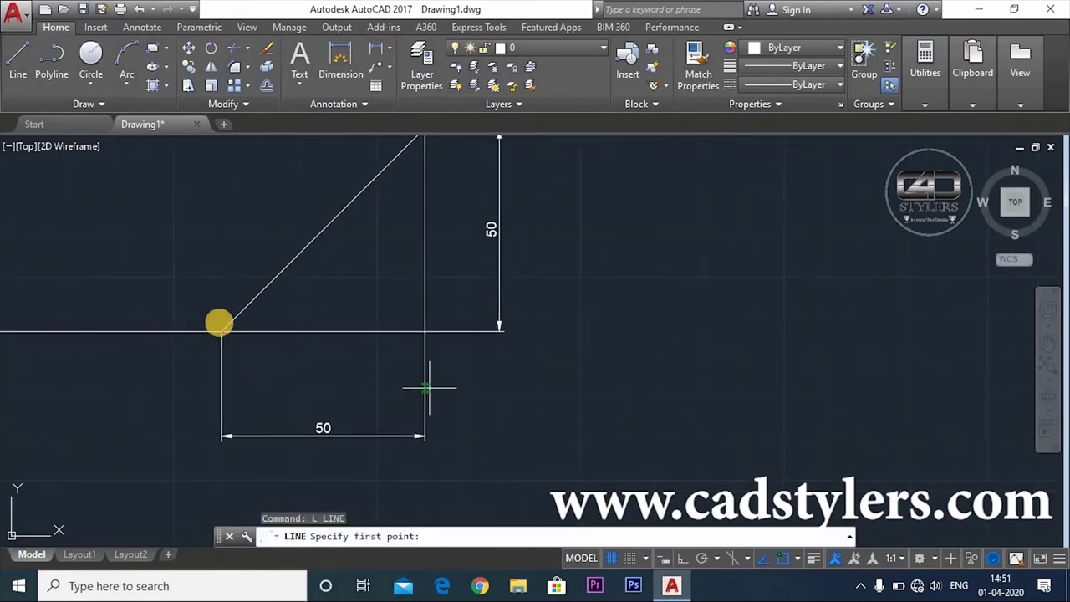
click(224, 331)
click(543, 333)
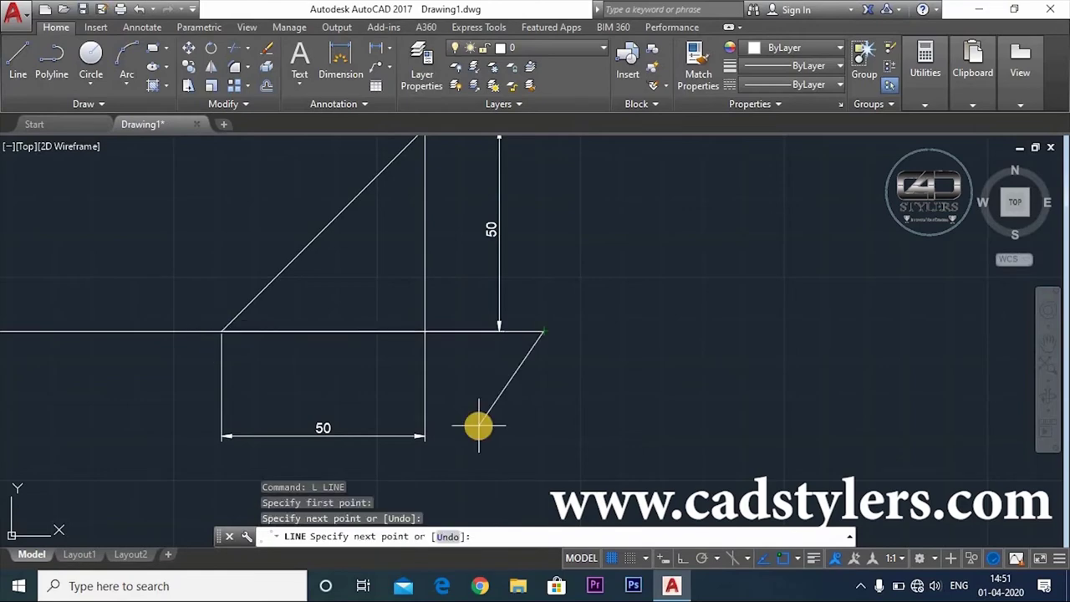
key(Escape)
Step: Add a 45° angular dimension between the chamfer and the extension line
click(393, 63)
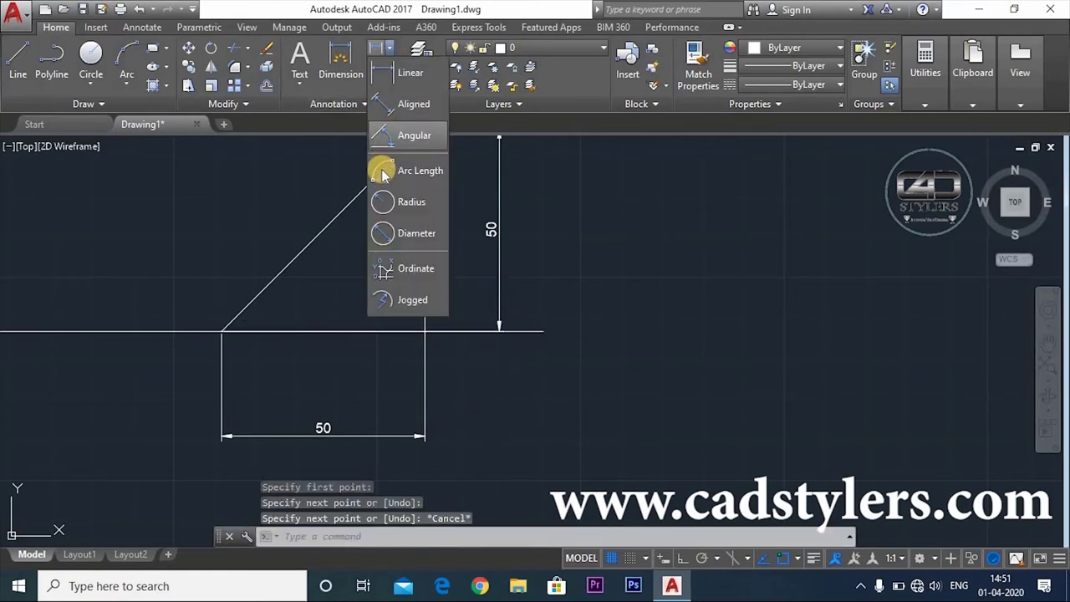
click(393, 136)
scroll(360, 392, down, 2)
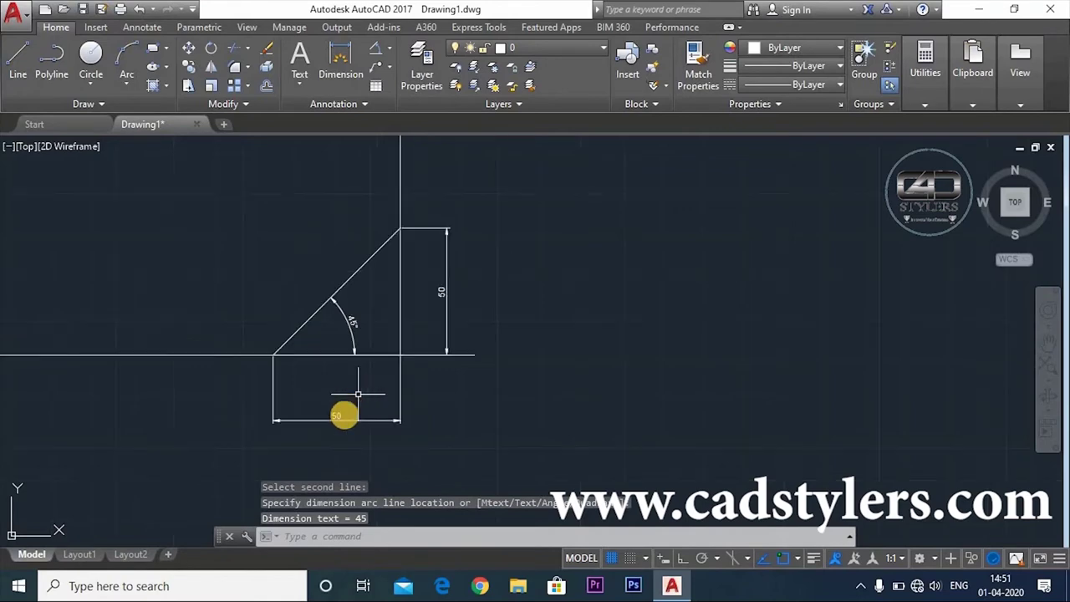
click(350, 330)
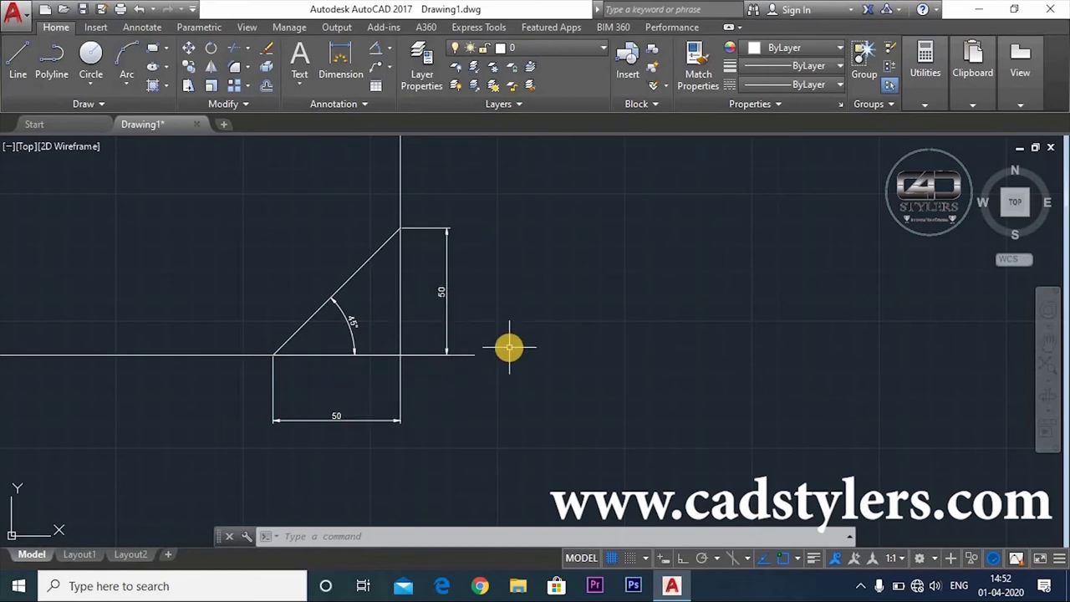
Step: Undo the angle dimension and extension line, then restart CHAMFER with the cha alias
key(ctrl+z)
key(ctrl+z)
key(ctrl+z)
key(ctrl+z)
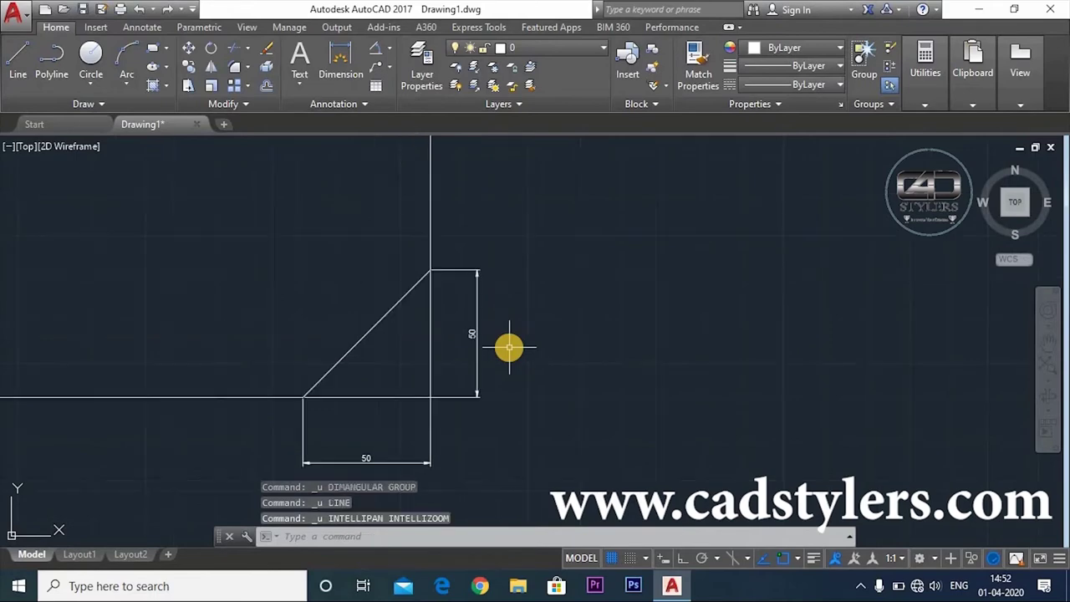
key(ctrl+z)
key(ctrl+z)
key(ctrl+z)
text(cha)
key(Return)
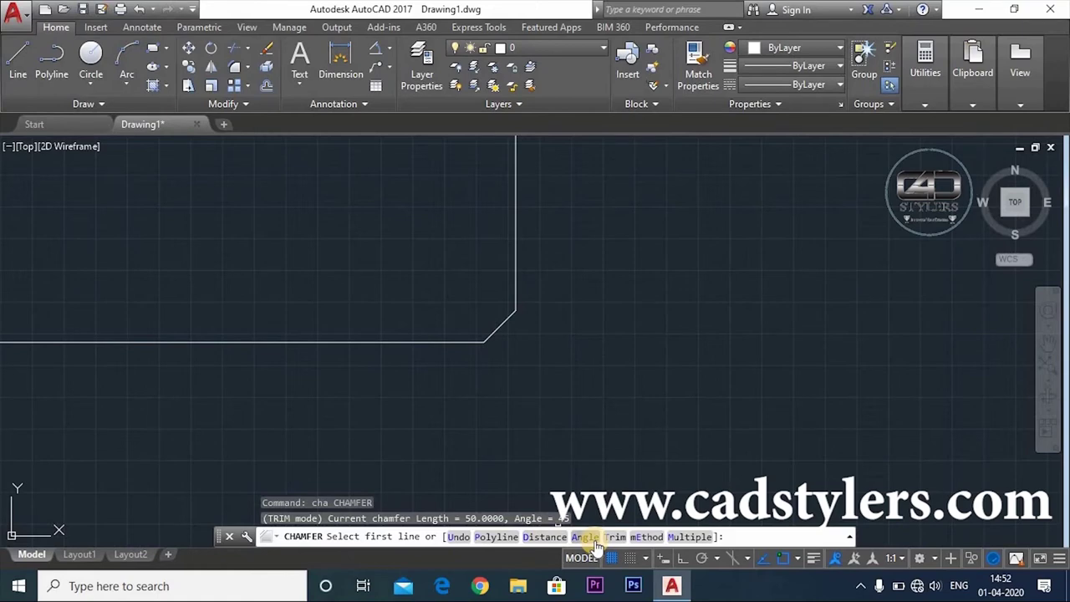
Step: Switch the chamfer's trim mode to No trim
click(645, 537)
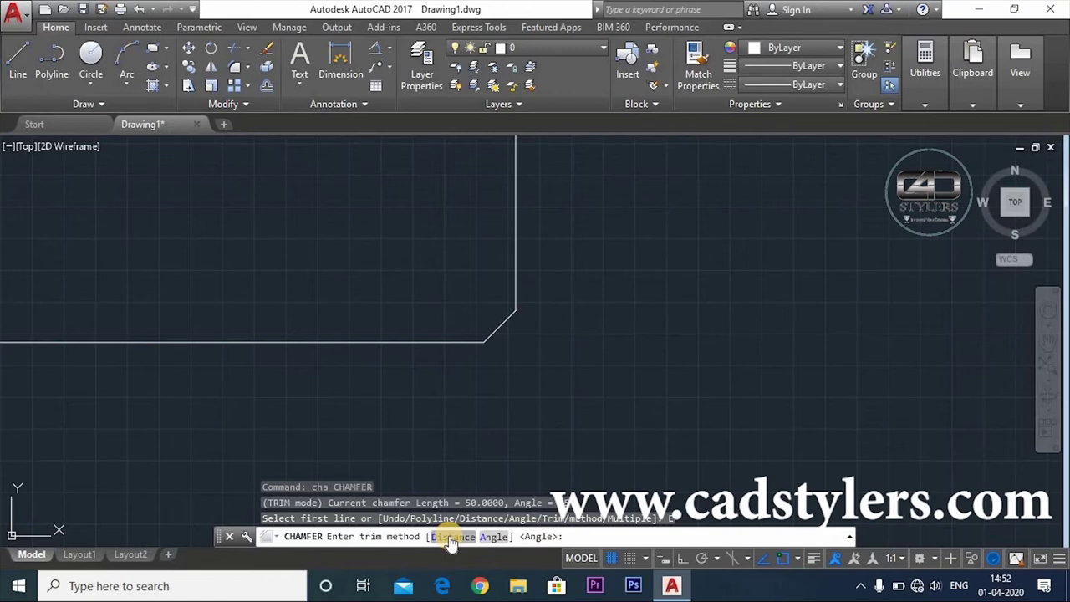
key(Escape)
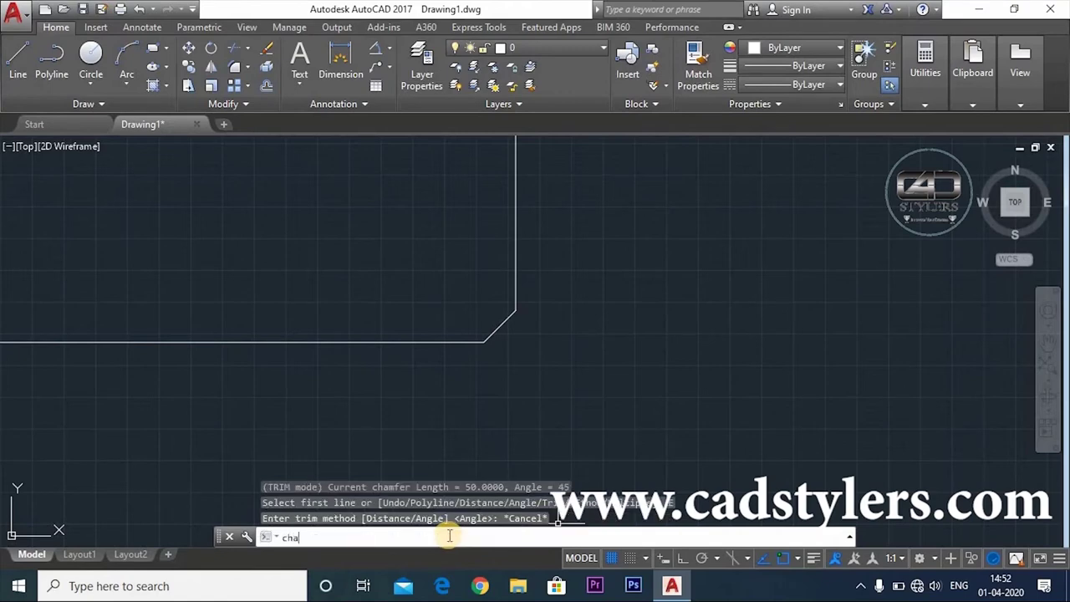
key(Return)
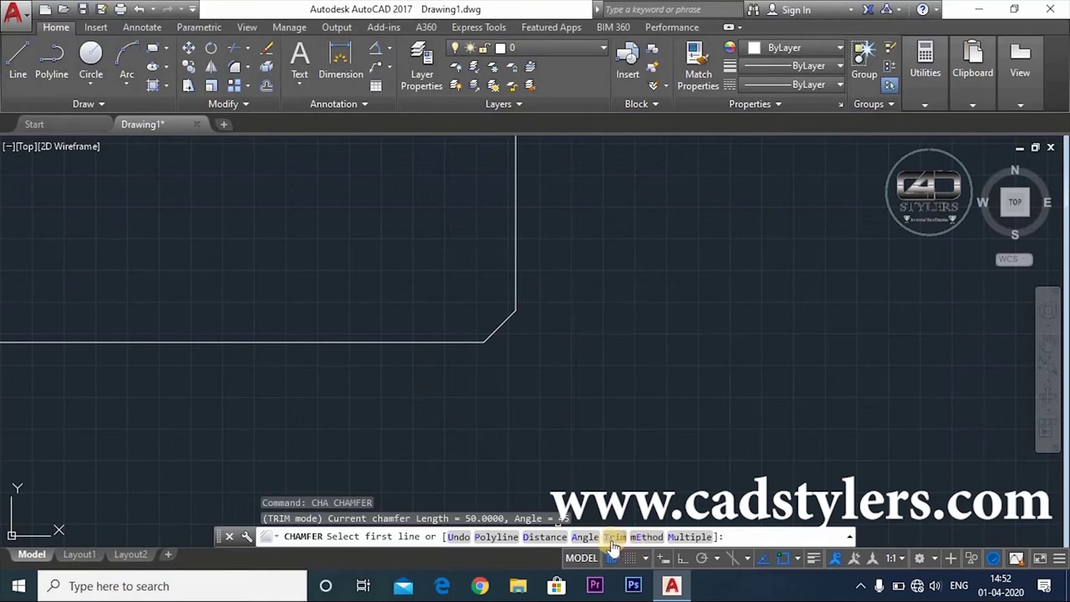
click(614, 537)
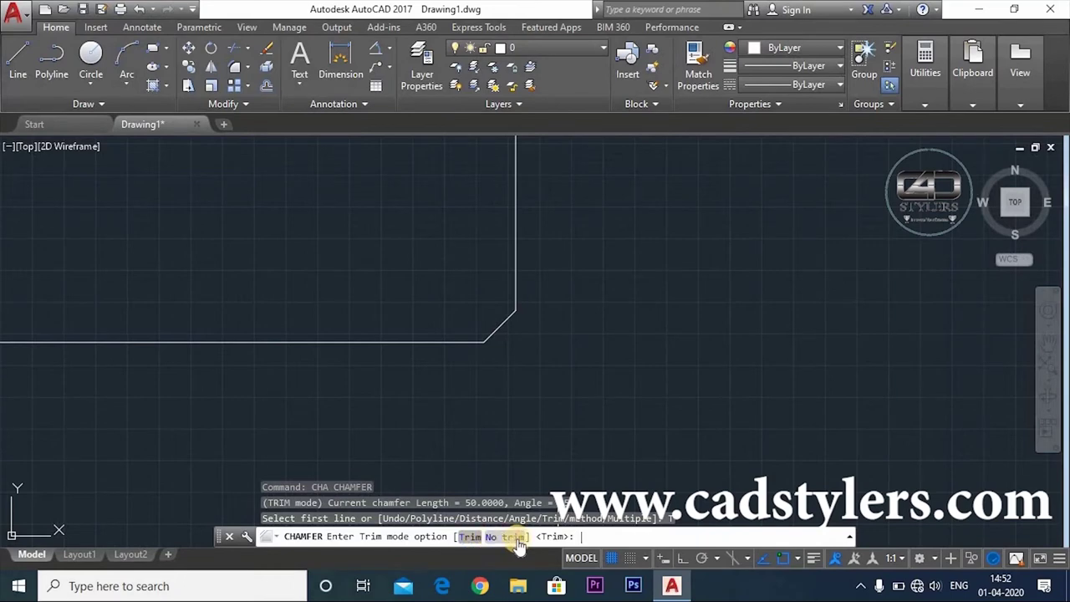
click(507, 536)
Step: Chamfer the top-right corner with distances 50 and 60, right edge then top edge
scroll(610, 407, down, 5)
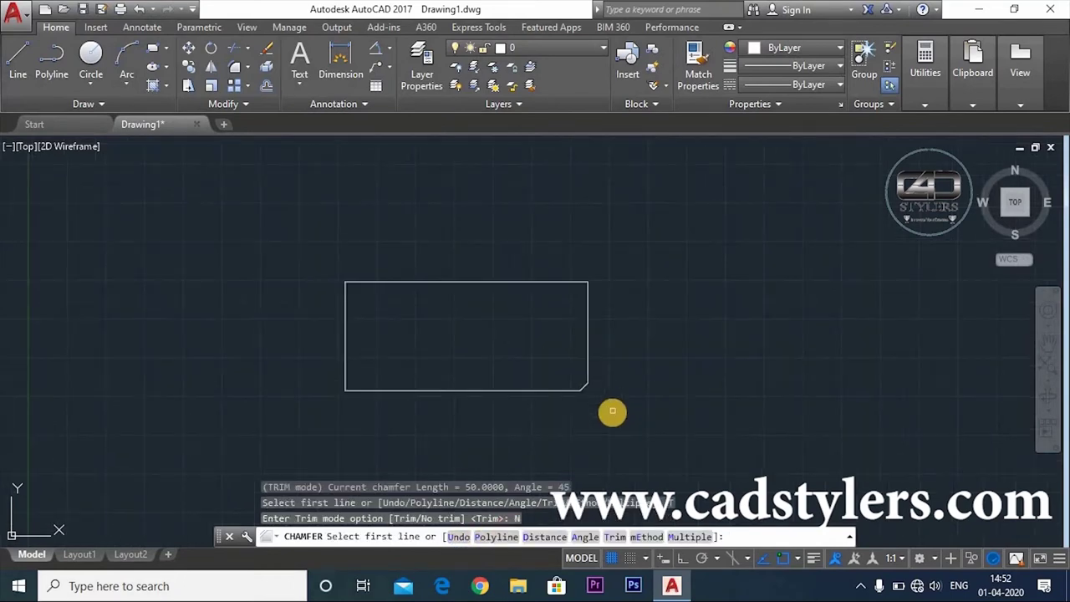
scroll(610, 407, up, 2)
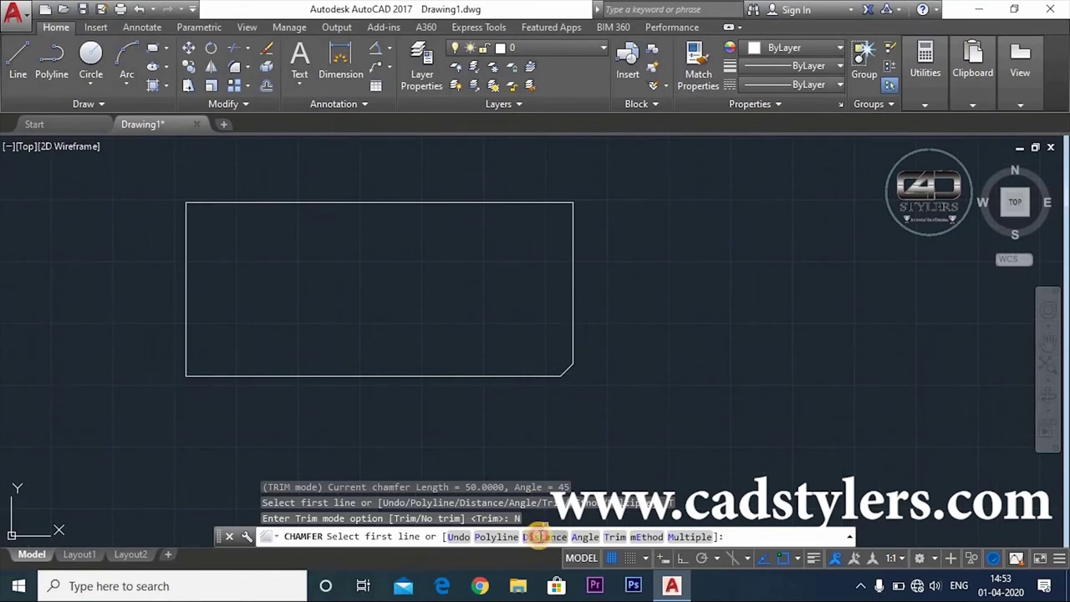
click(541, 536)
text(50)
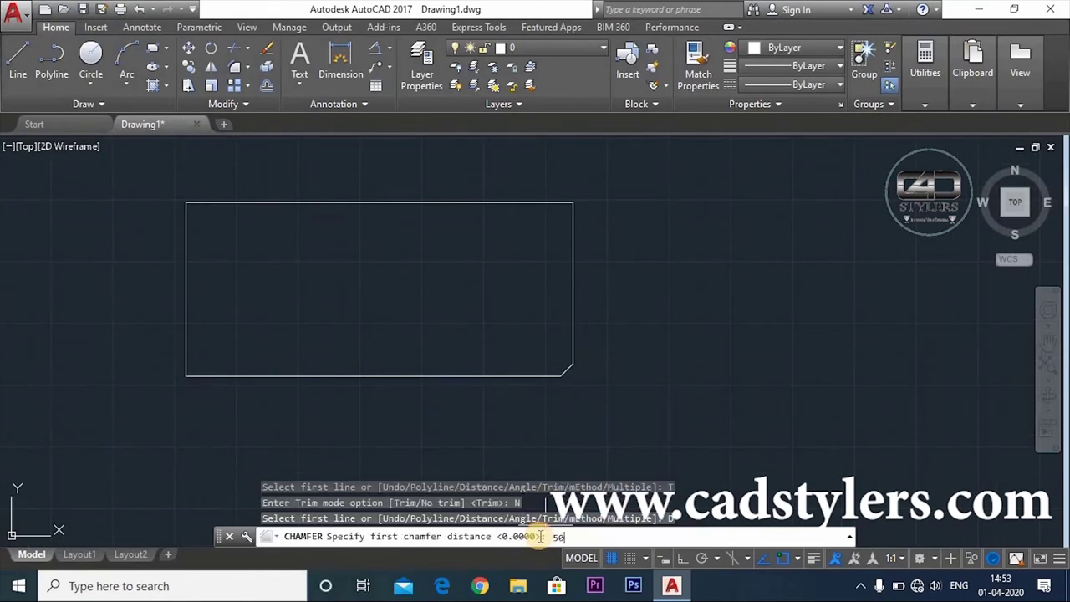
key(Return)
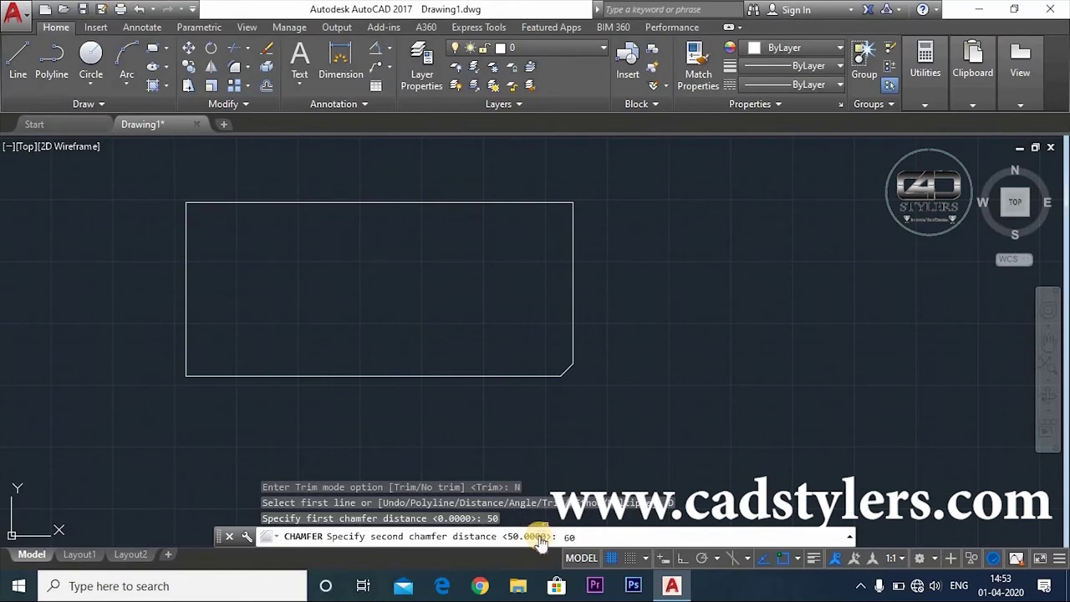
key(Return)
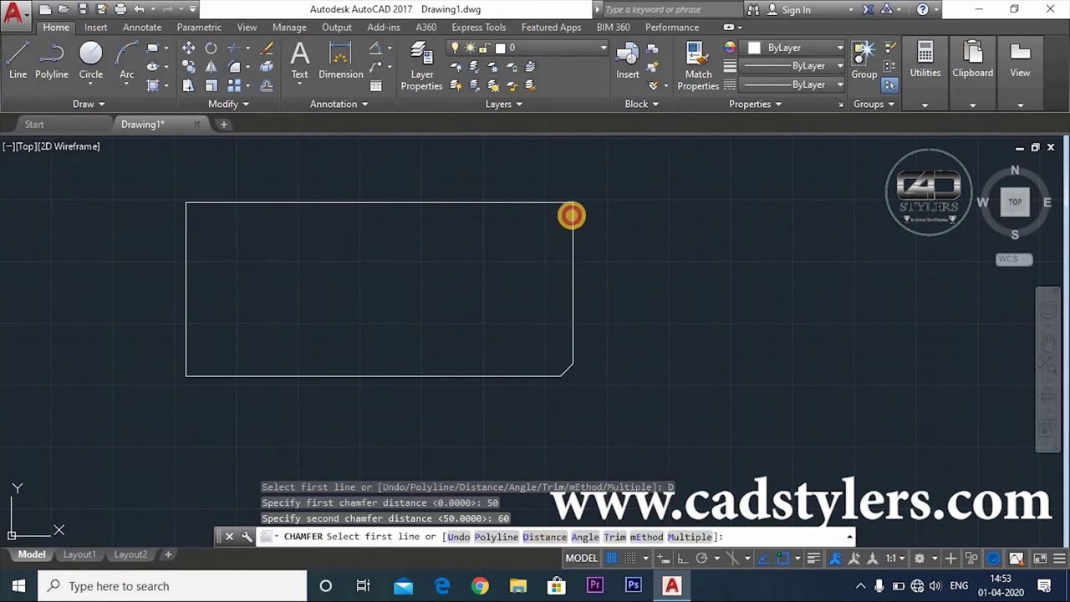
click(571, 216)
click(550, 201)
Step: Undo the chamfers so the rectangle has four square corners again
scroll(589, 209, up, 3)
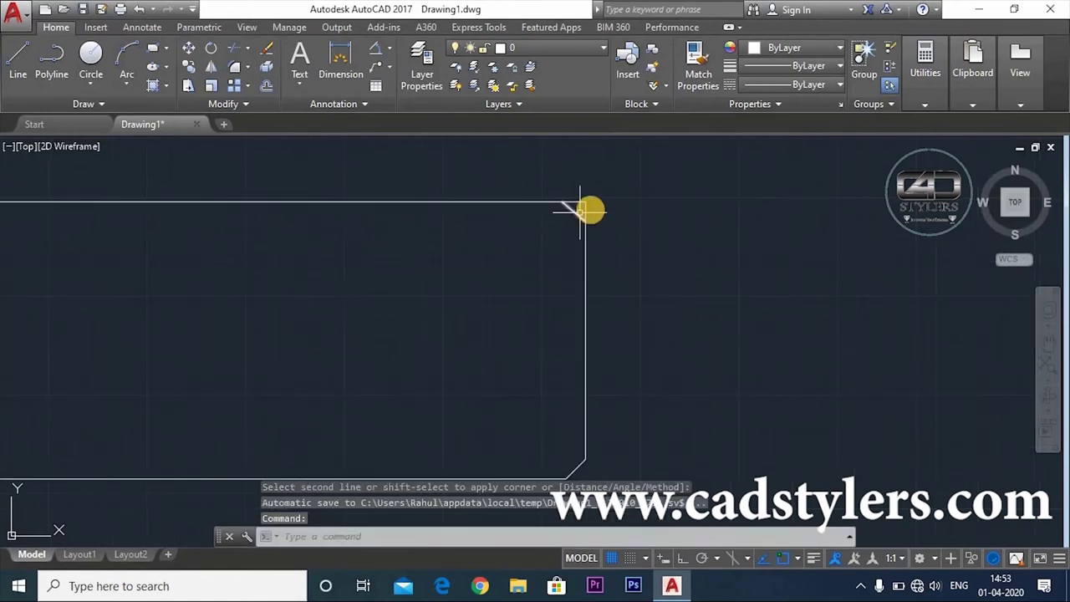
scroll(590, 209, up, 2)
scroll(589, 213, down, 4)
scroll(618, 243, down, 4)
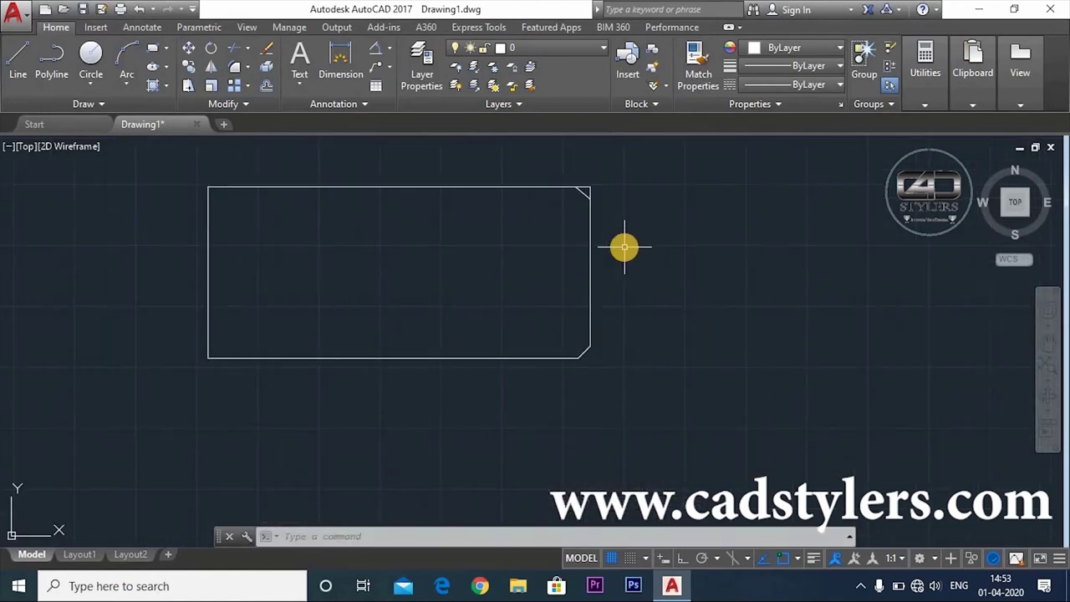
key(ctrl+z)
key(ctrl+z)
key(ctrl+z)
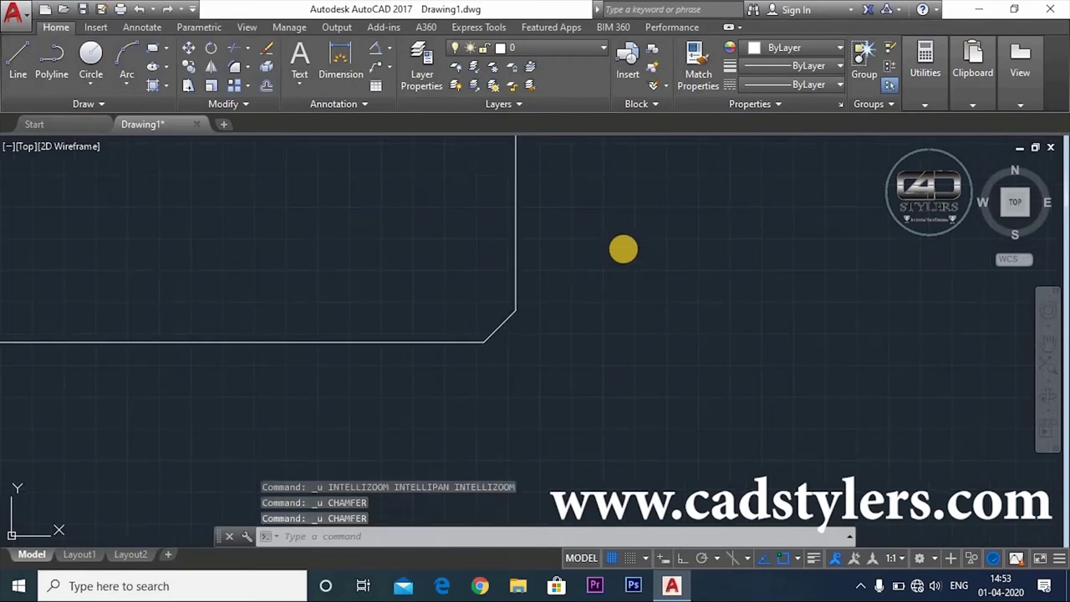
text(cha)
key(Return)
Step: Chamfer all four polyline corners with trim on, length 50 at 45°, then undo it
click(615, 537)
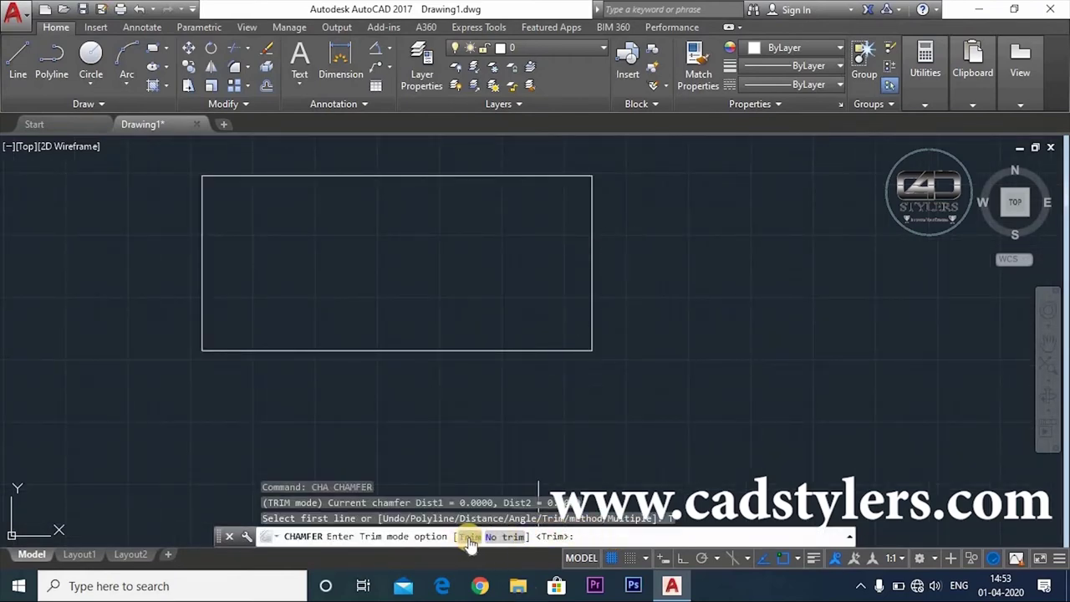
click(468, 539)
click(493, 539)
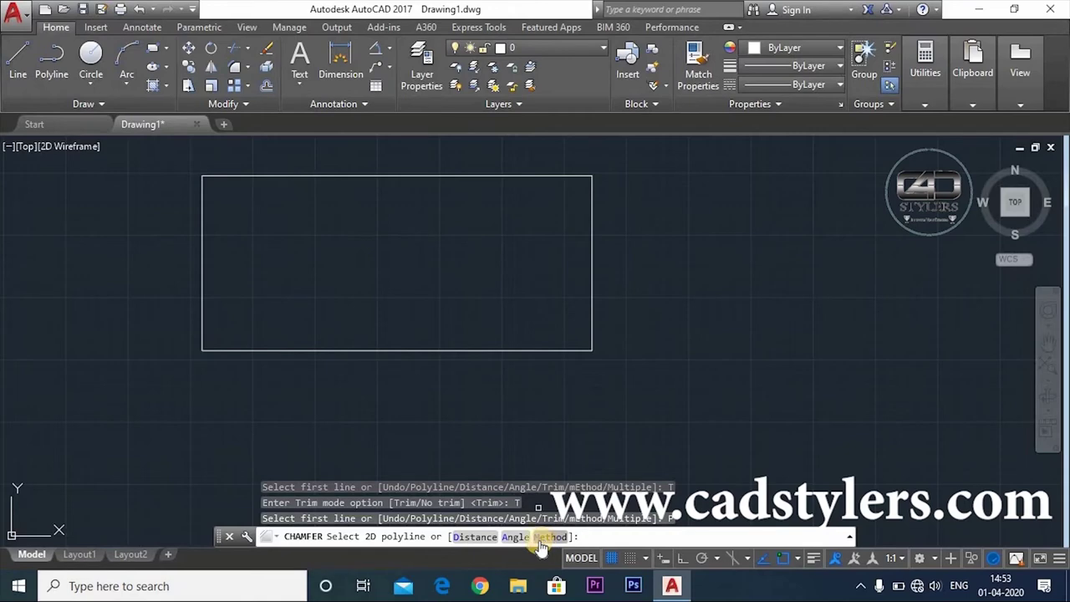
click(508, 539)
text(50)
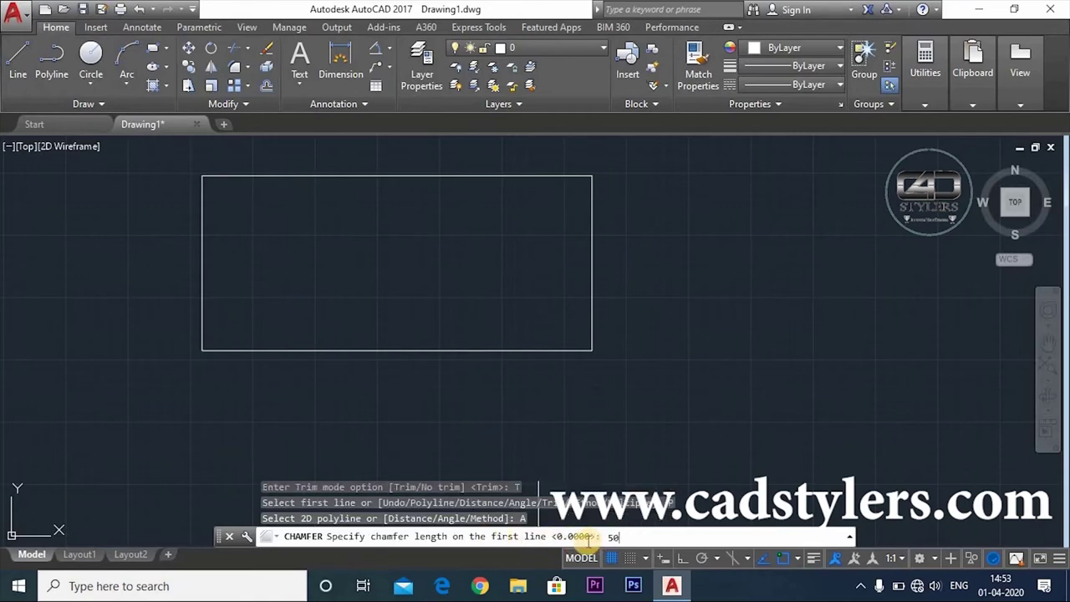
key(Return)
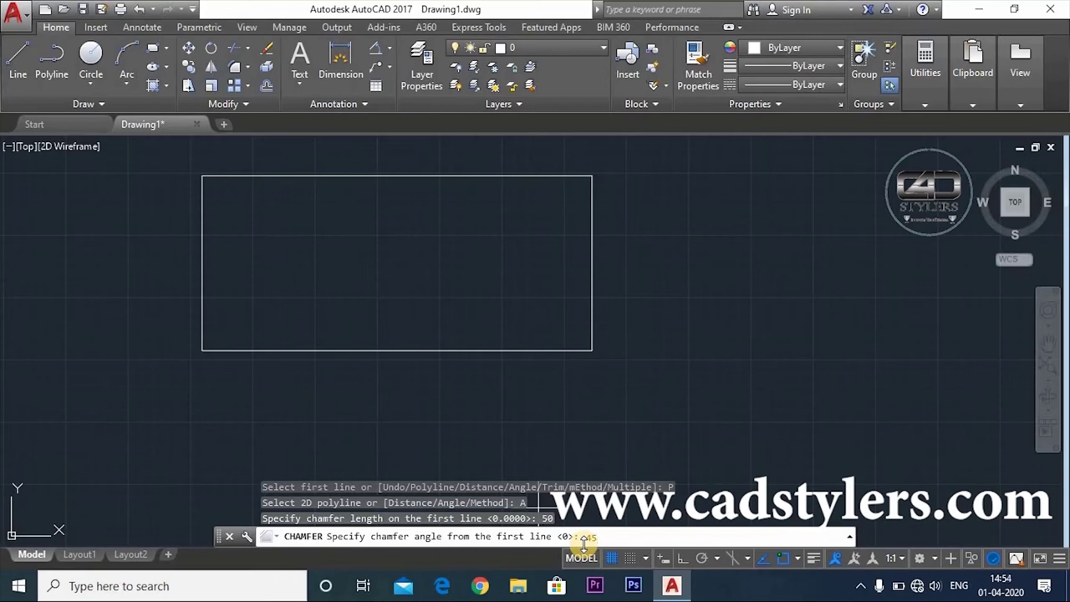
key(Return)
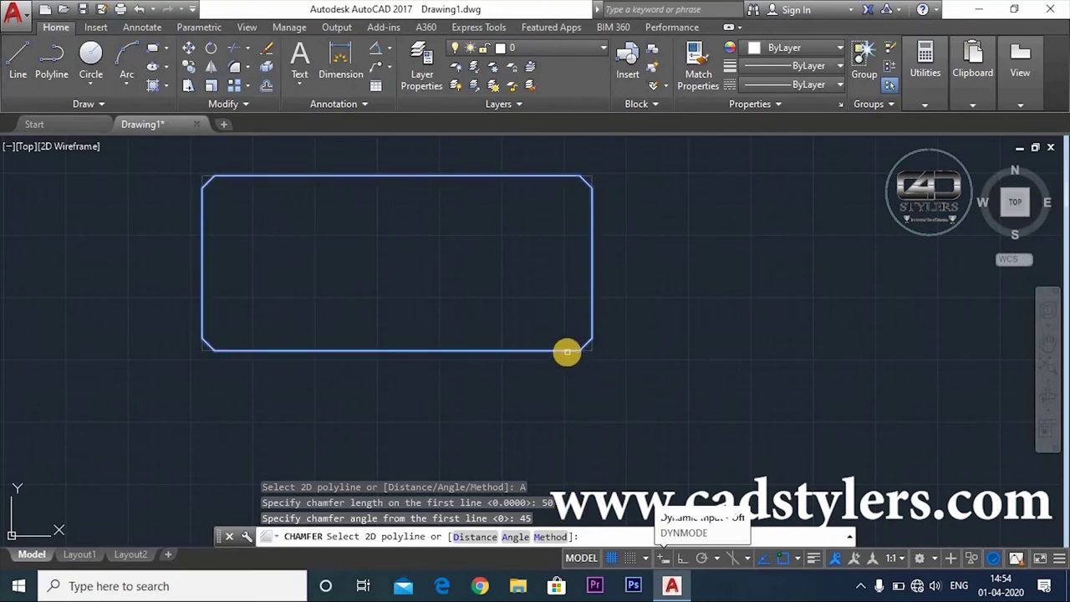
click(566, 352)
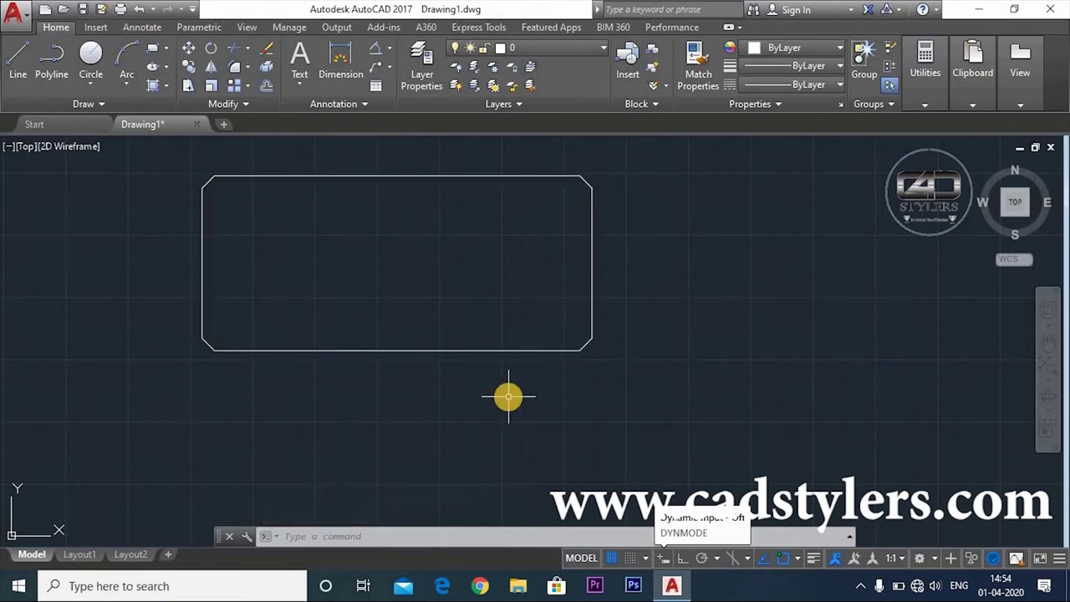
key(ctrl+z)
text(ch)
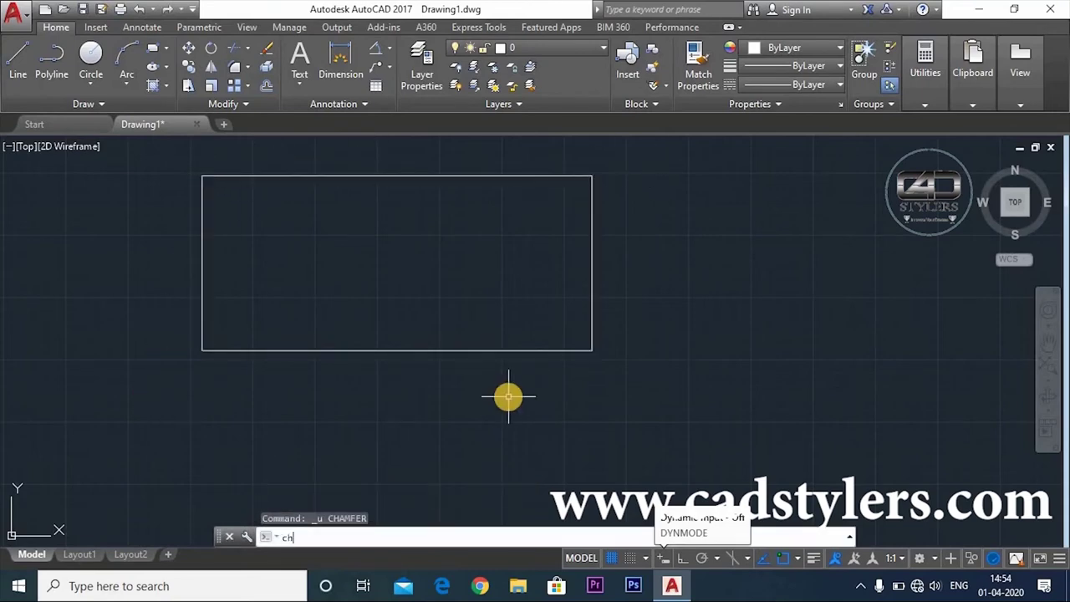
key(Return)
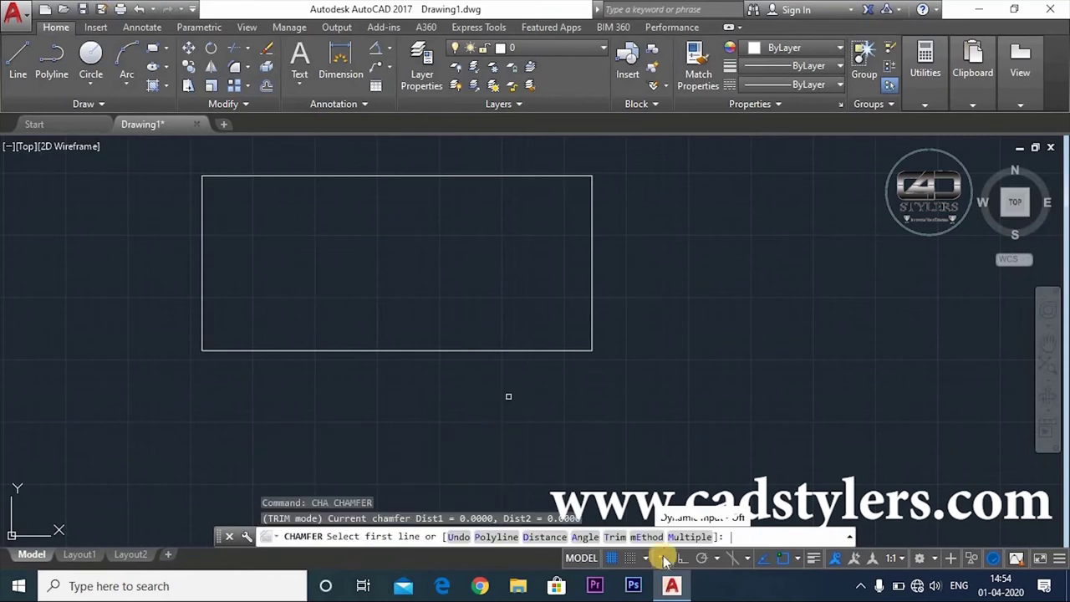
click(614, 536)
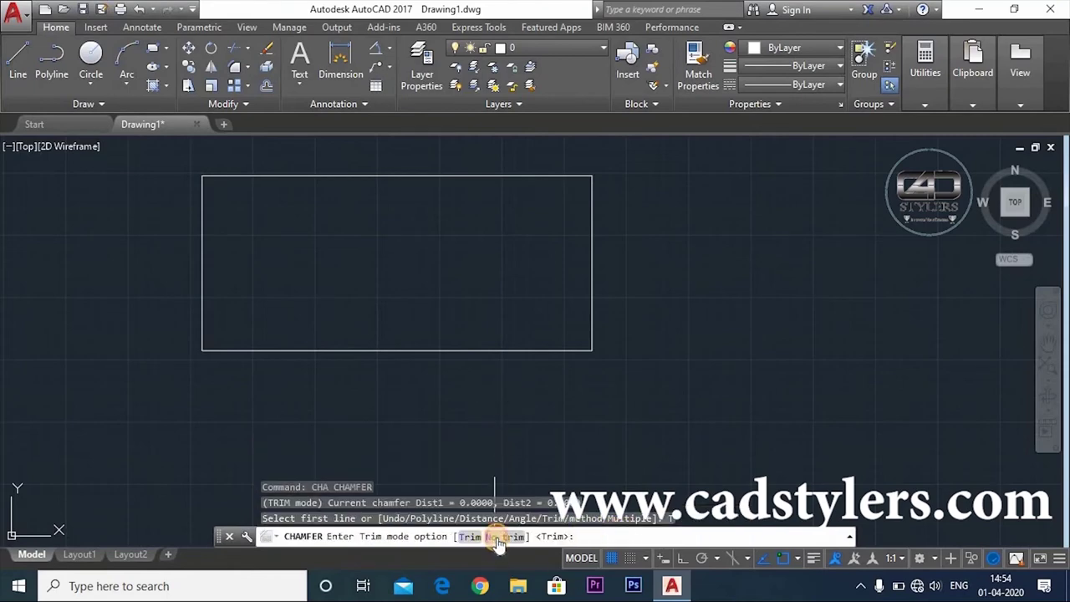
click(499, 539)
click(497, 538)
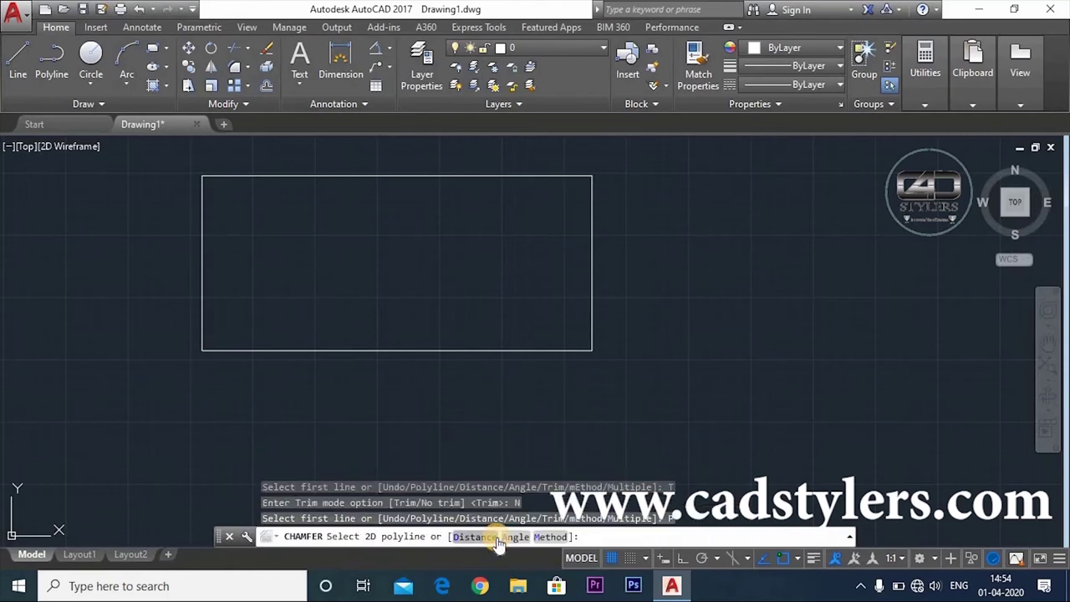
click(485, 537)
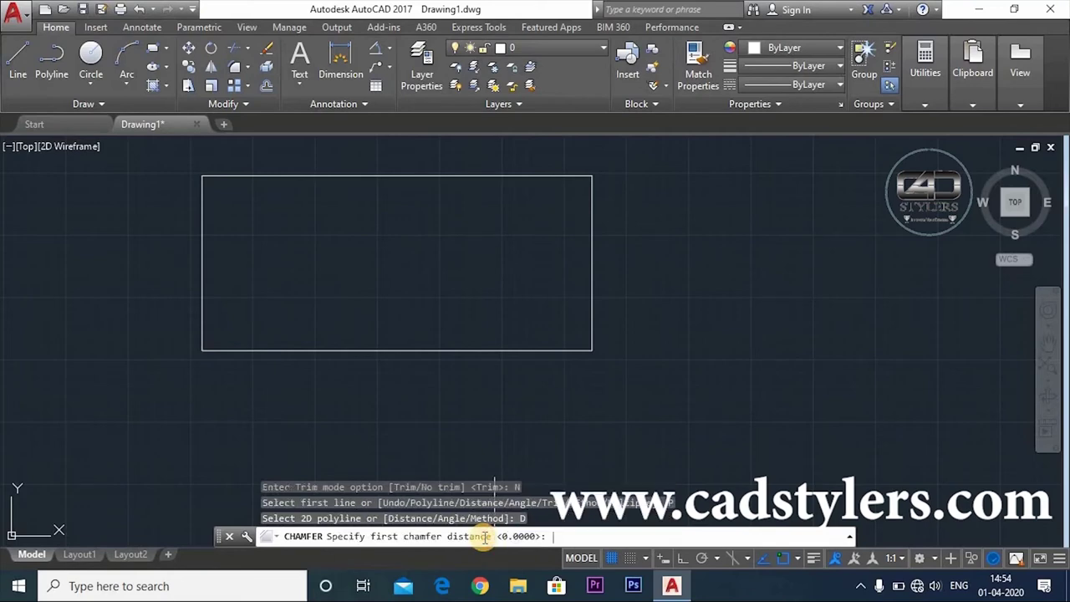
text(50)
key(Return)
text(60)
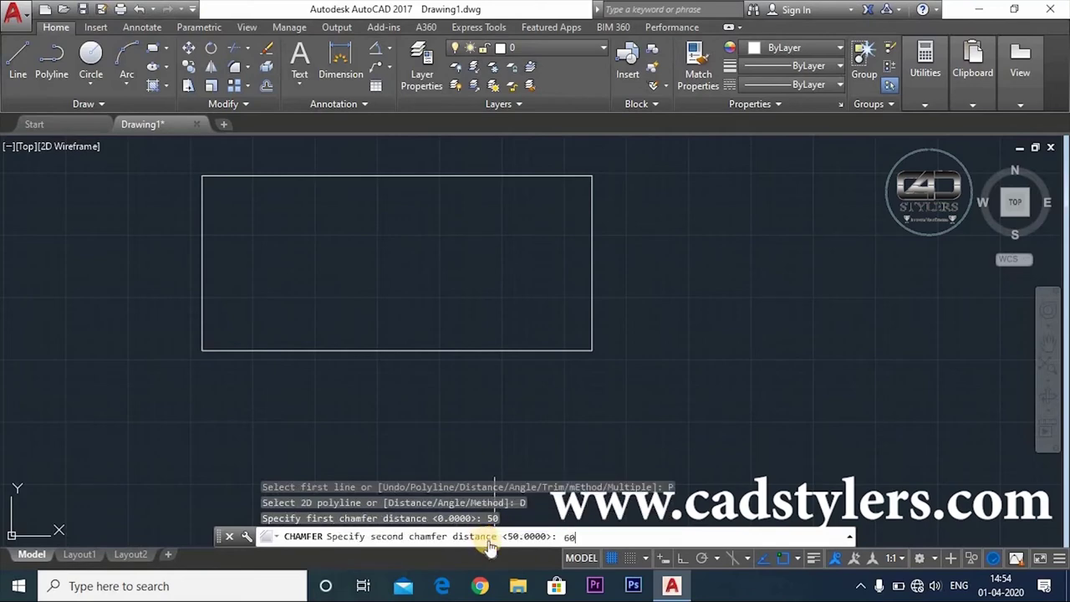
key(Return)
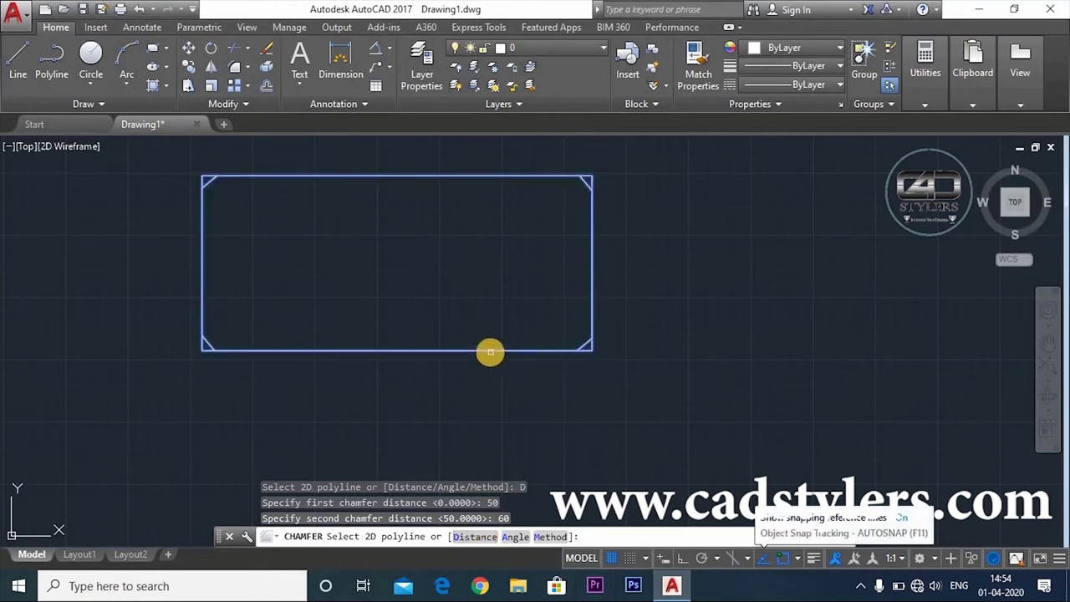
click(490, 351)
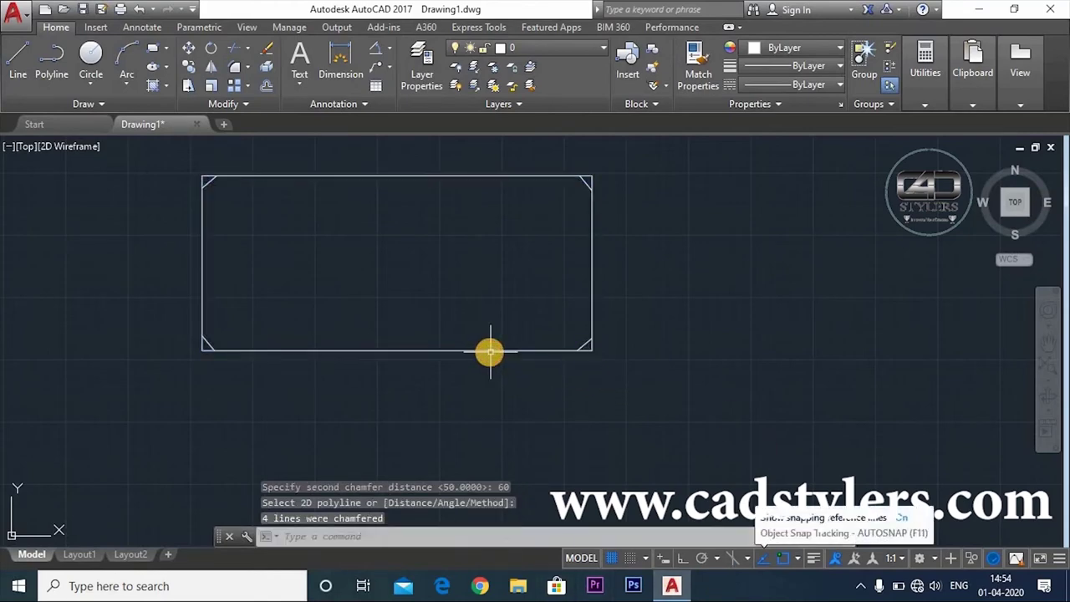
scroll(602, 351, up, 5)
scroll(570, 363, up, 4)
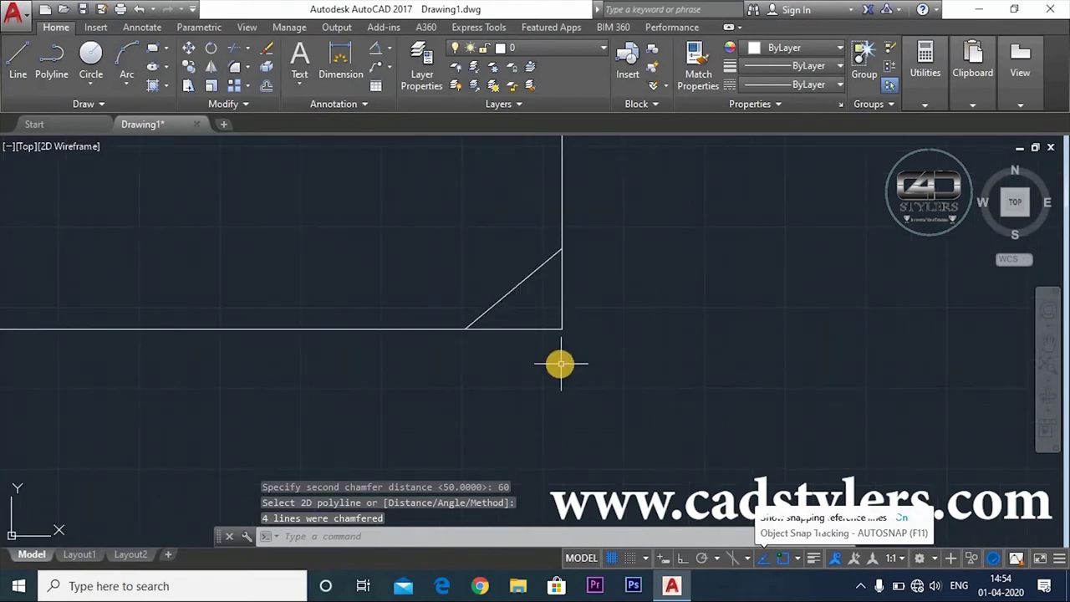
scroll(559, 363, down, 6)
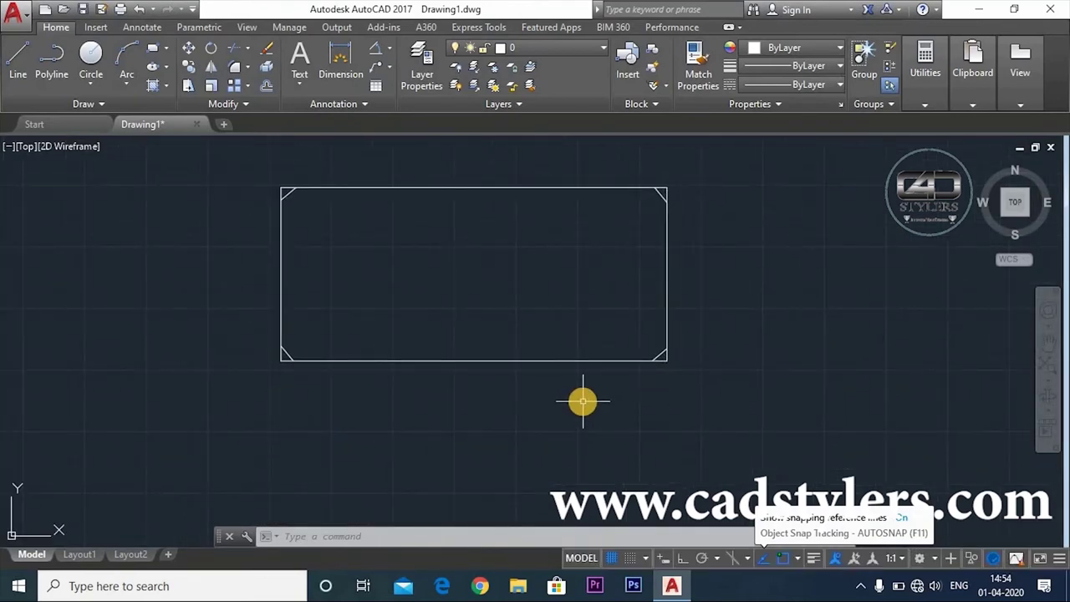
middle_drag(538, 401, 593, 411)
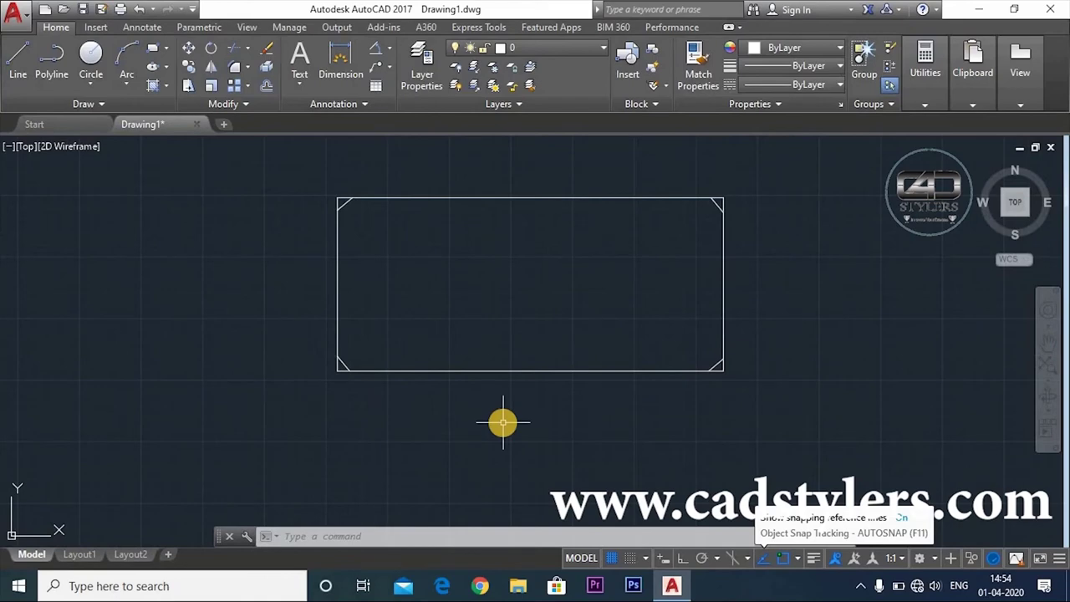
scroll(724, 377, up, 5)
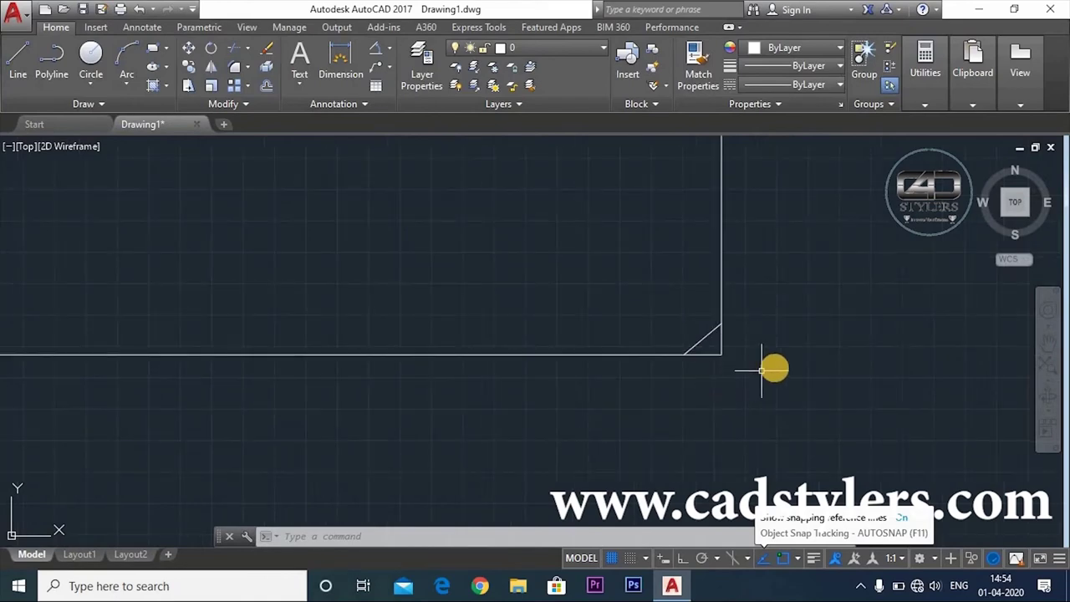
scroll(761, 368, down, 2)
scroll(729, 382, down, 2)
scroll(729, 382, down, 1)
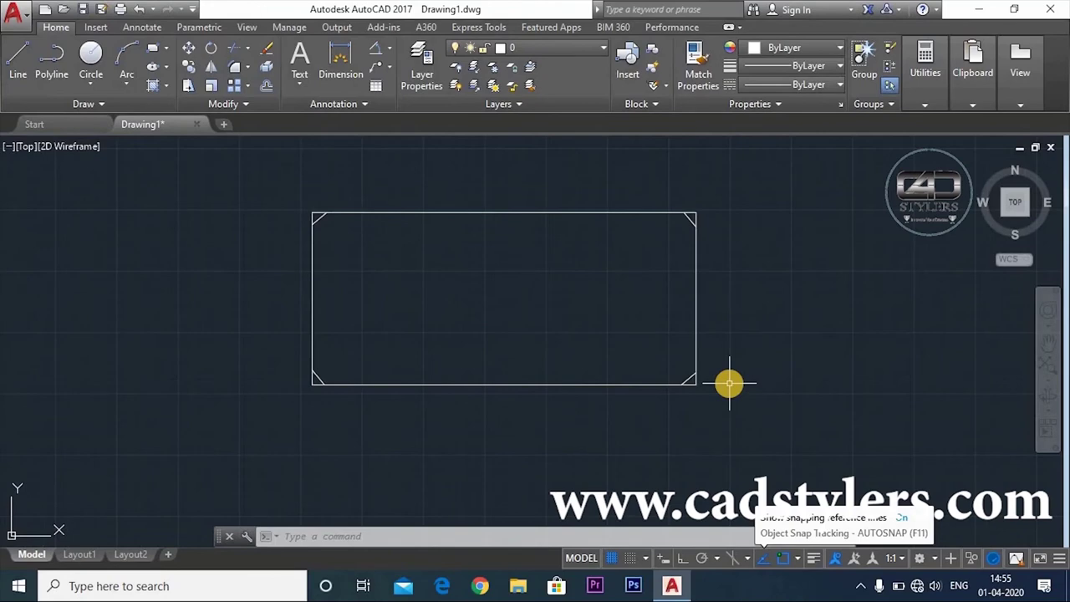
Step: Undo the chamfers, restoring the rectangle's square corners
key(ctrl+z)
key(ctrl+z)
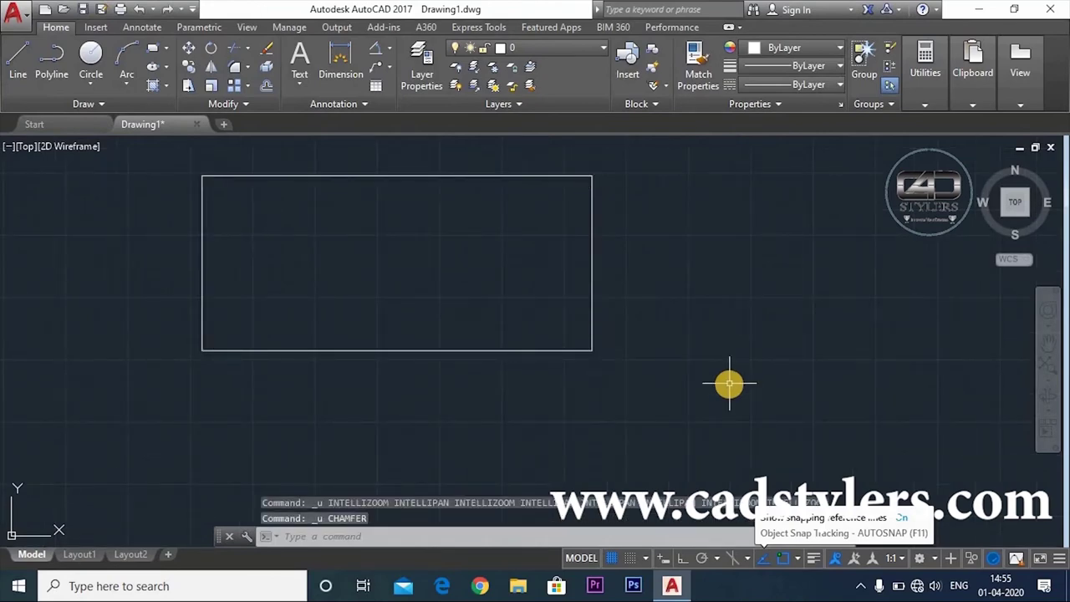
click(248, 67)
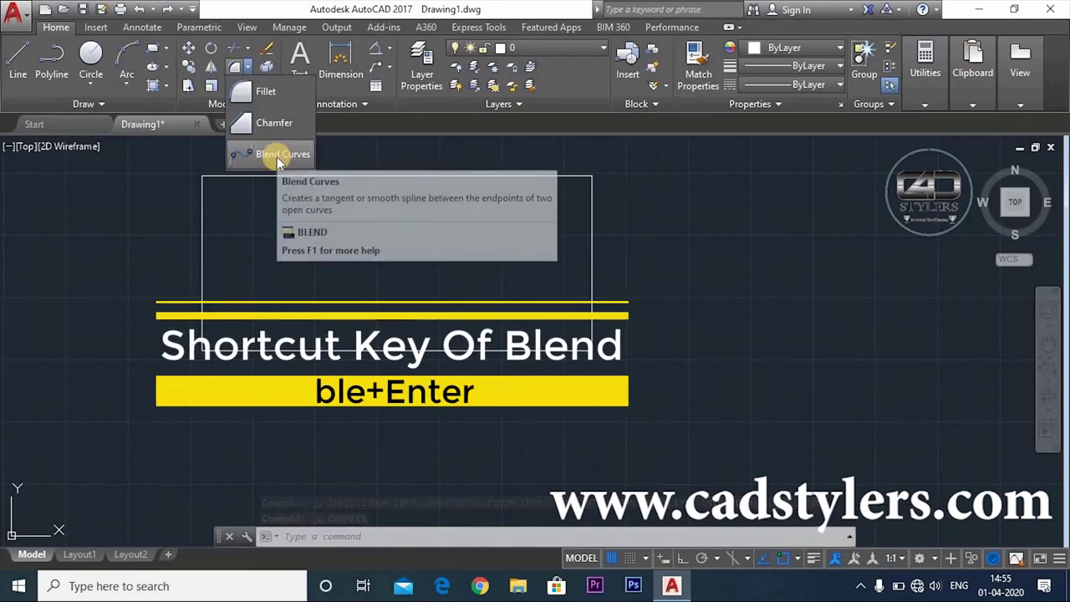
click(389, 286)
Step: Try BLEND on the unexploded rectangle and cancel once it fails
text(ble)
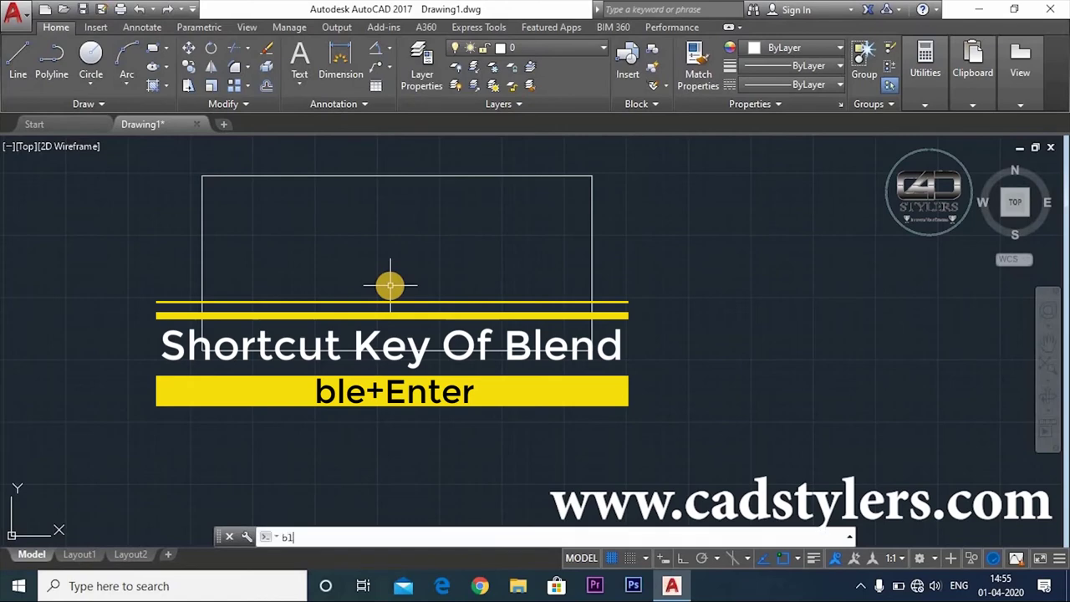
key(Return)
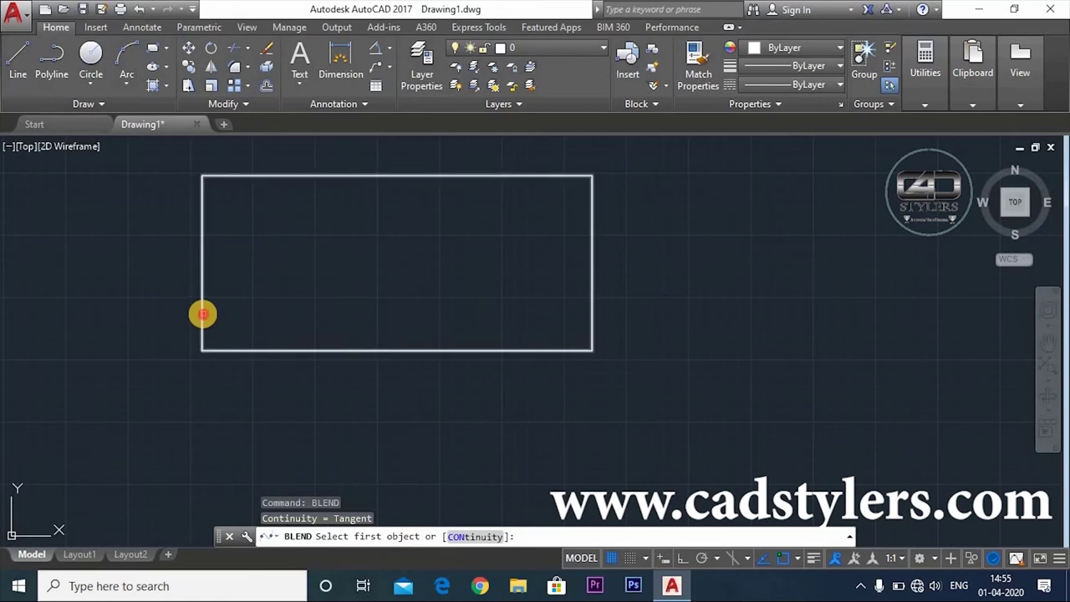
click(203, 315)
click(592, 210)
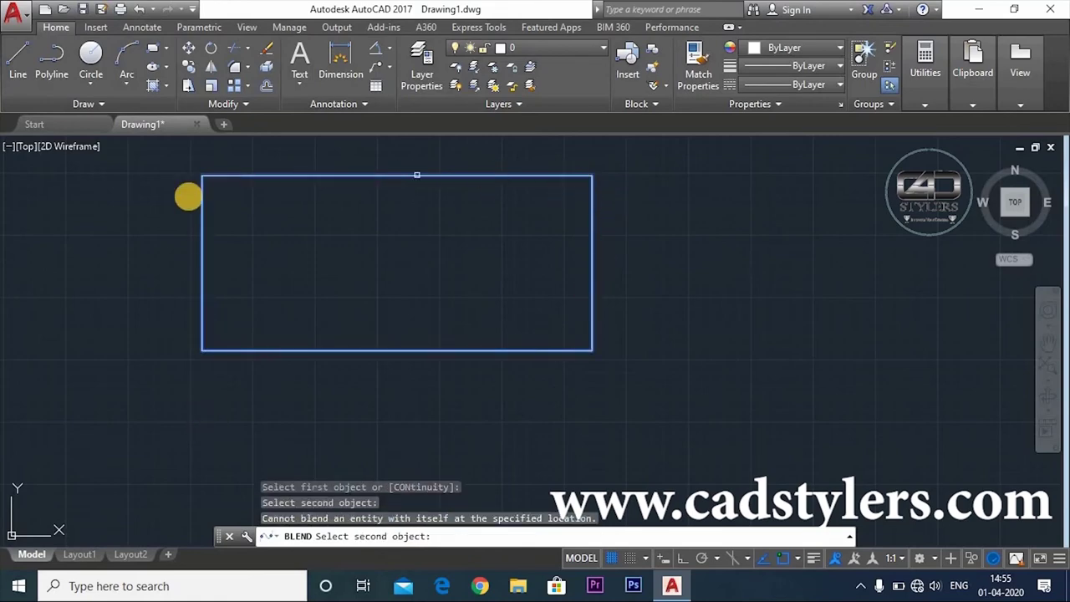
click(171, 222)
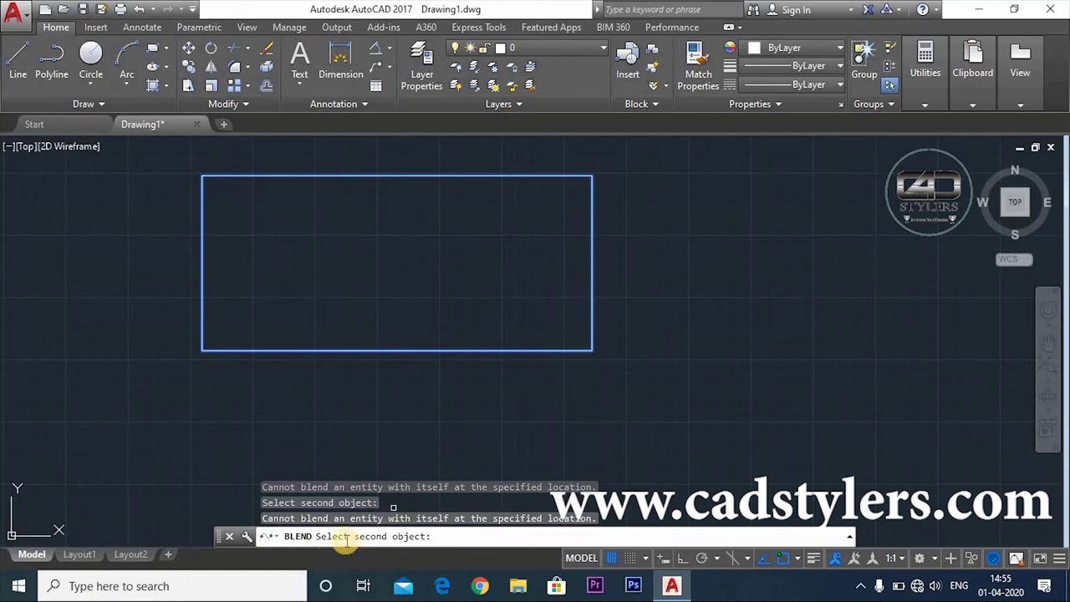
key(Escape)
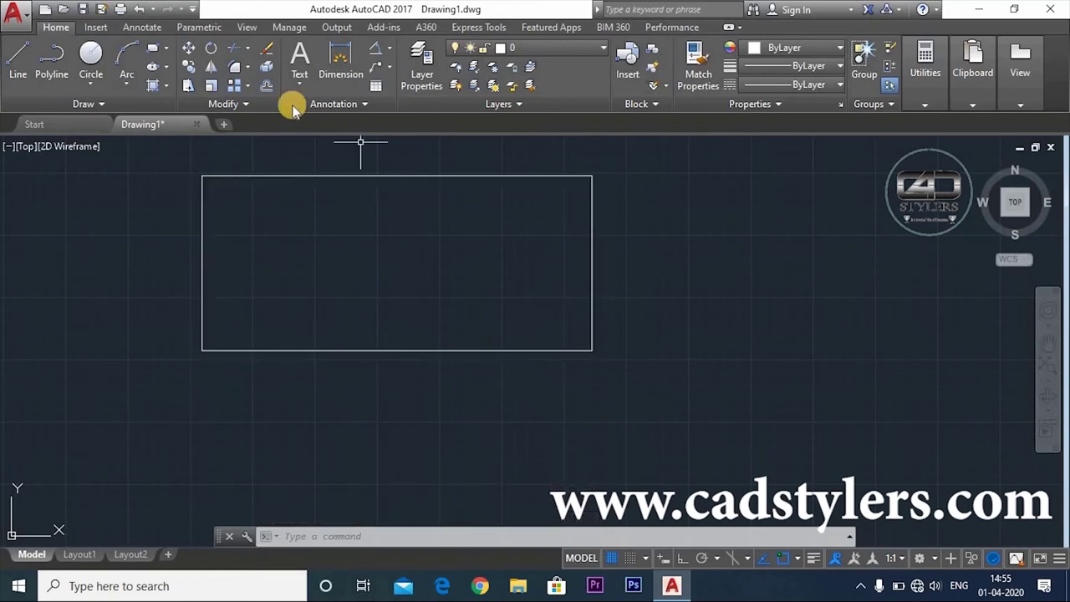
Step: Explode the rectangle into separate lines
click(265, 67)
drag(314, 433, 462, 396)
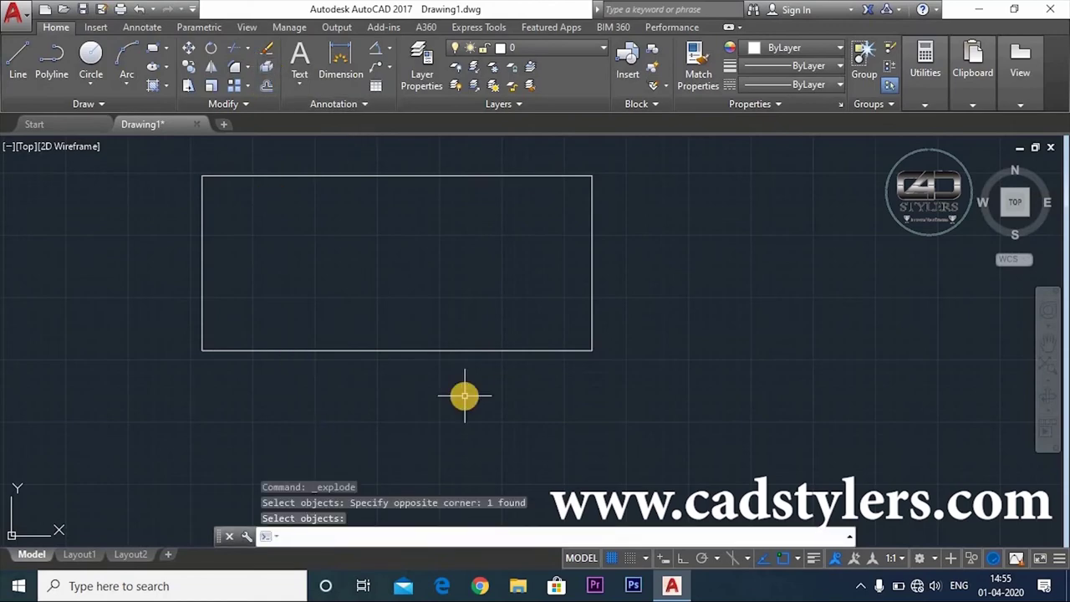
key(Return)
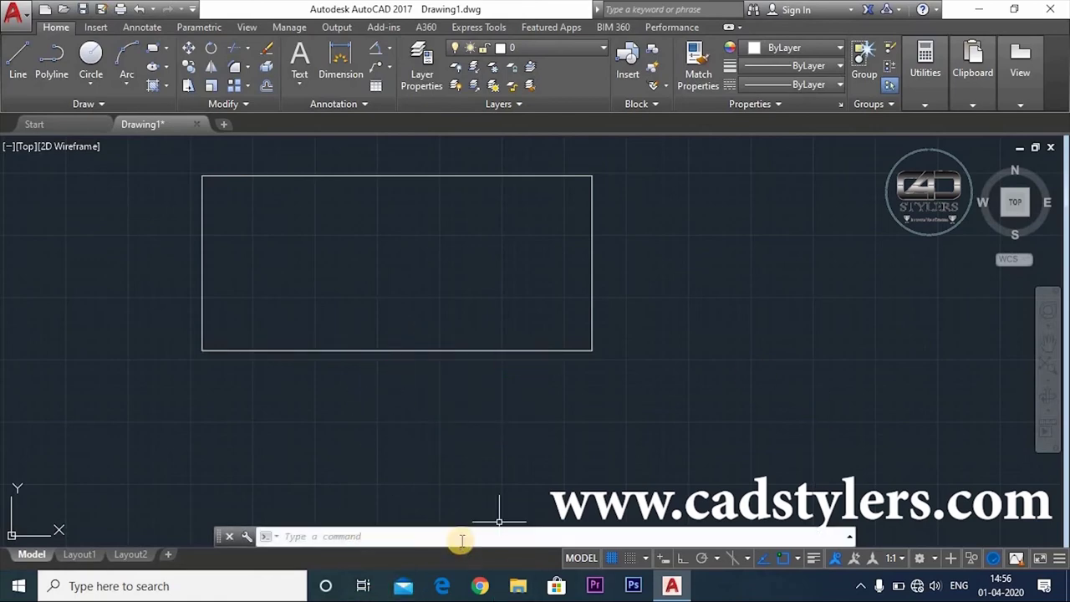
Step: Blend the left and right edges with a curve arching over the top
text(blend)
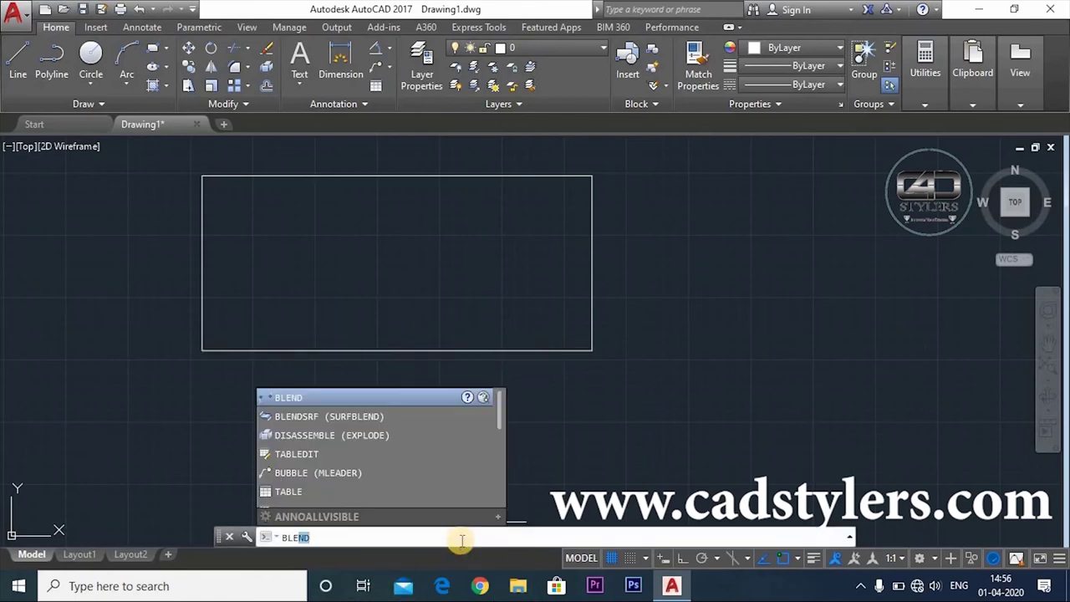
key(Return)
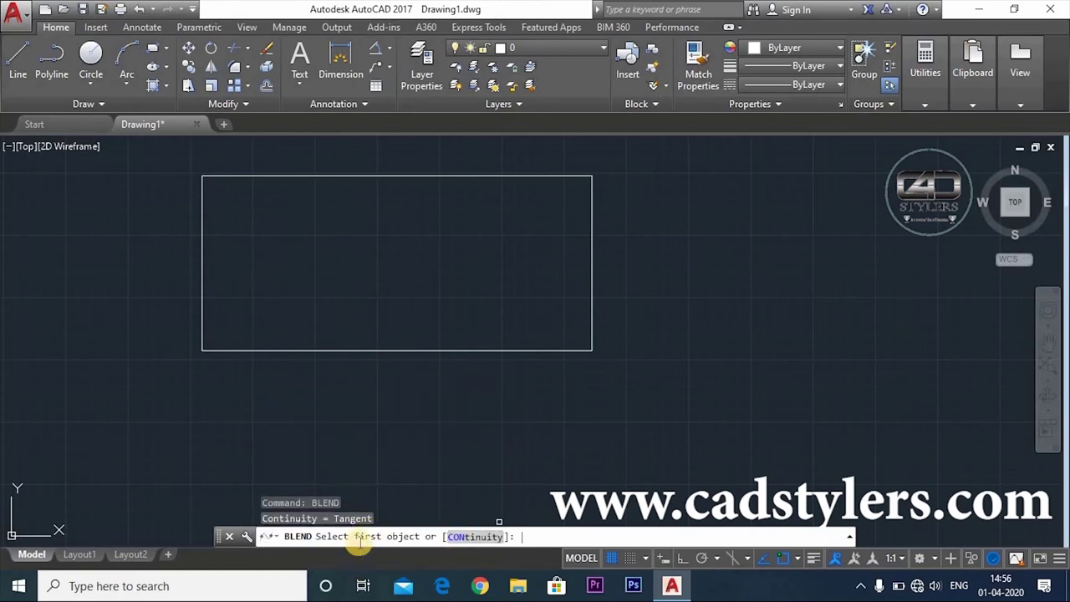
click(204, 204)
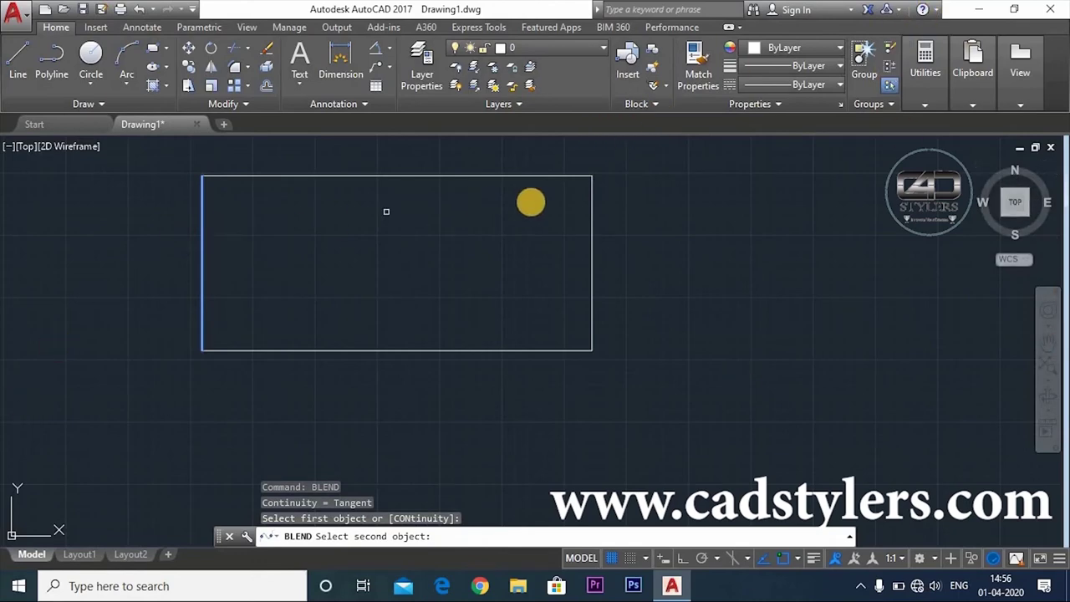
click(587, 198)
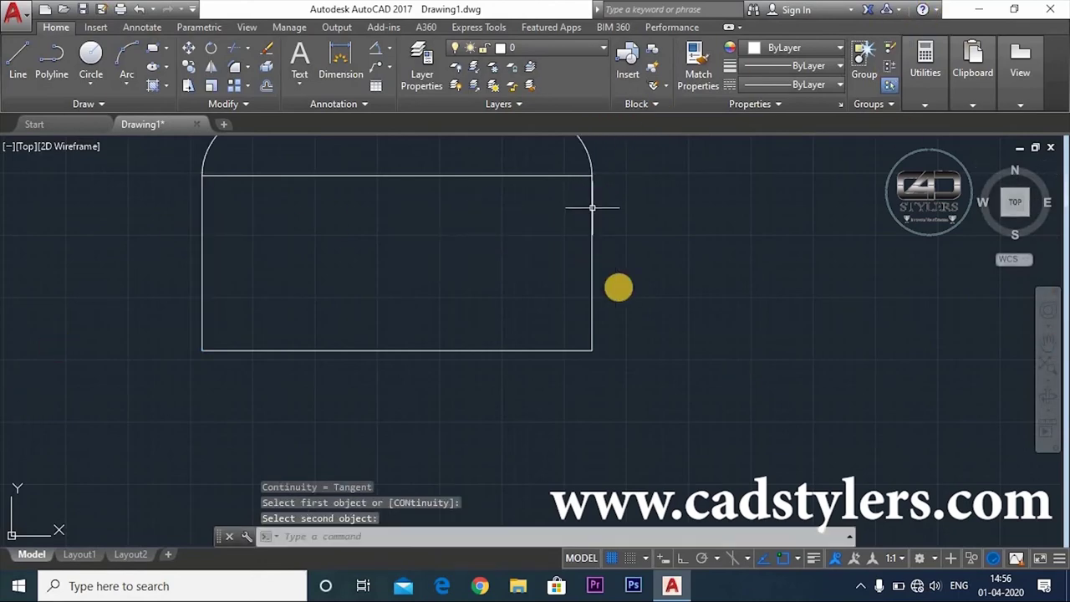
mouse_move(615, 287)
middle_down()
mouse_move(621, 373)
mouse_move(616, 329)
middle_up()
Step: Add a left-side blend and a diagonal blend, then undo both
key(Return)
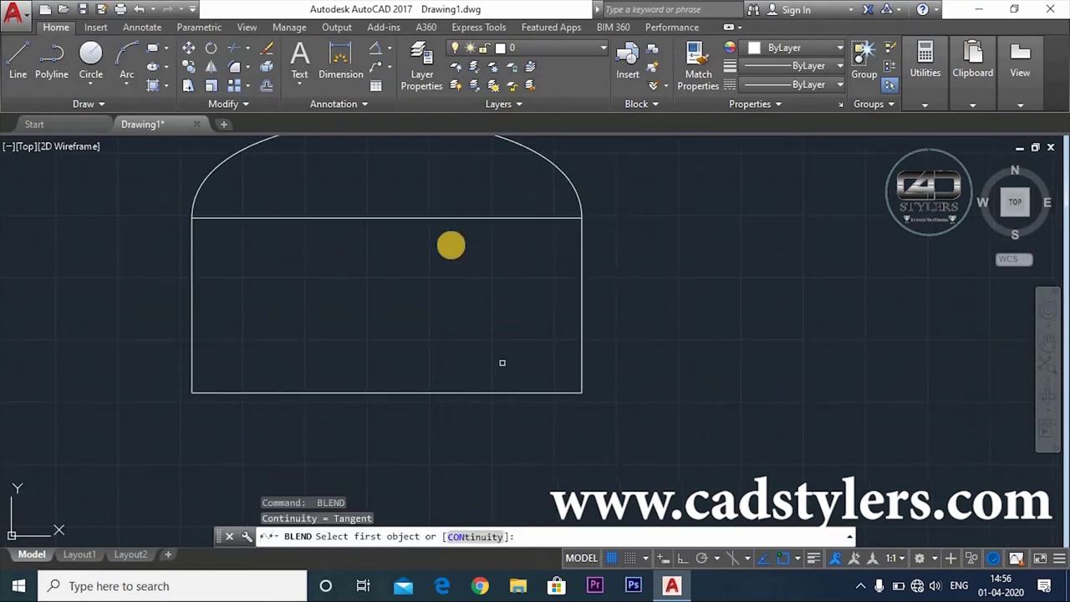
click(358, 221)
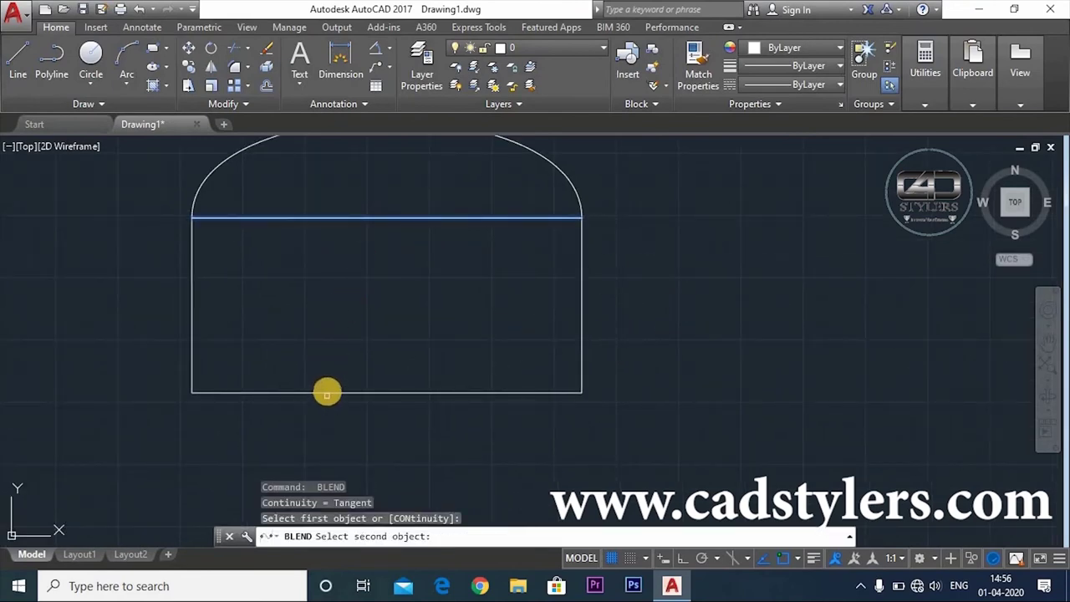
click(326, 392)
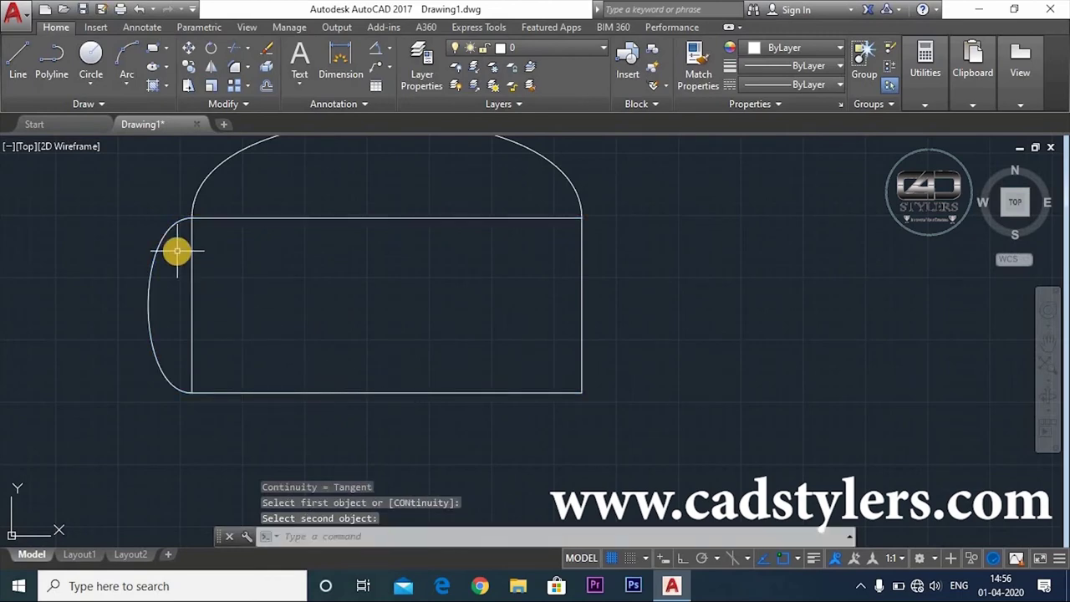
key(Return)
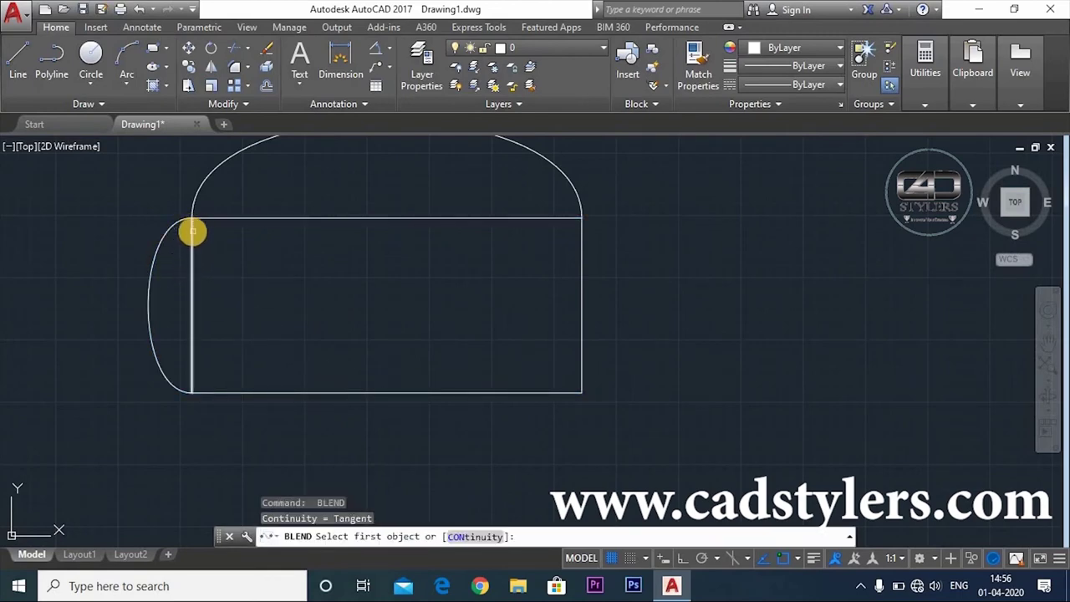
click(192, 231)
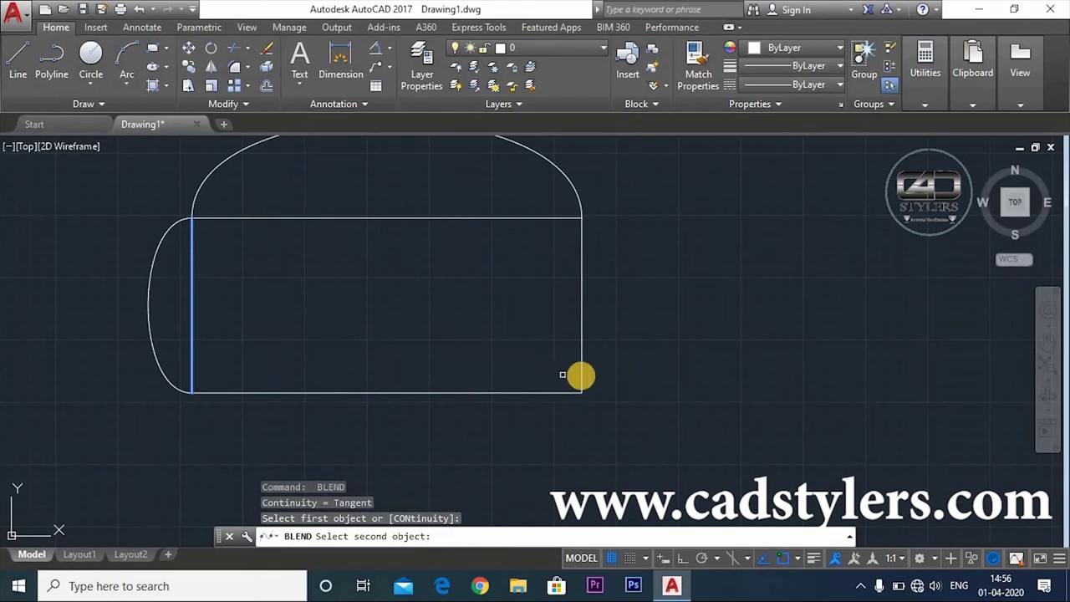
click(582, 376)
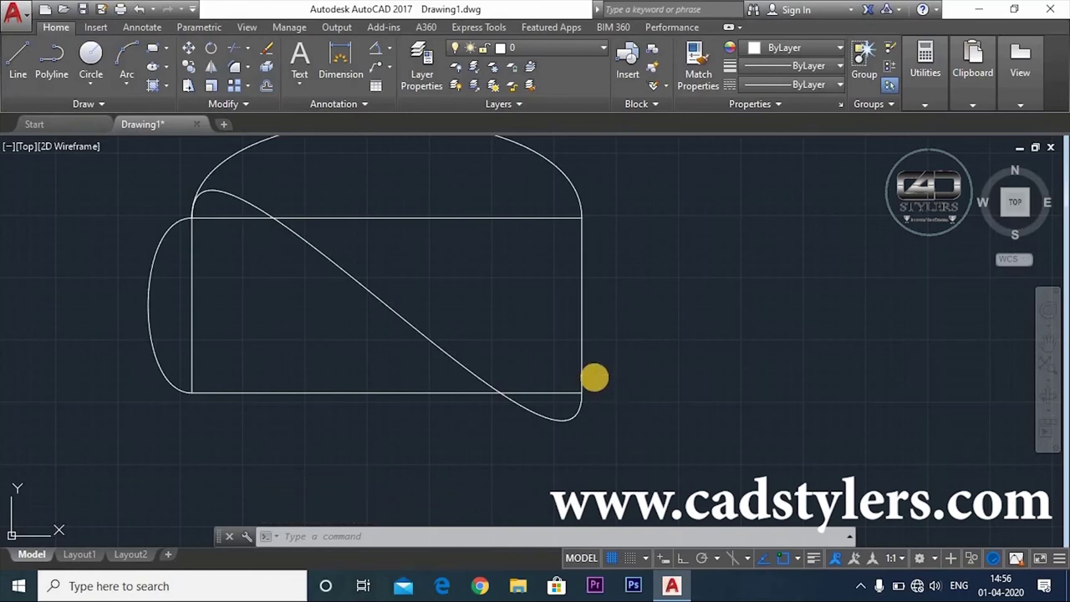
key(ctrl+z)
key(ctrl+z)
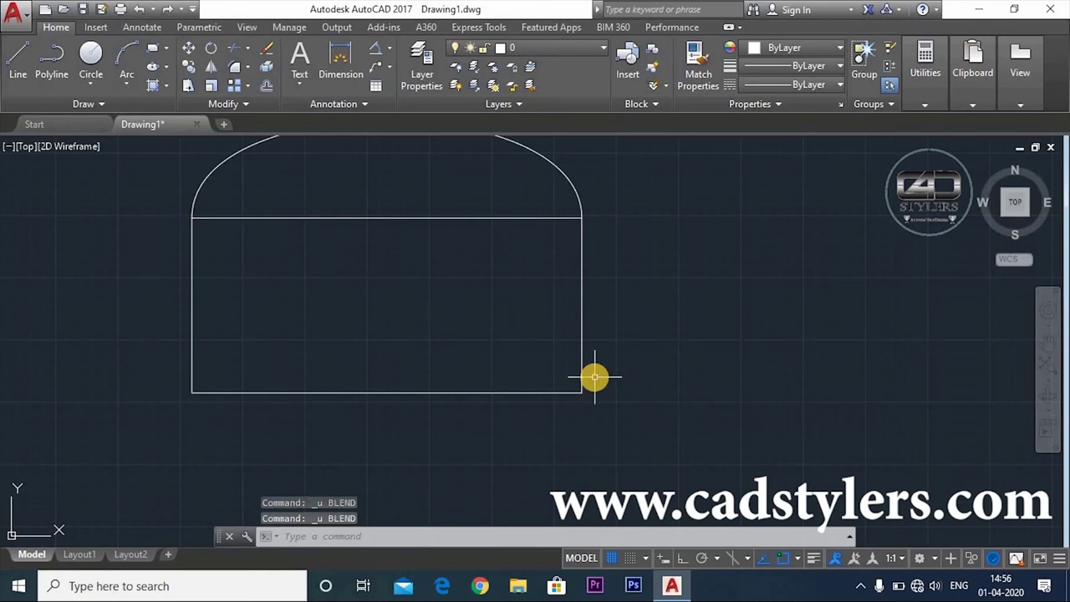
Step: Undo the last change and blend the left edge to the right edge
key(ctrl+z)
key(ctrl+z)
text(ble)
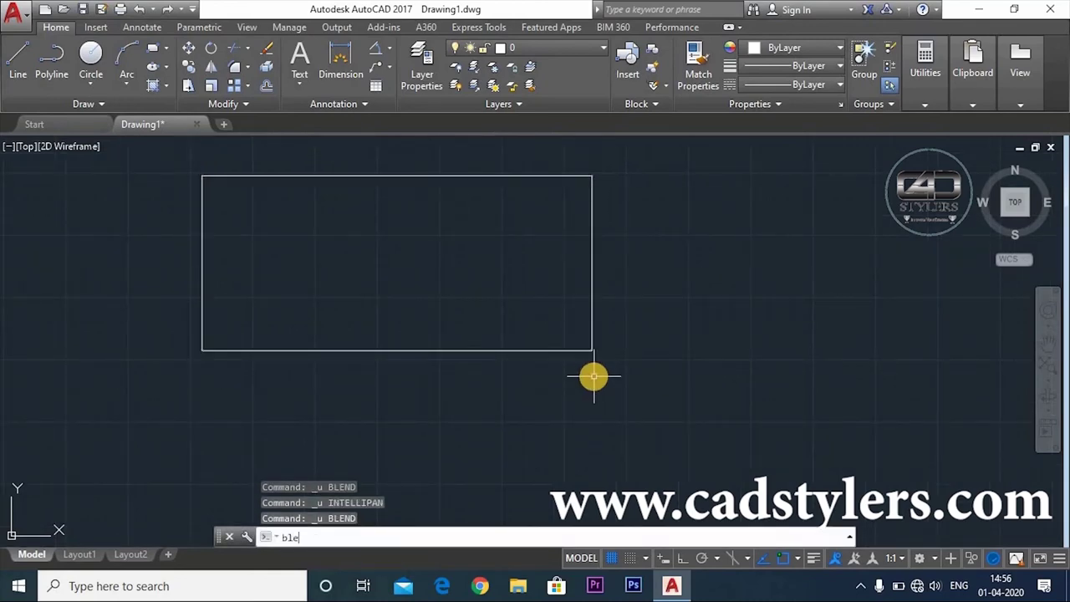
key(Return)
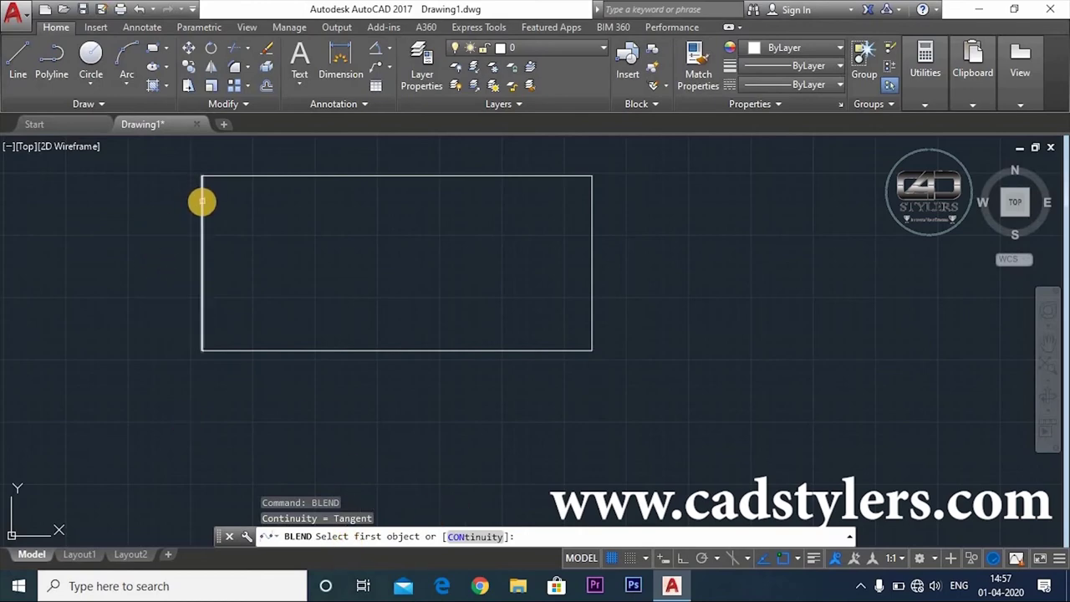
click(202, 202)
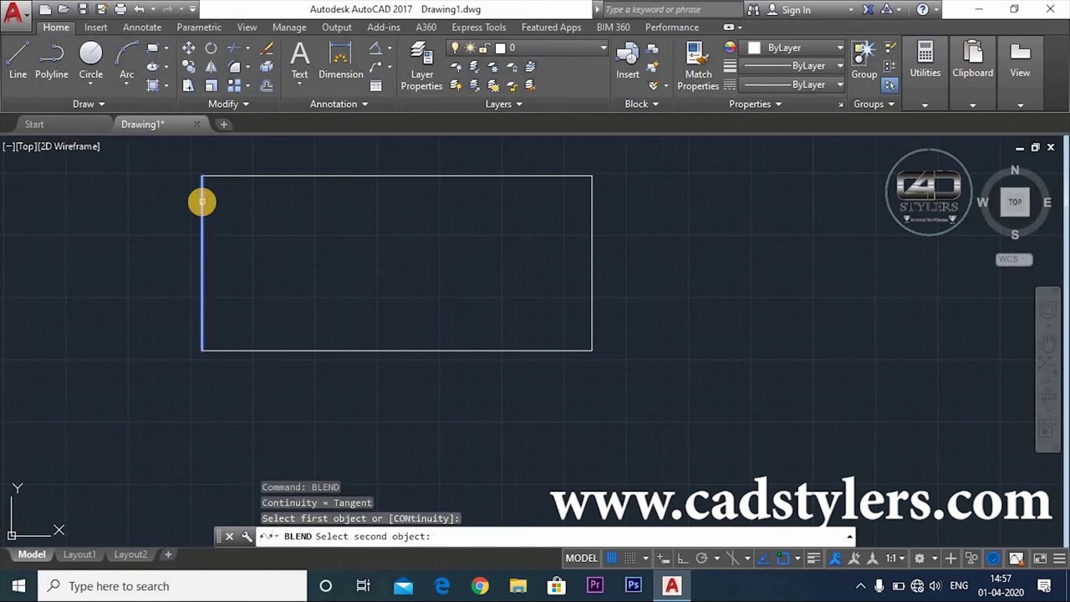
click(202, 201)
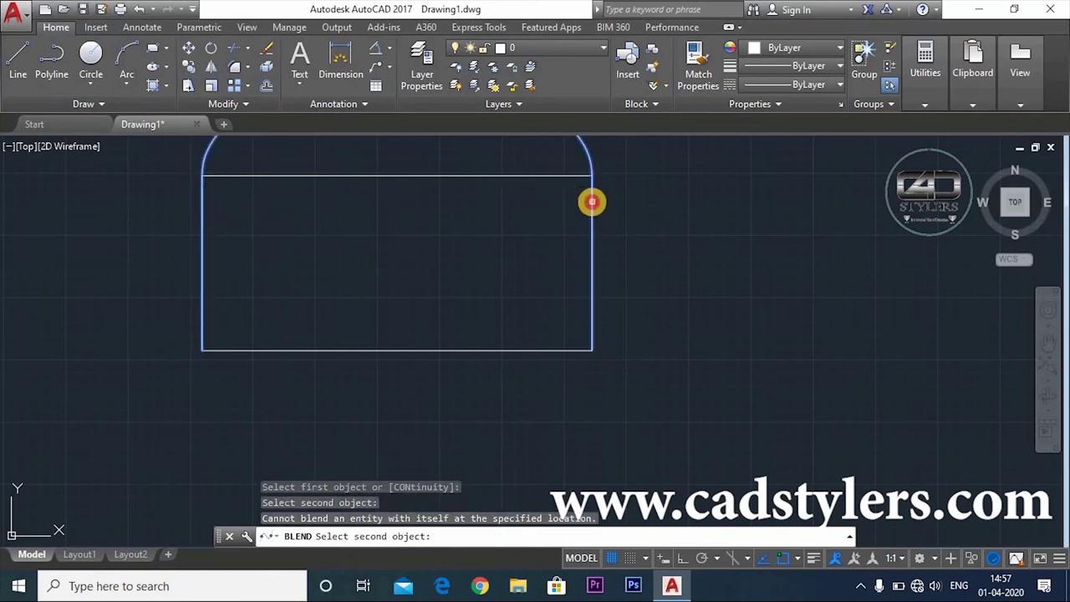
click(590, 202)
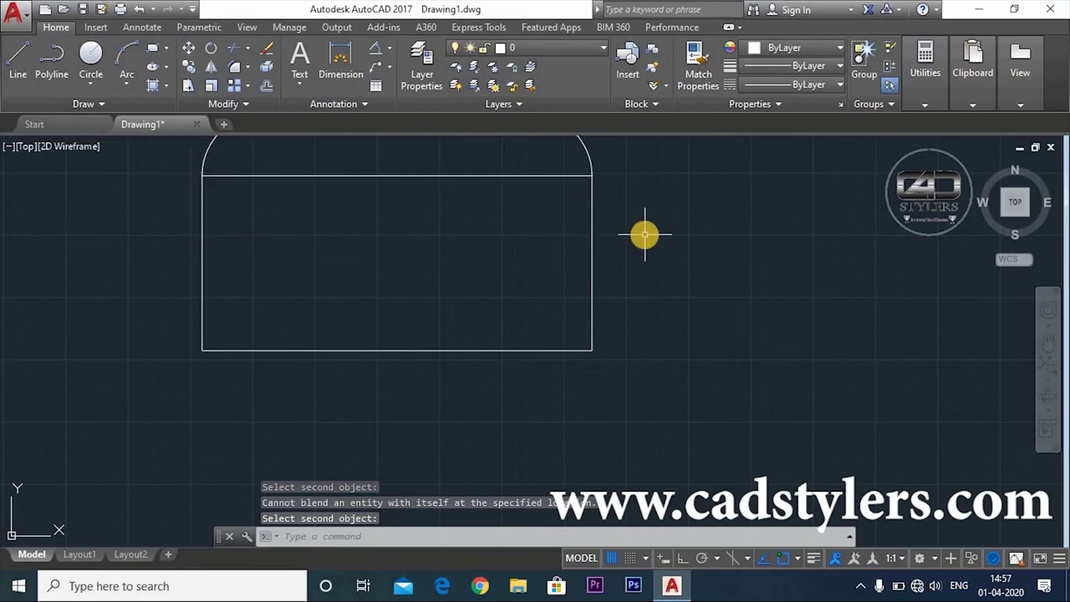
Step: Blend from the left edge's top to the right edge's lower end, forming one diagonal
key(Return)
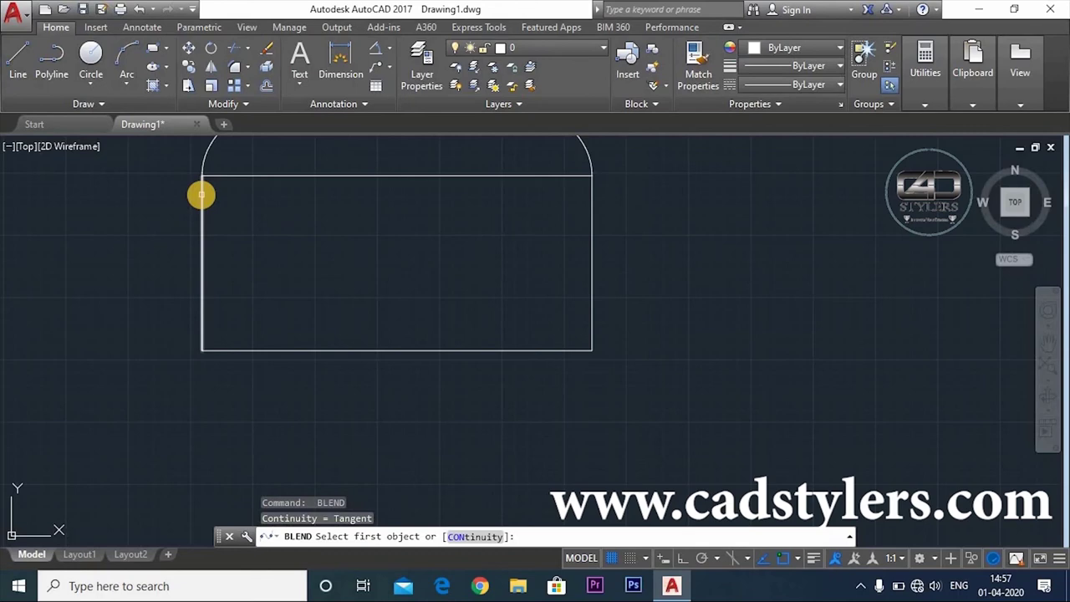
double_click(201, 195)
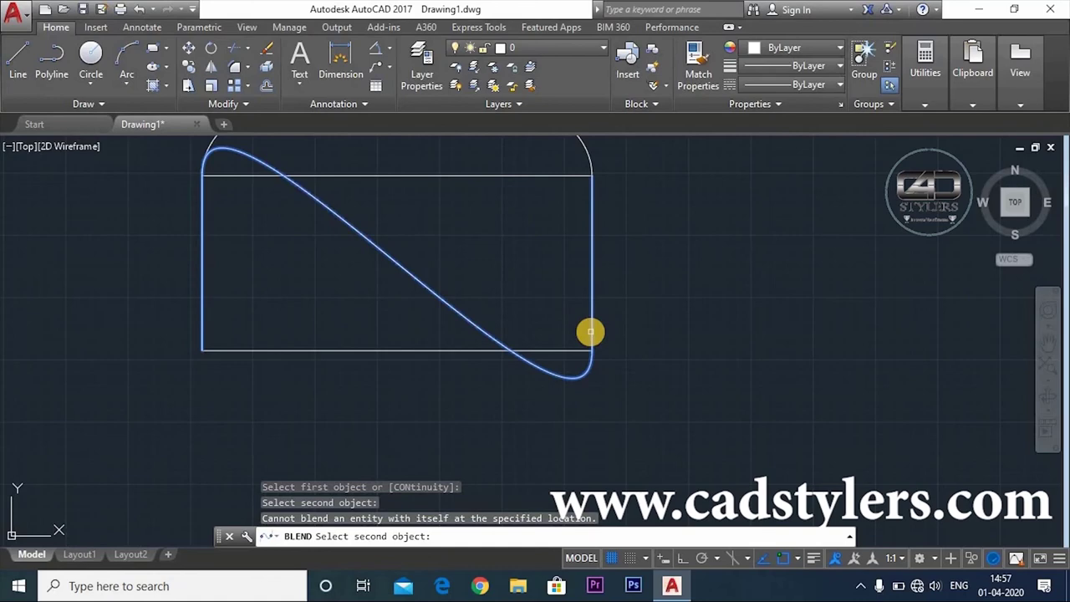
click(589, 332)
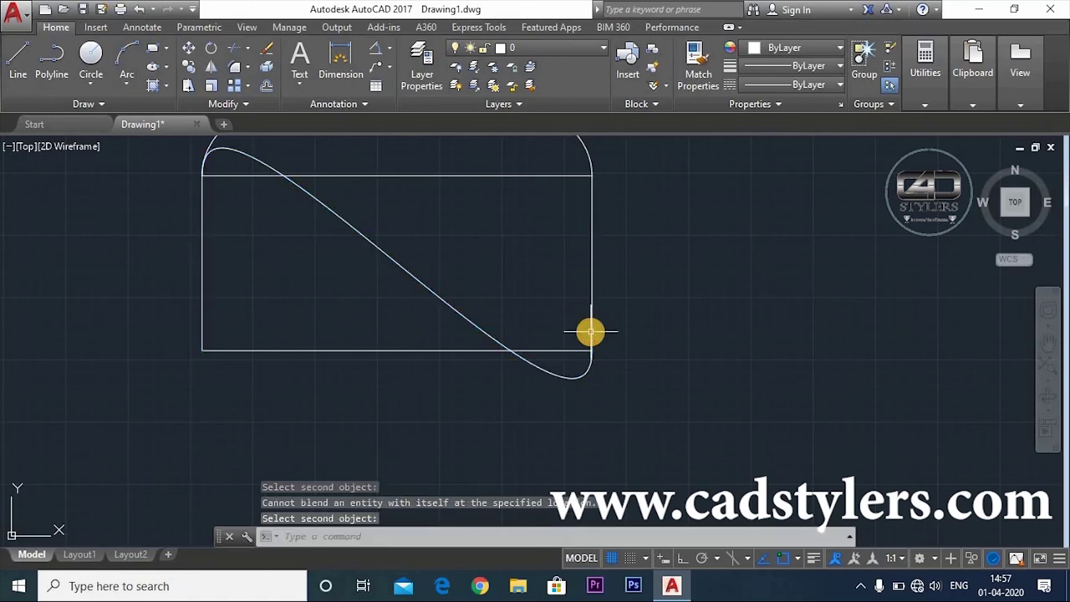
scroll(468, 385, up, 2)
scroll(404, 413, down, 2)
Step: Blend from the left edge's bottom to the right edge's top, completing the X
text(blend)
key(Return)
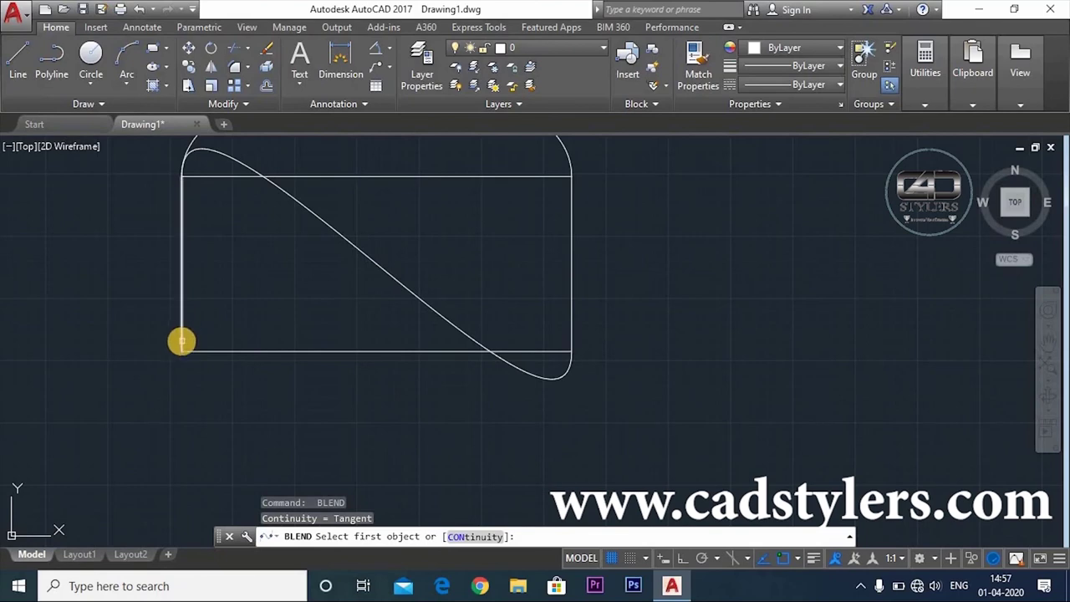
click(182, 340)
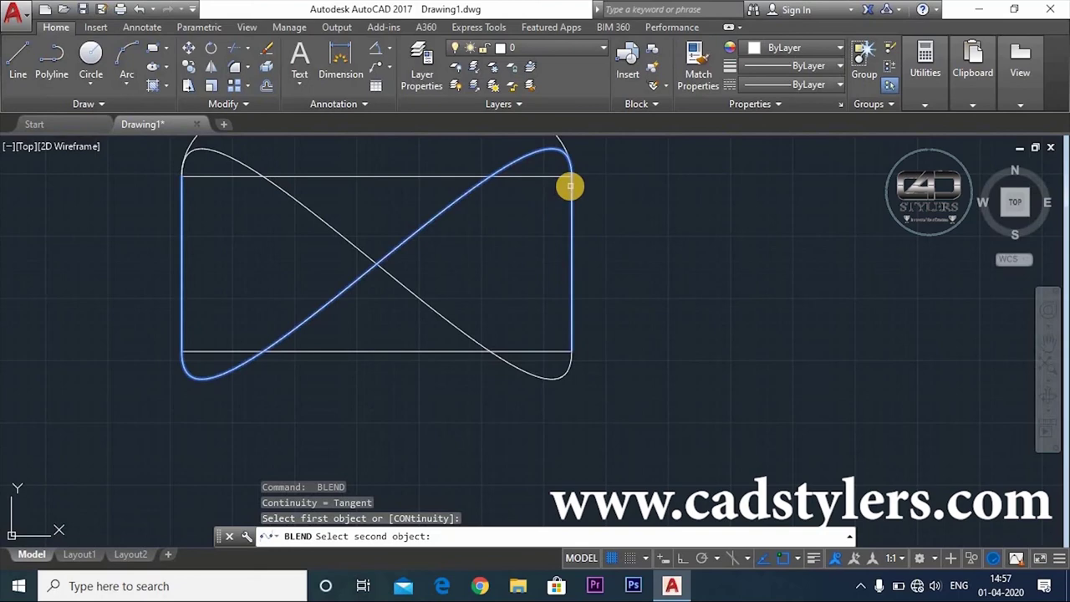
click(570, 185)
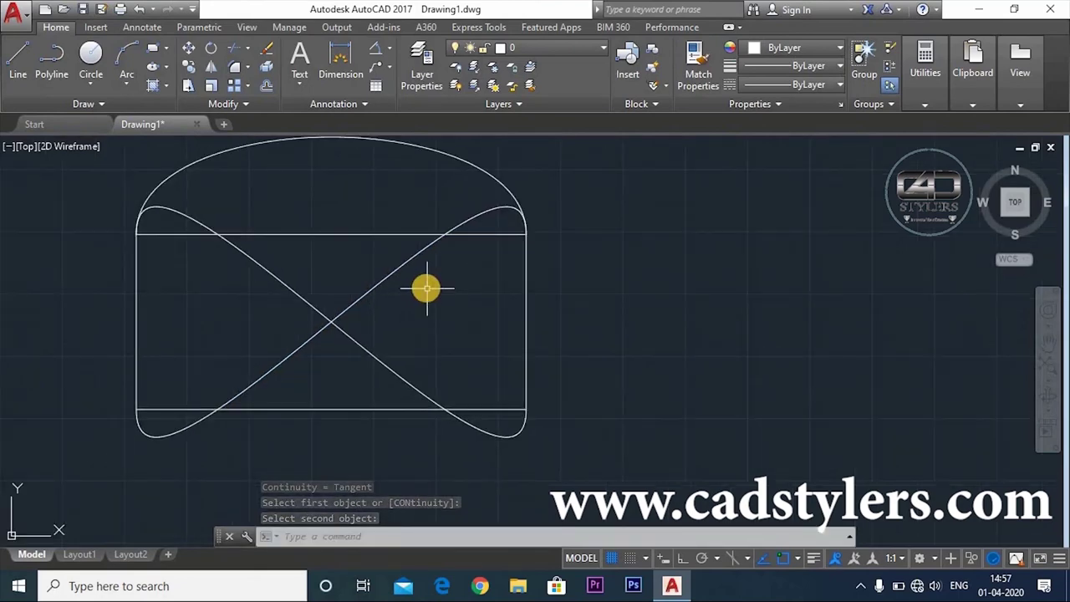
Step: Undo the second crossing curve and blend the left edge toward the bottom-right corner
key(ctrl+z)
key(ctrl+z)
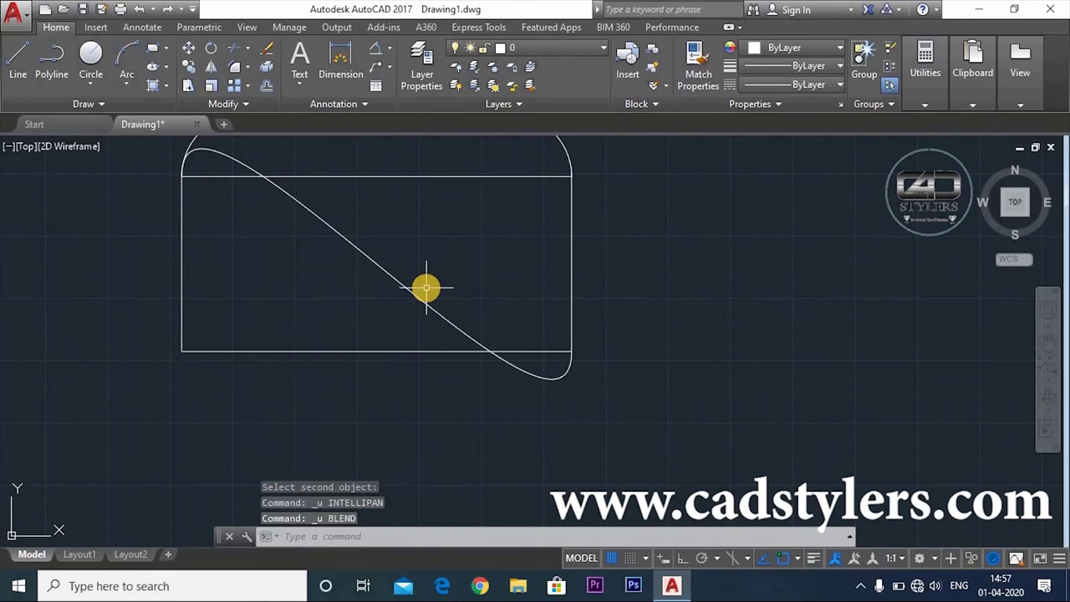
text(u)
key(Return)
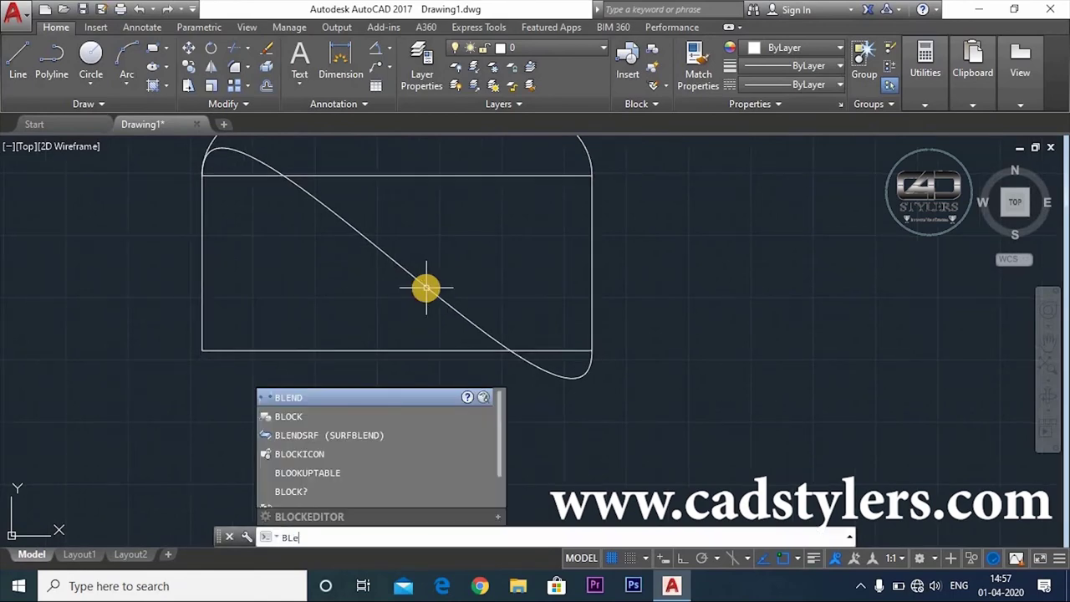
key(Return)
click(203, 322)
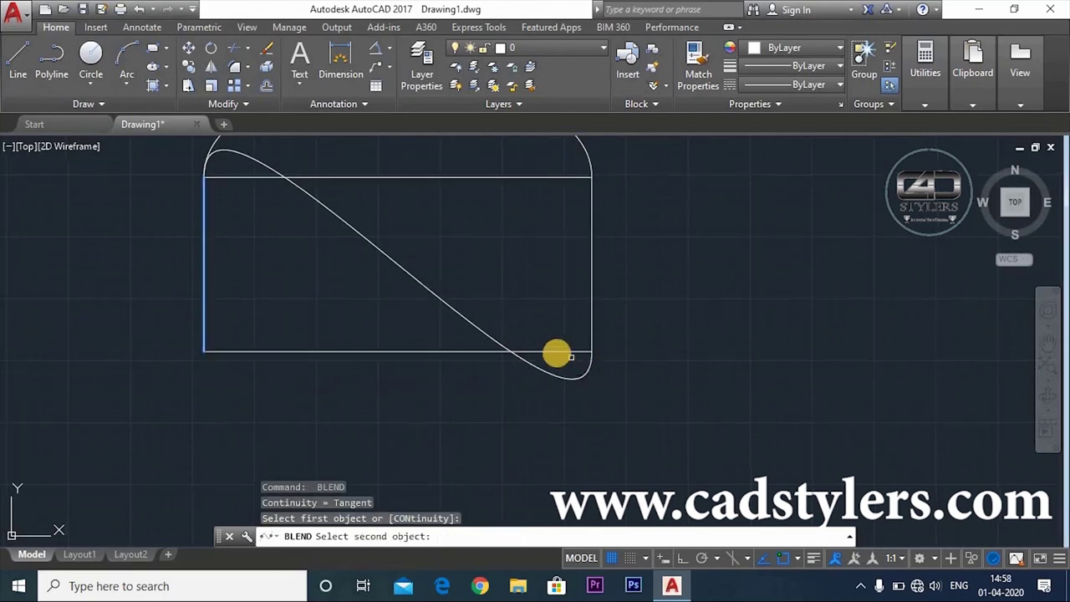
click(557, 353)
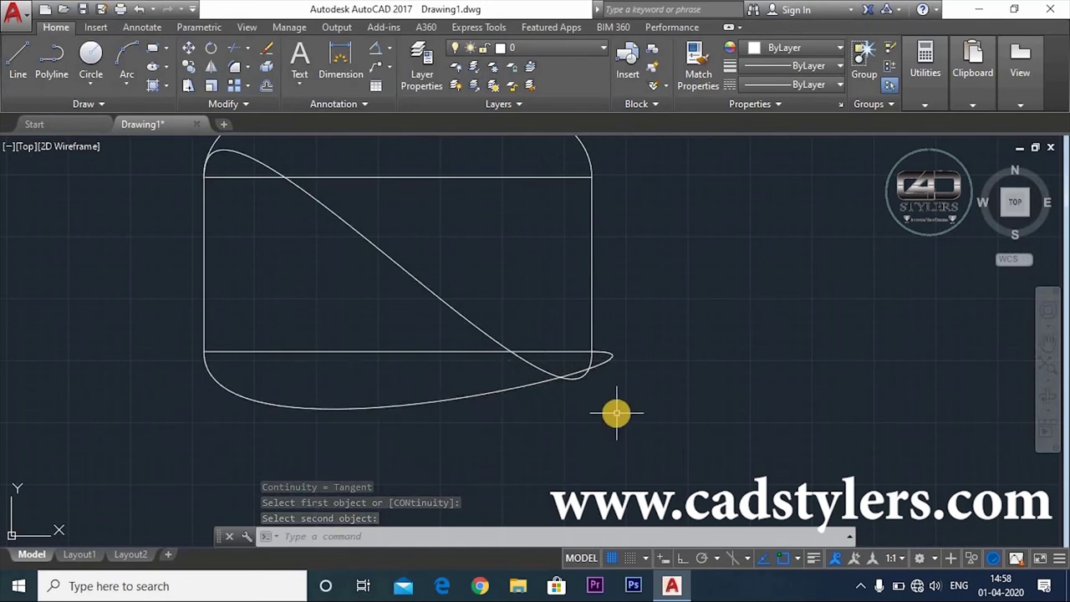
Step: Blend the diagonal curve to a second object below using Tangent continuity
text(Bl)
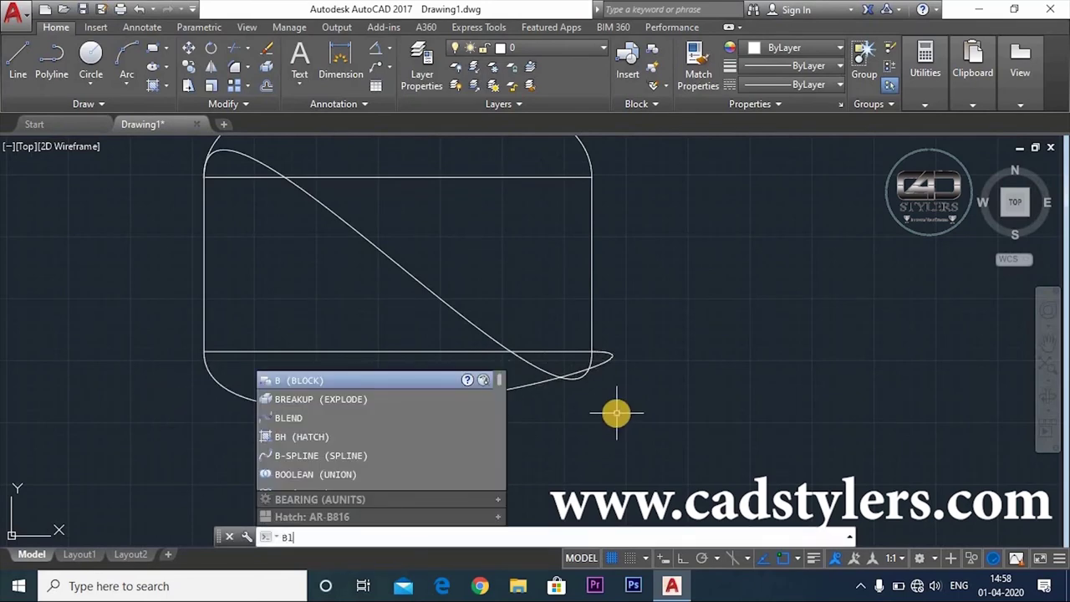
text(end)
key(Return)
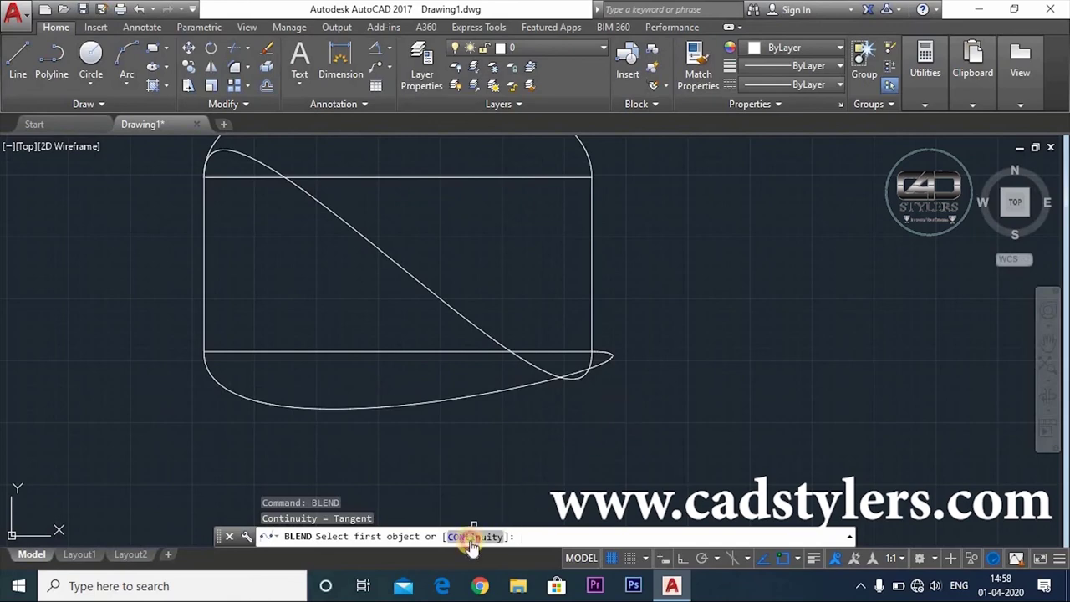
click(473, 539)
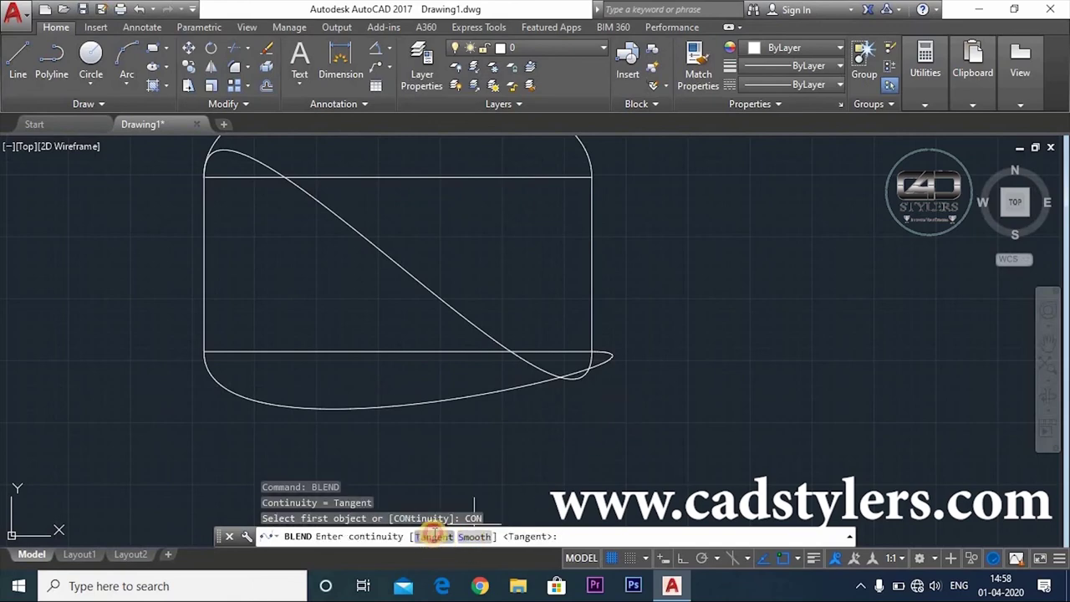
click(433, 535)
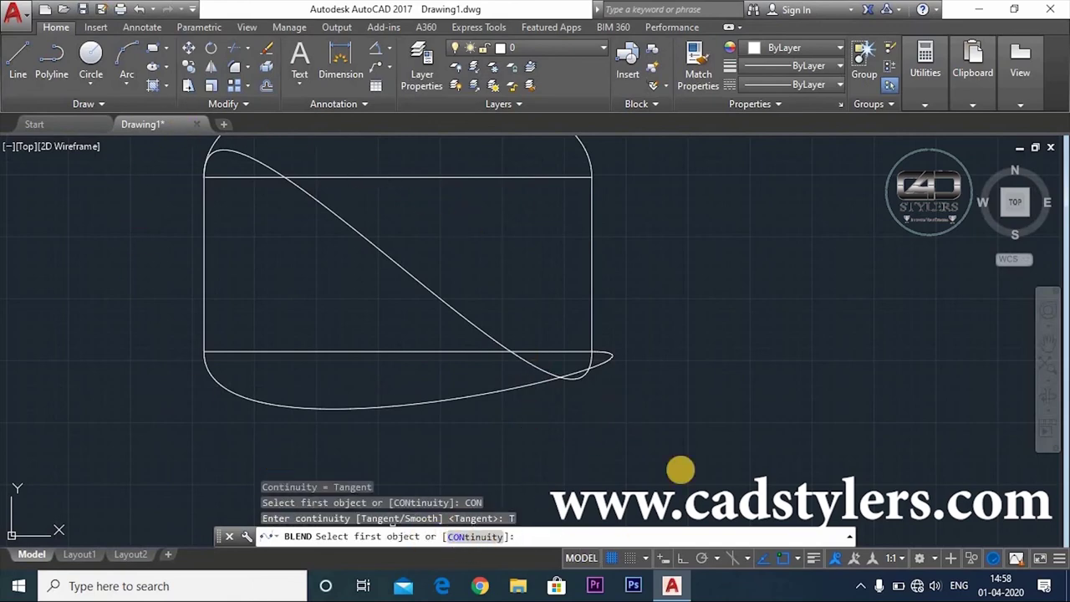
middle_drag(509, 308, 471, 362)
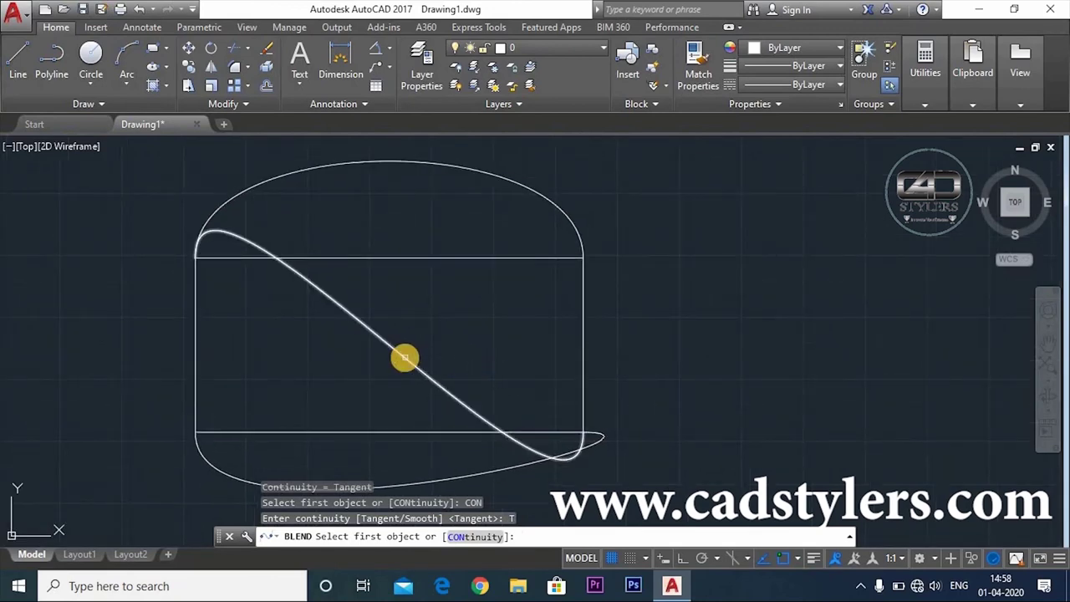
click(405, 358)
click(524, 470)
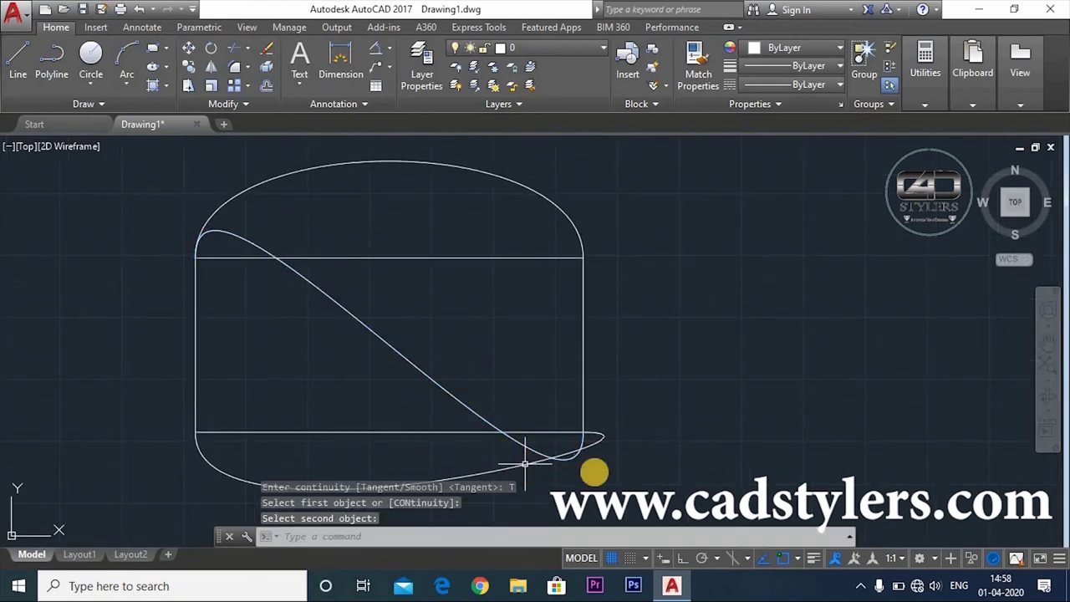
middle_drag(604, 420, 585, 369)
middle_drag(368, 363, 359, 398)
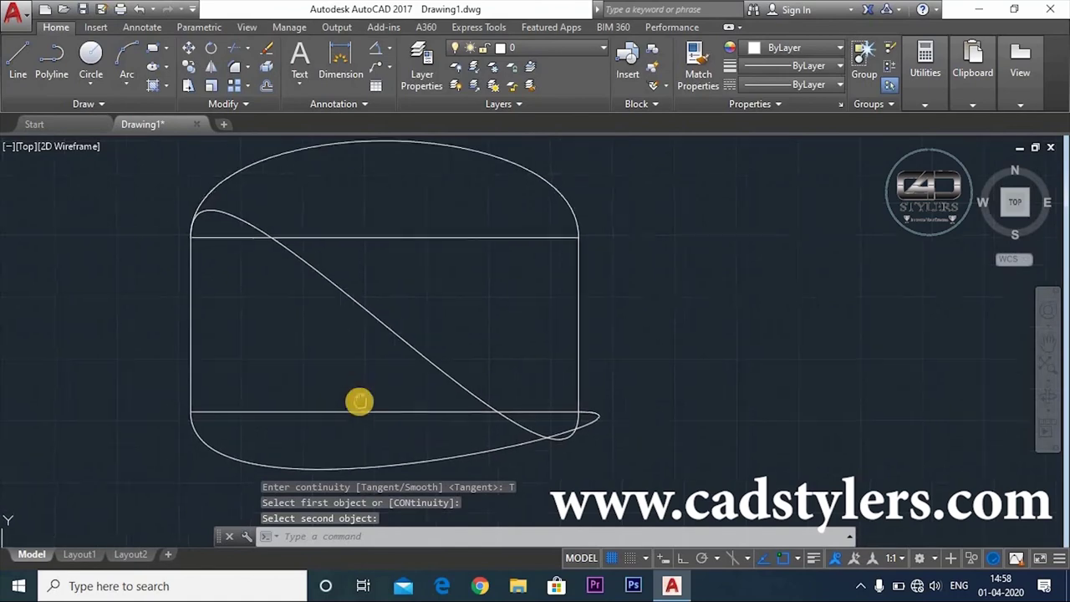
middle_drag(377, 327, 359, 321)
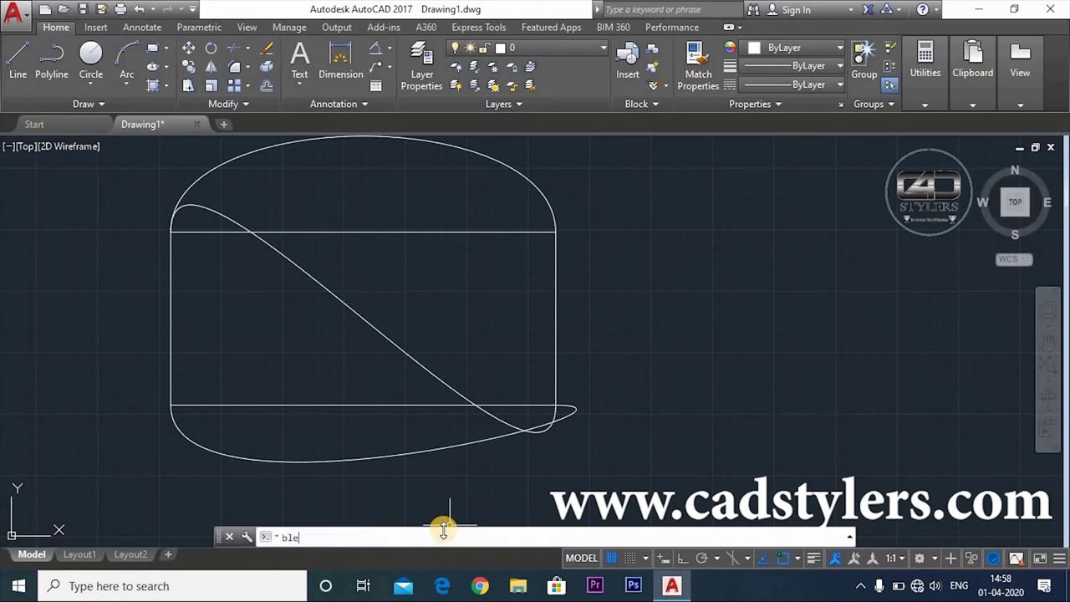
key(Return)
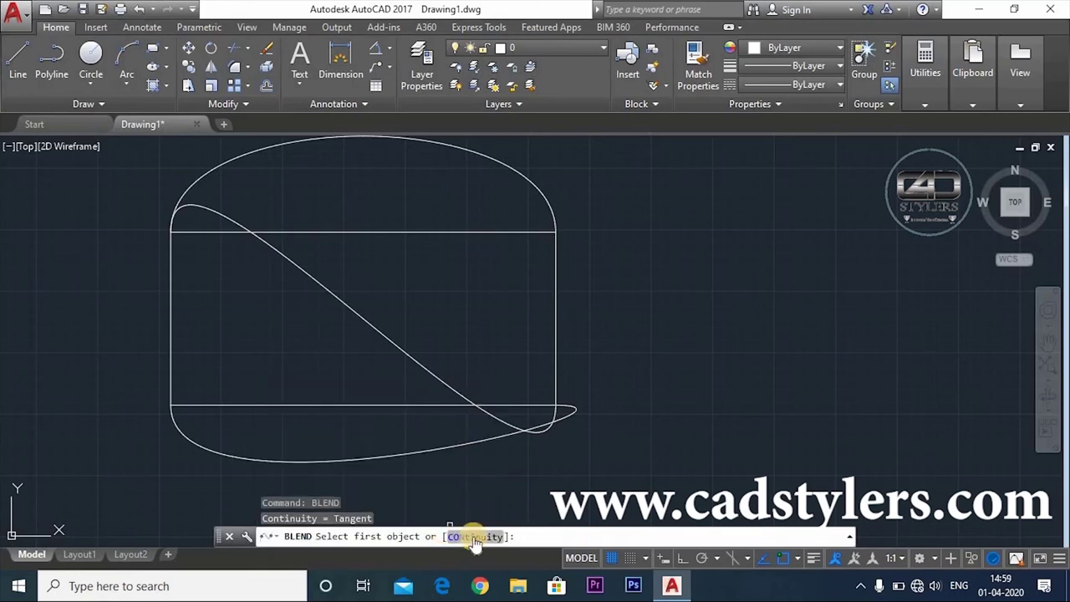
Step: Blend the right vertical edge to the top edge with Smooth continuity
click(474, 537)
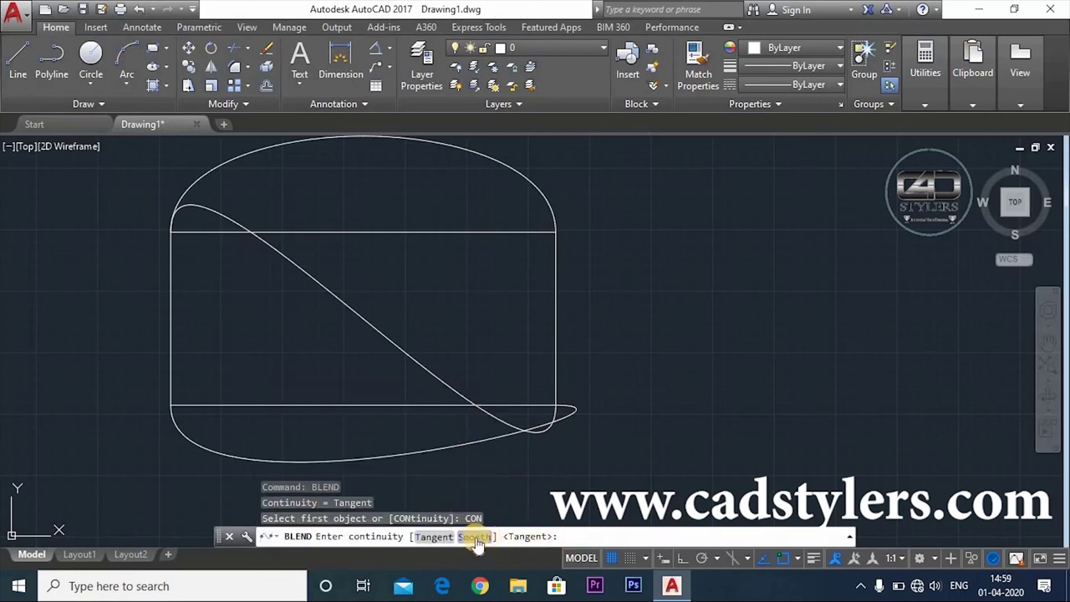
click(474, 538)
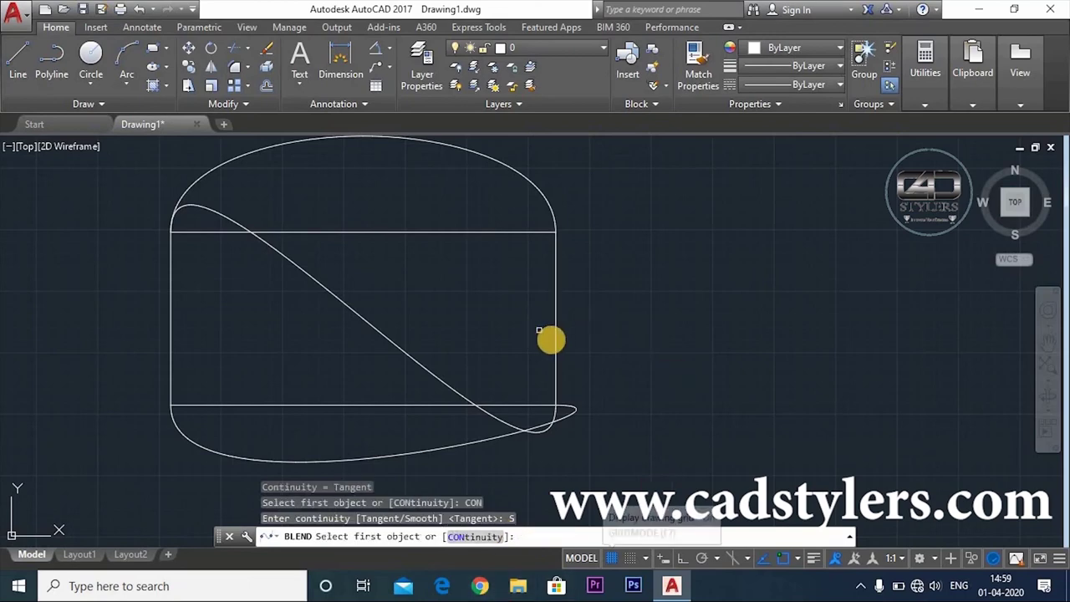
click(556, 332)
double_click(494, 422)
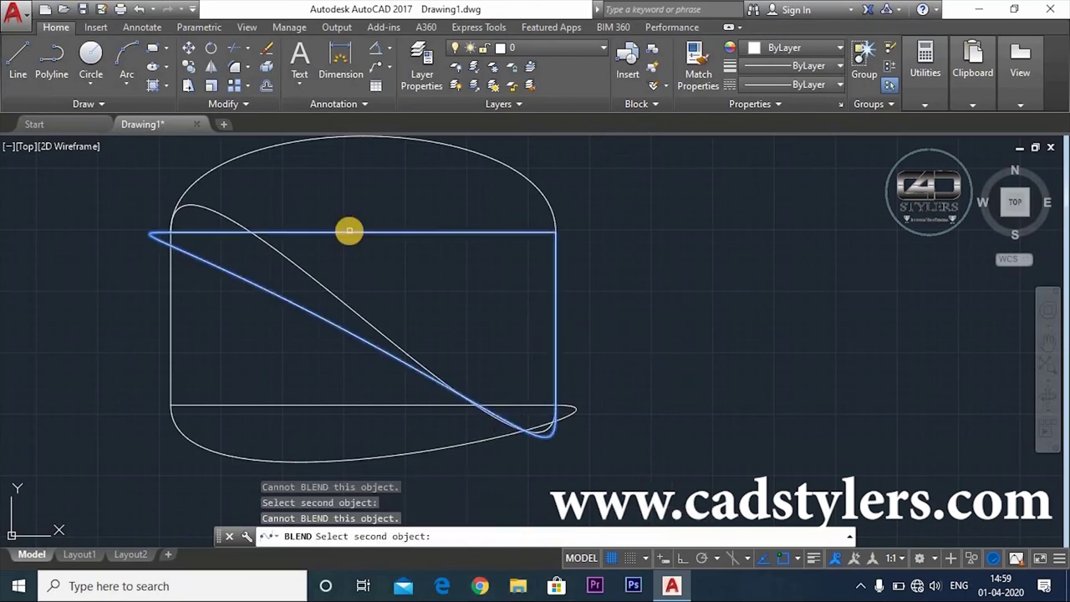
key(Return)
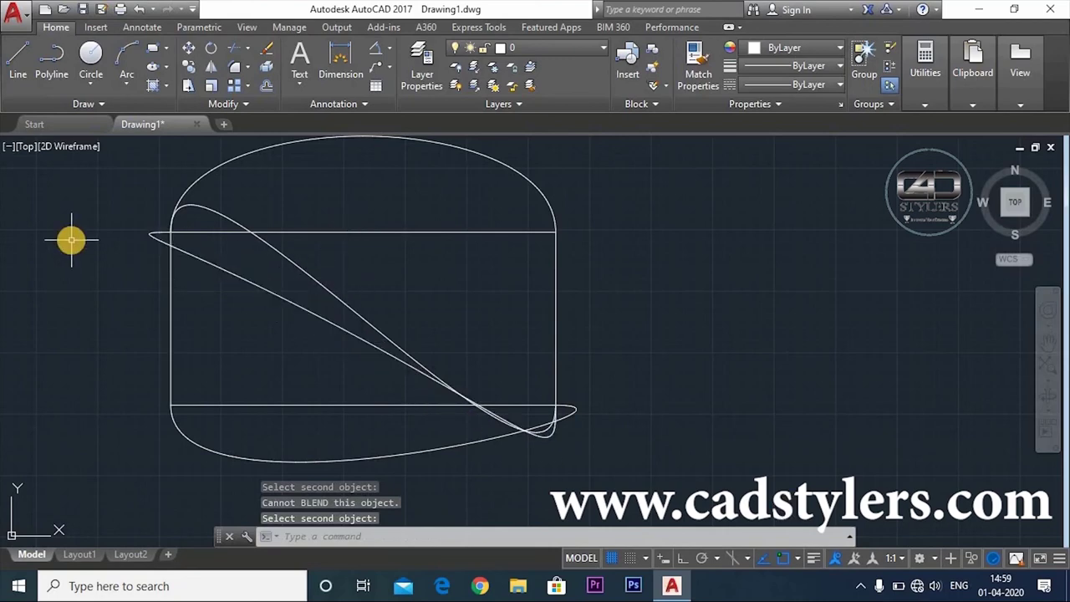
Step: Cancel a restarted BLEND, then pan and zoom out to view the whole rectangle
key(Return)
click(472, 536)
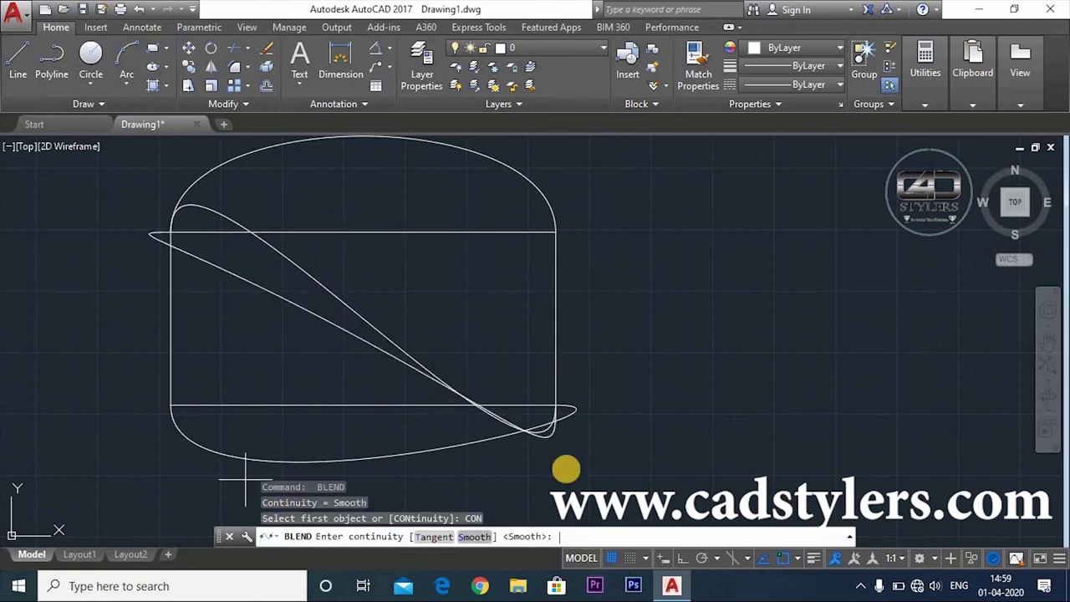
key(Escape)
mouse_move(244, 478)
middle_down()
mouse_move(208, 346)
mouse_move(443, 415)
middle_up()
scroll(449, 410, down, 2)
scroll(450, 393, down, 1)
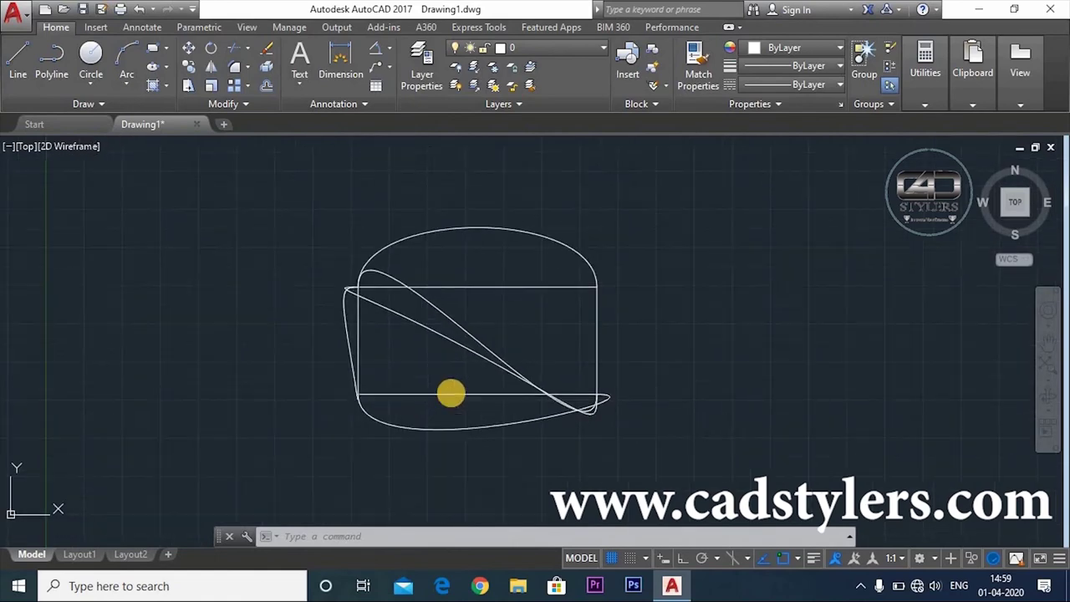